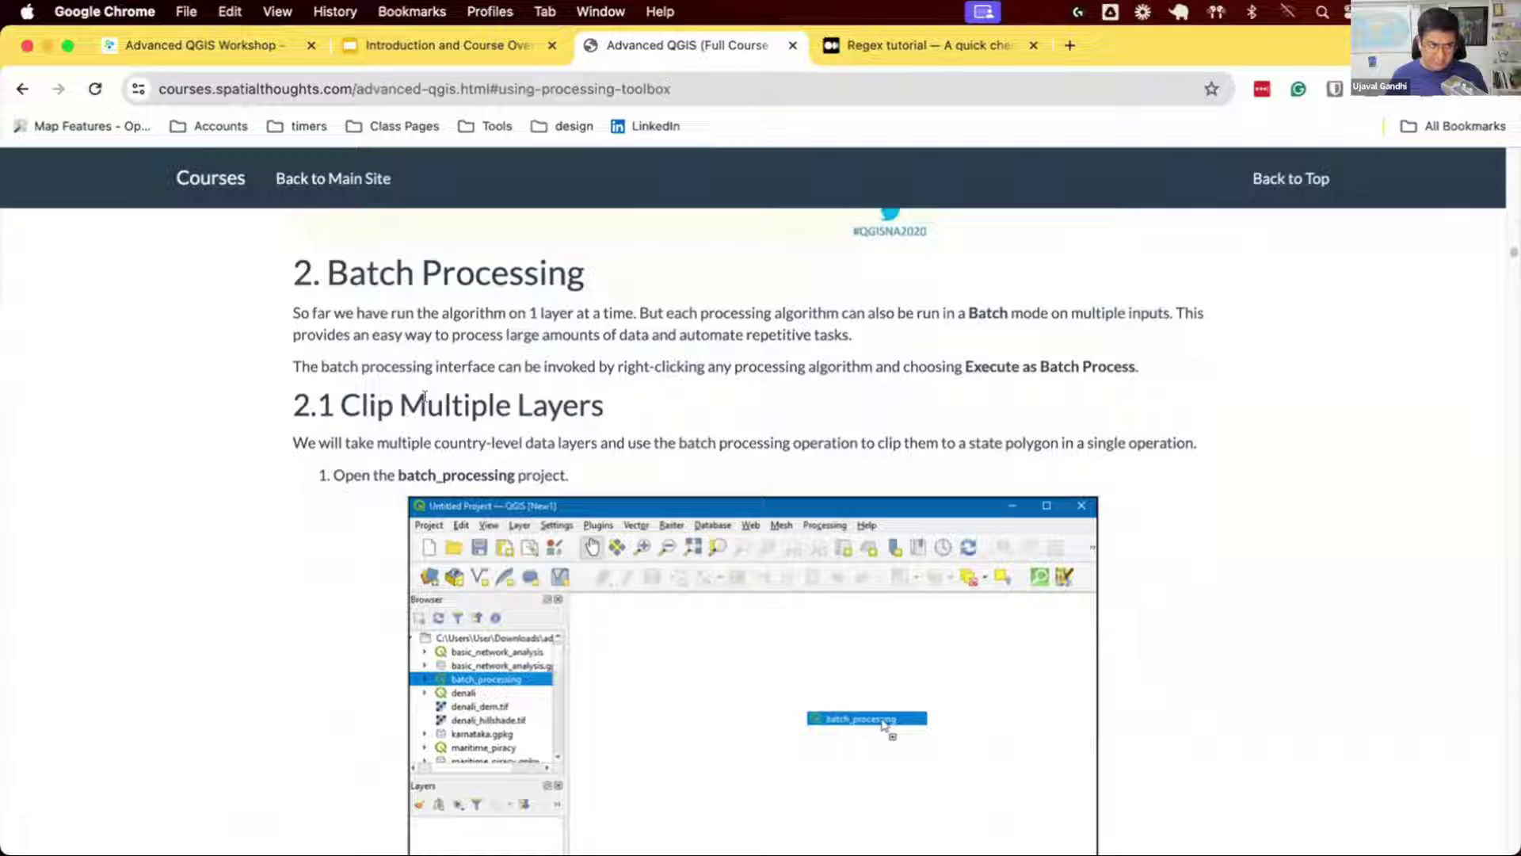
Open the batch_processing project from the Browser and re-centre the map on India.
{"action": "key", "text": "super+Tab"}
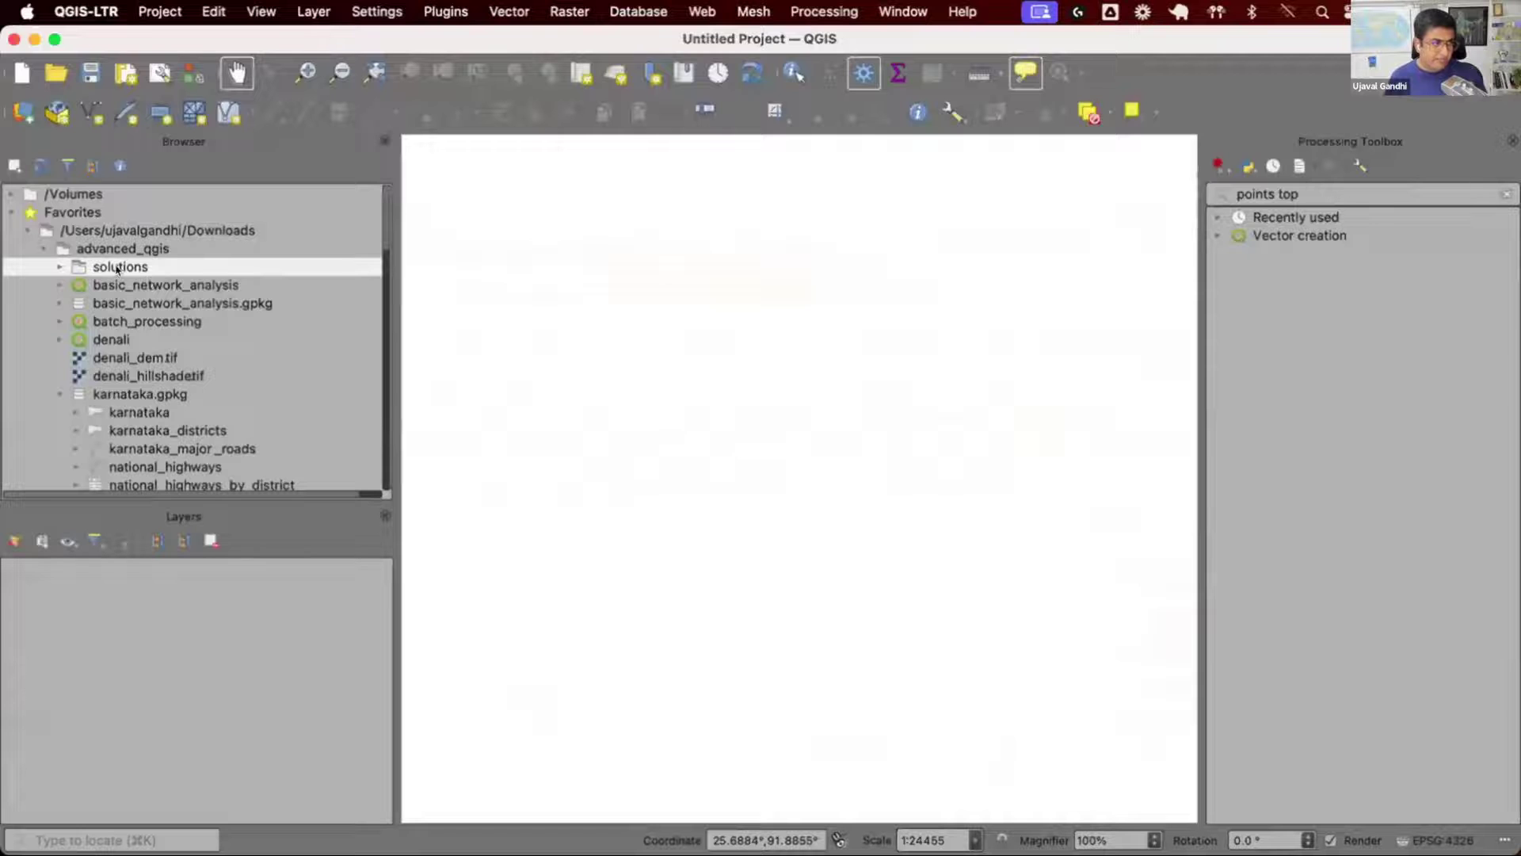
{"action": "left_click", "coordinate": [103, 321]}
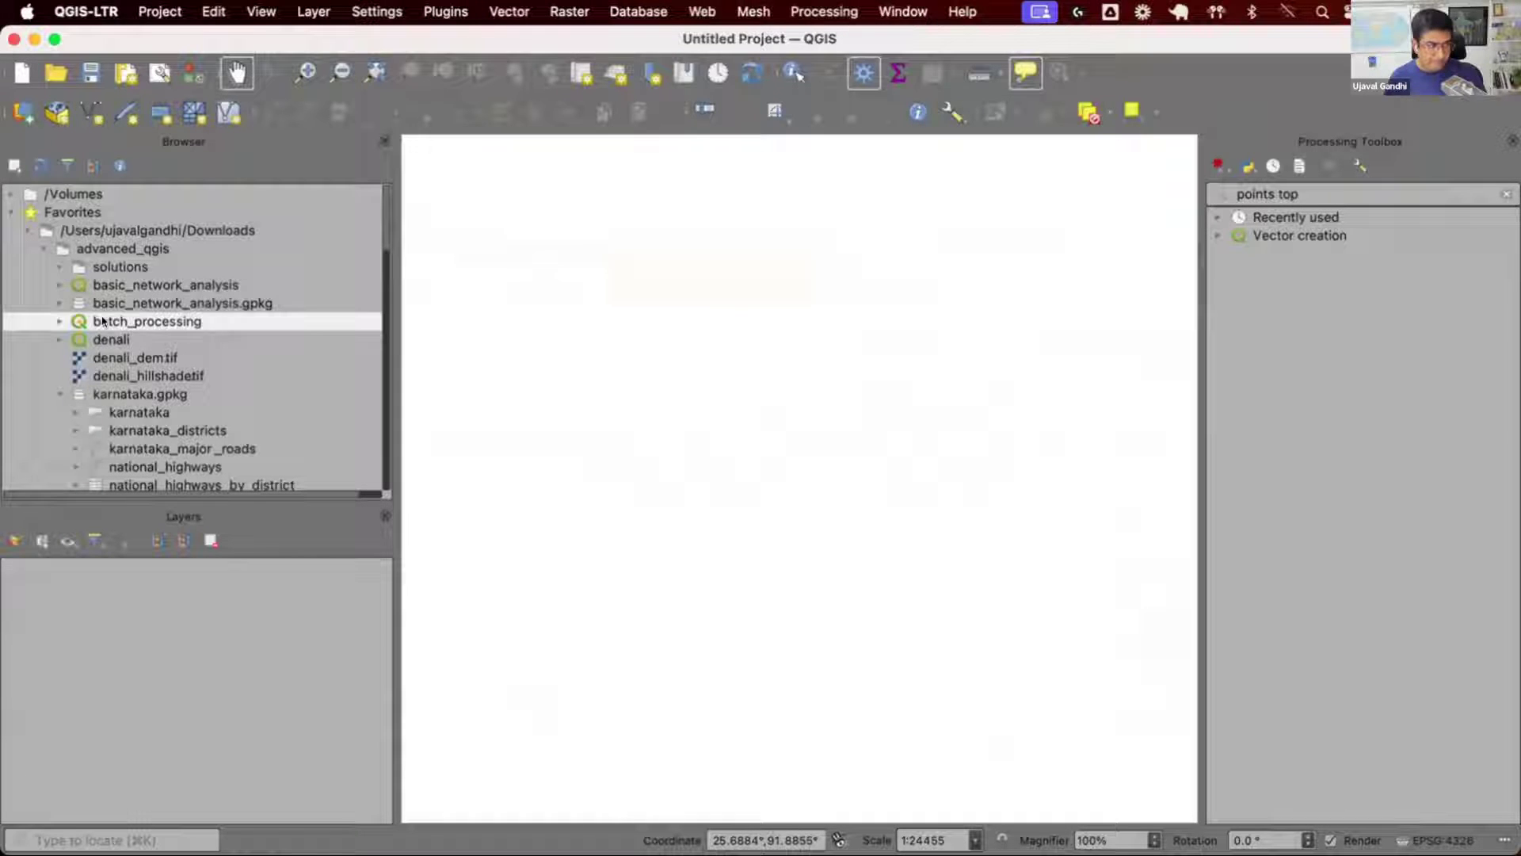
{"action": "double_click", "coordinate": [102, 321]}
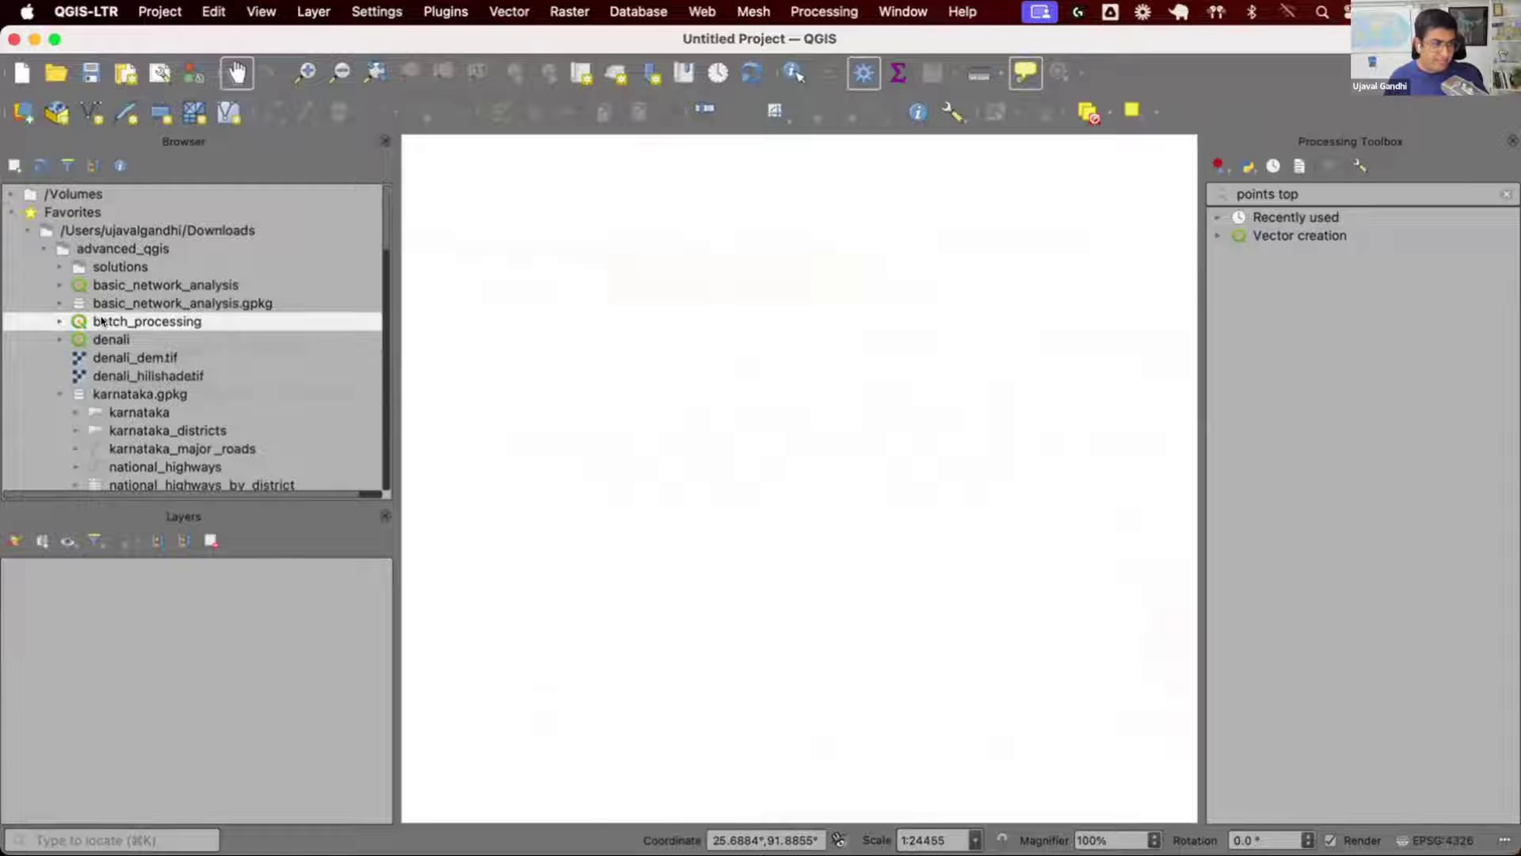
{"action": "left_click", "coordinate": [1505, 194]}
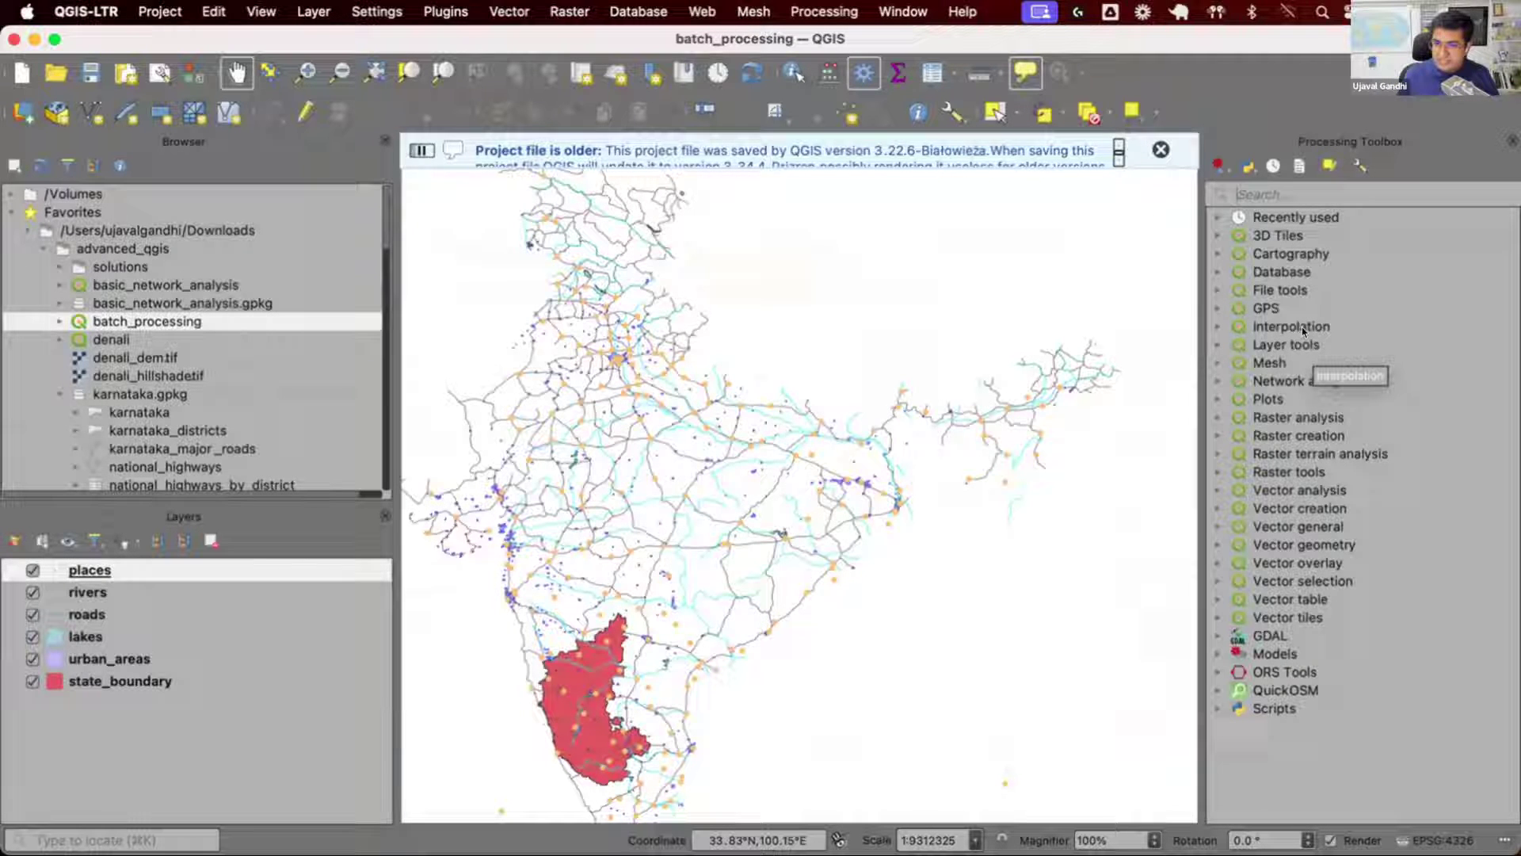
{"action": "scroll", "coordinate": [1117, 381], "scroll_direction": "down", "scroll_amount": 1}
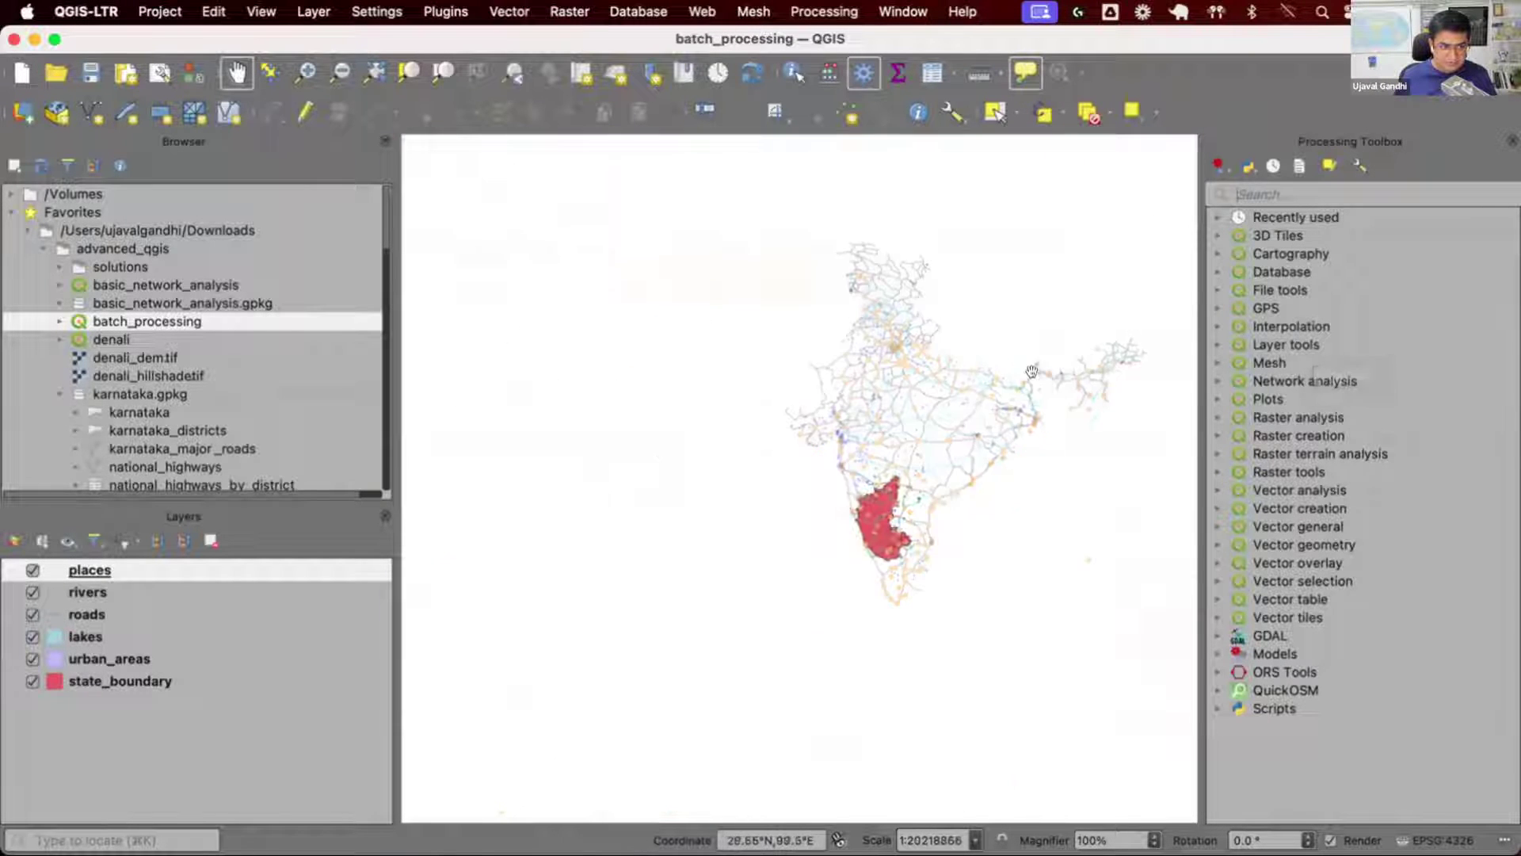
{"action": "scroll", "coordinate": [910, 455], "scroll_direction": "up", "scroll_amount": 1}
{"action": "left_click_drag", "start_coordinate": [1088, 386], "coordinate": [950, 465]}
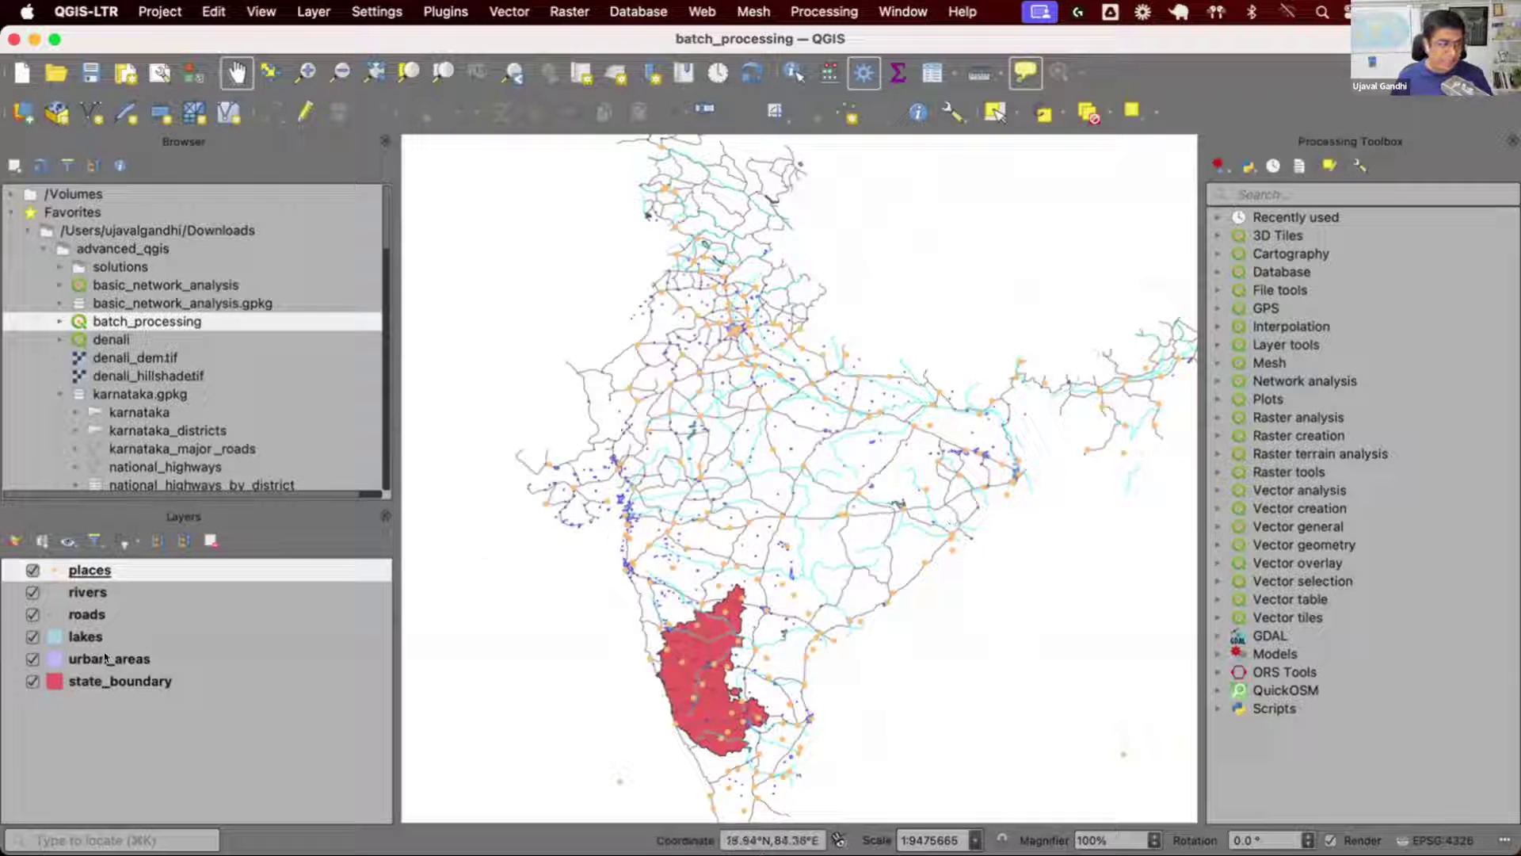
Hide state_boundary and inspect the urban_areas and rivers layers on the map.
{"action": "left_click", "coordinate": [32, 681]}
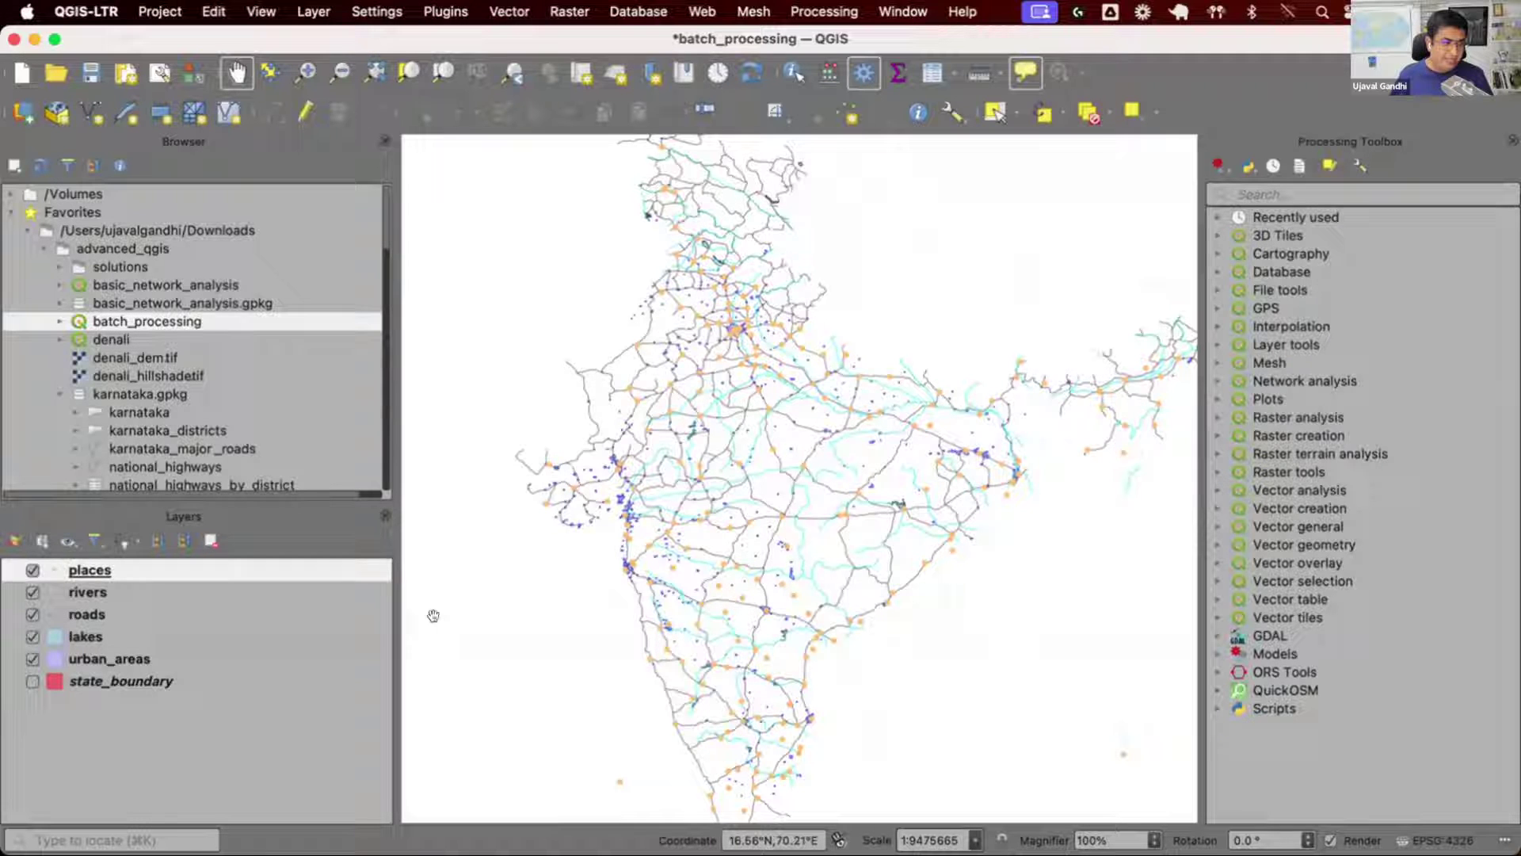
{"action": "left_click", "coordinate": [148, 658]}
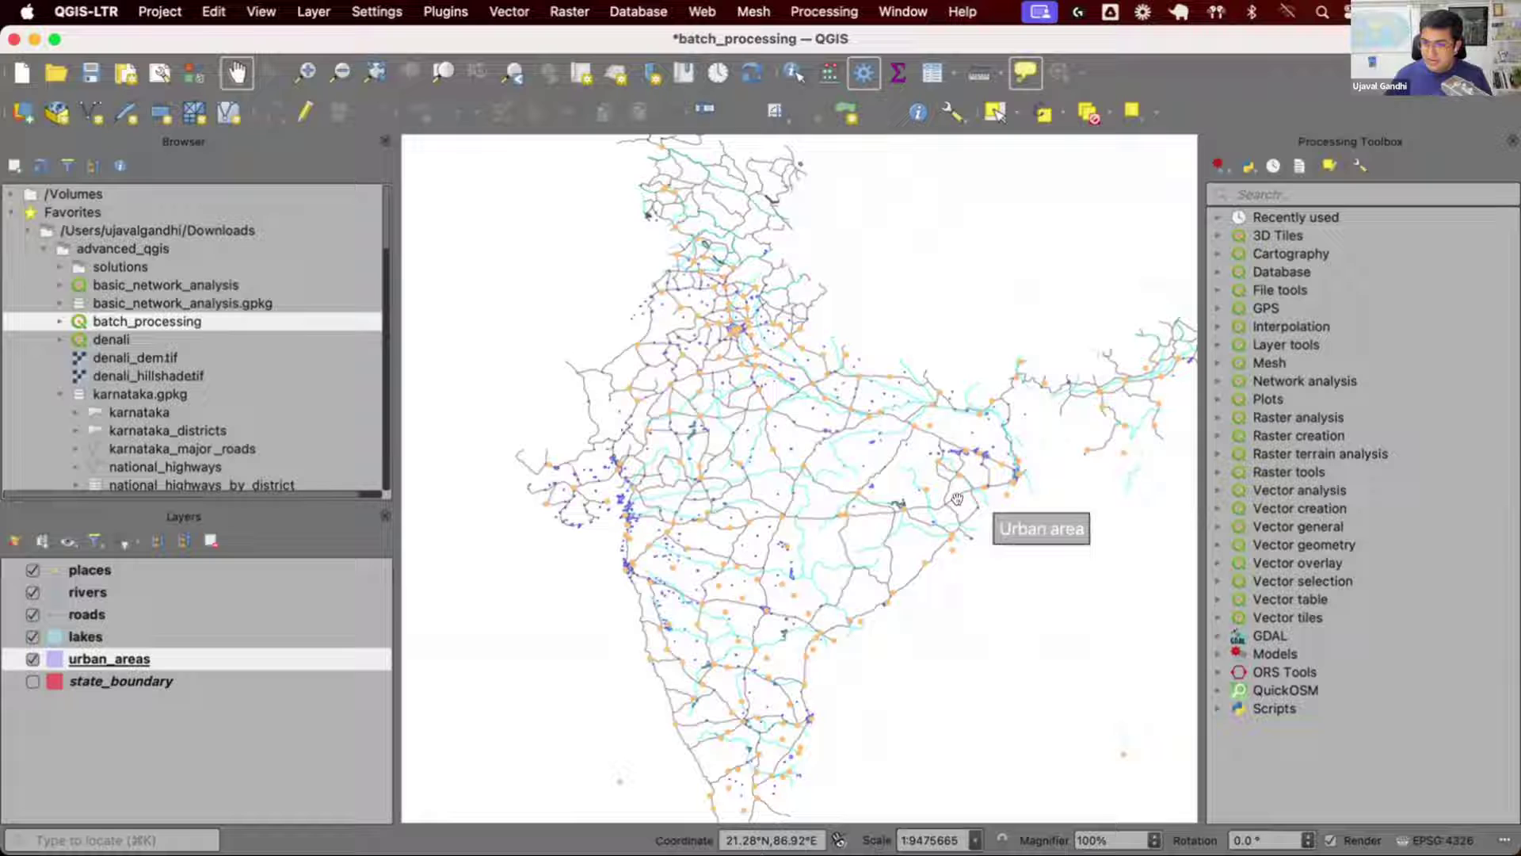
{"action": "left_click", "coordinate": [231, 591]}
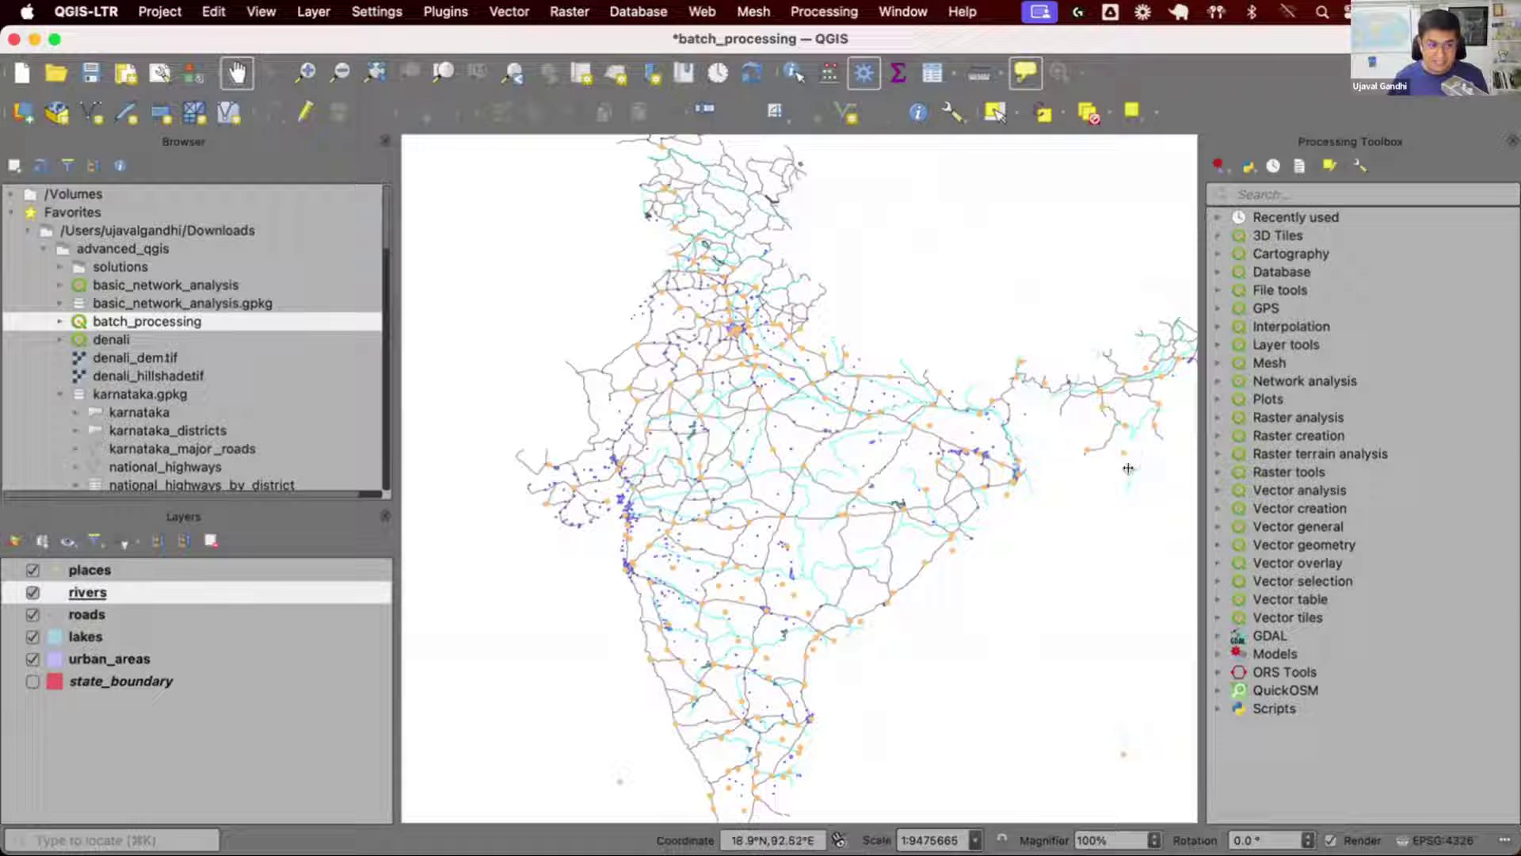
{"action": "mouse_move", "coordinate": [872, 483]}
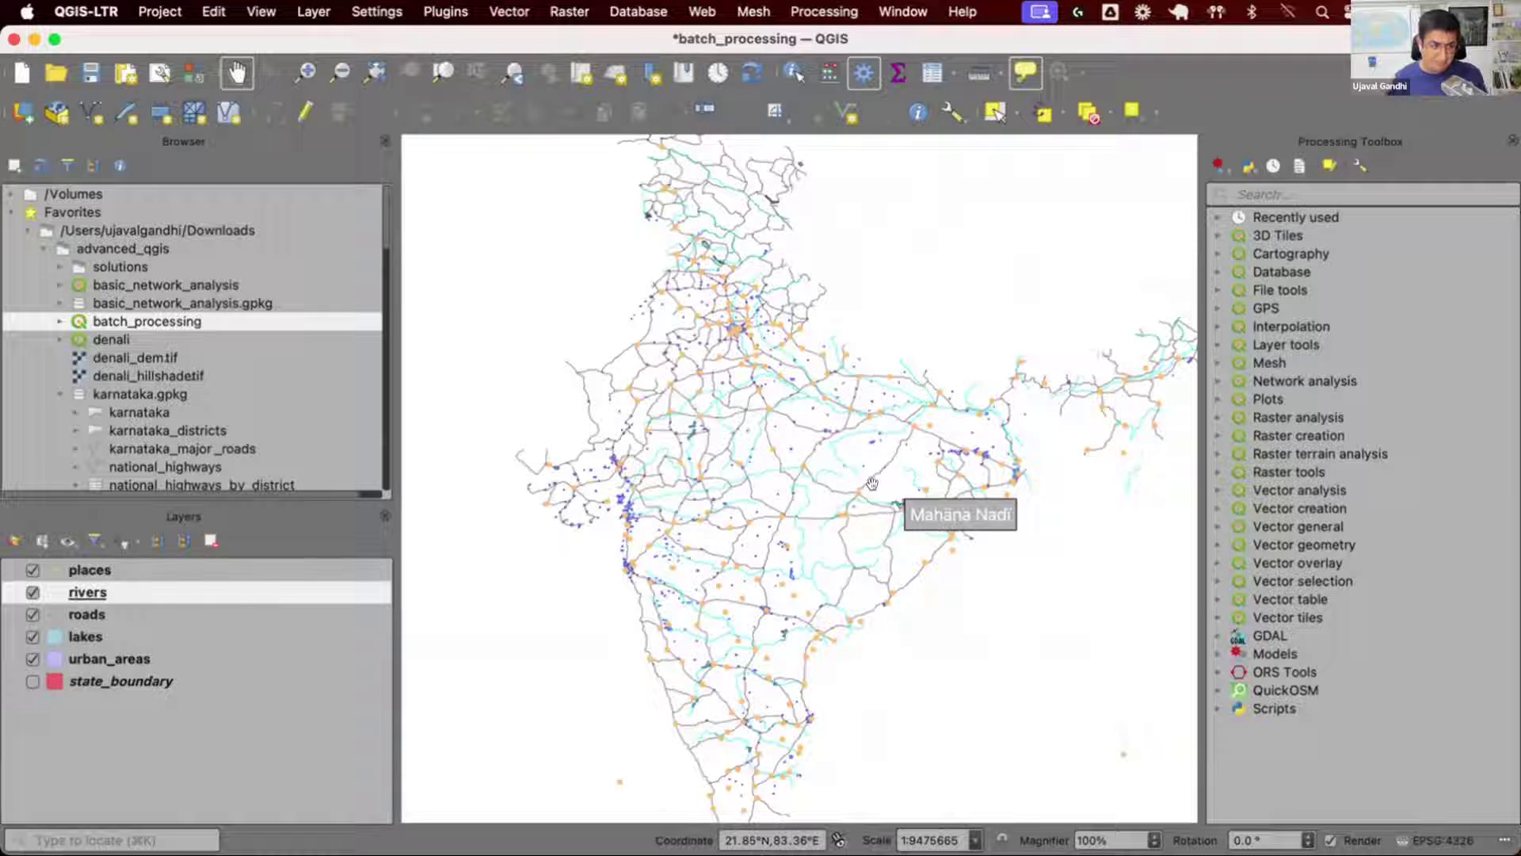
{"action": "scroll", "coordinate": [610, 480], "scroll_direction": "up", "scroll_amount": 3}
{"action": "scroll", "coordinate": [741, 529], "scroll_direction": "down", "scroll_amount": 3}
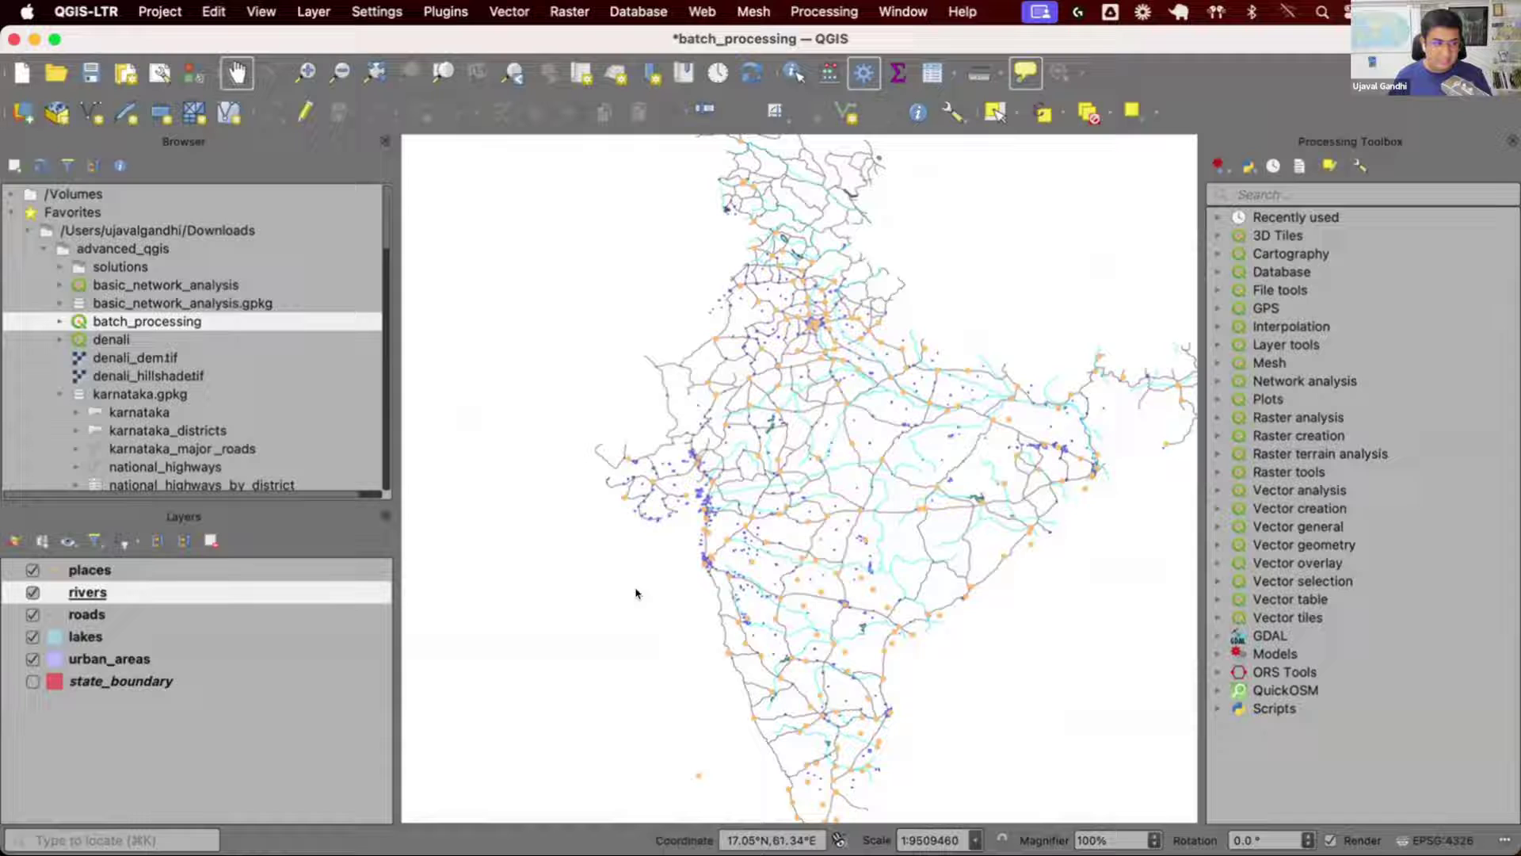
Show state_boundary again and zoom the map in on Karnataka.
{"action": "left_click", "coordinate": [32, 680]}
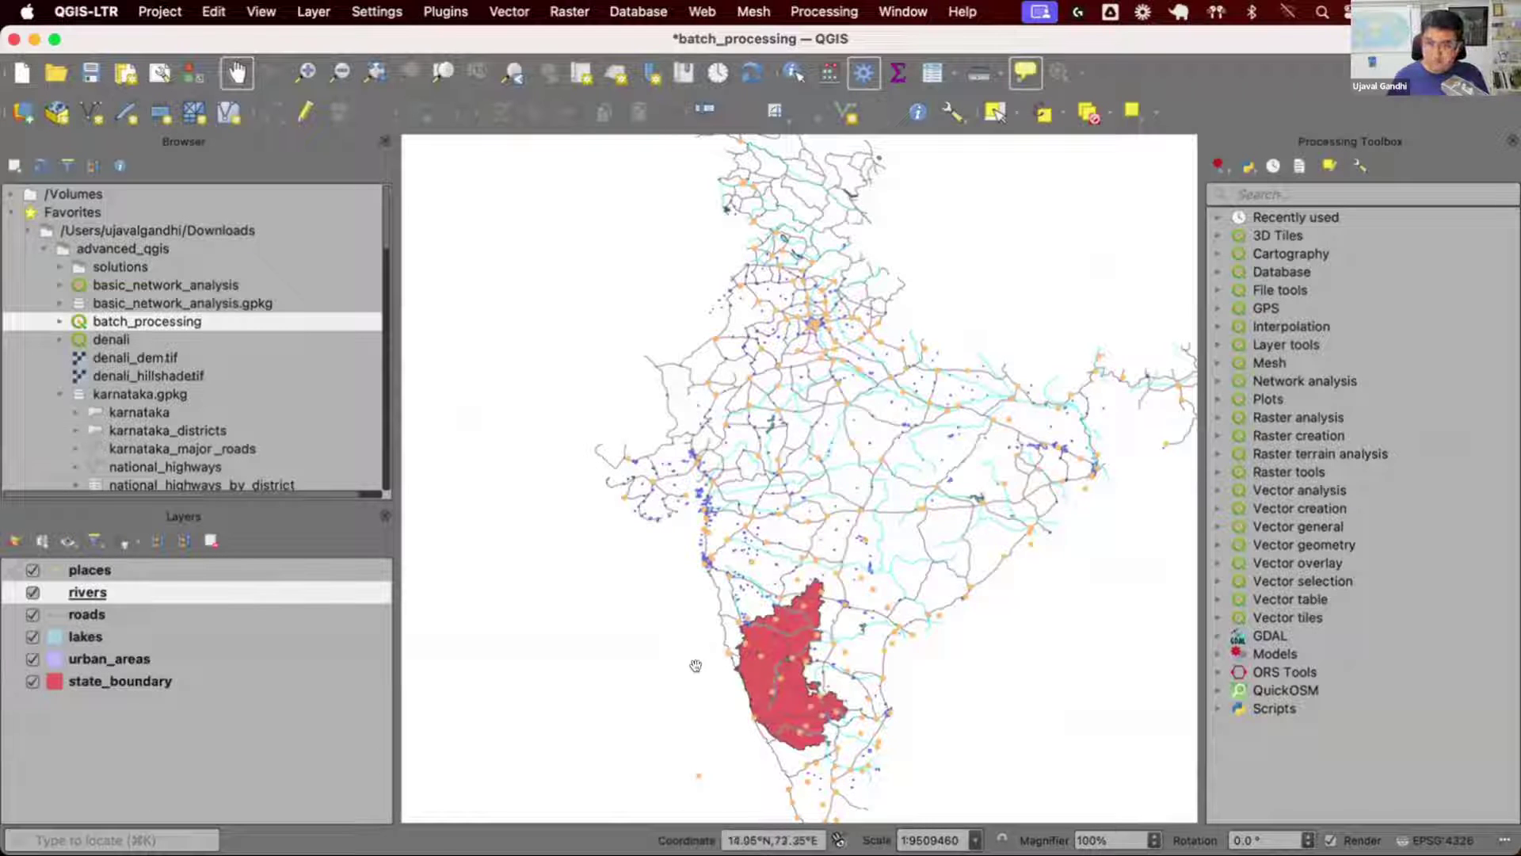
{"action": "left_click_drag", "start_coordinate": [692, 574], "coordinate": [644, 437]}
{"action": "scroll", "coordinate": [693, 483], "scroll_direction": "up", "scroll_amount": 1}
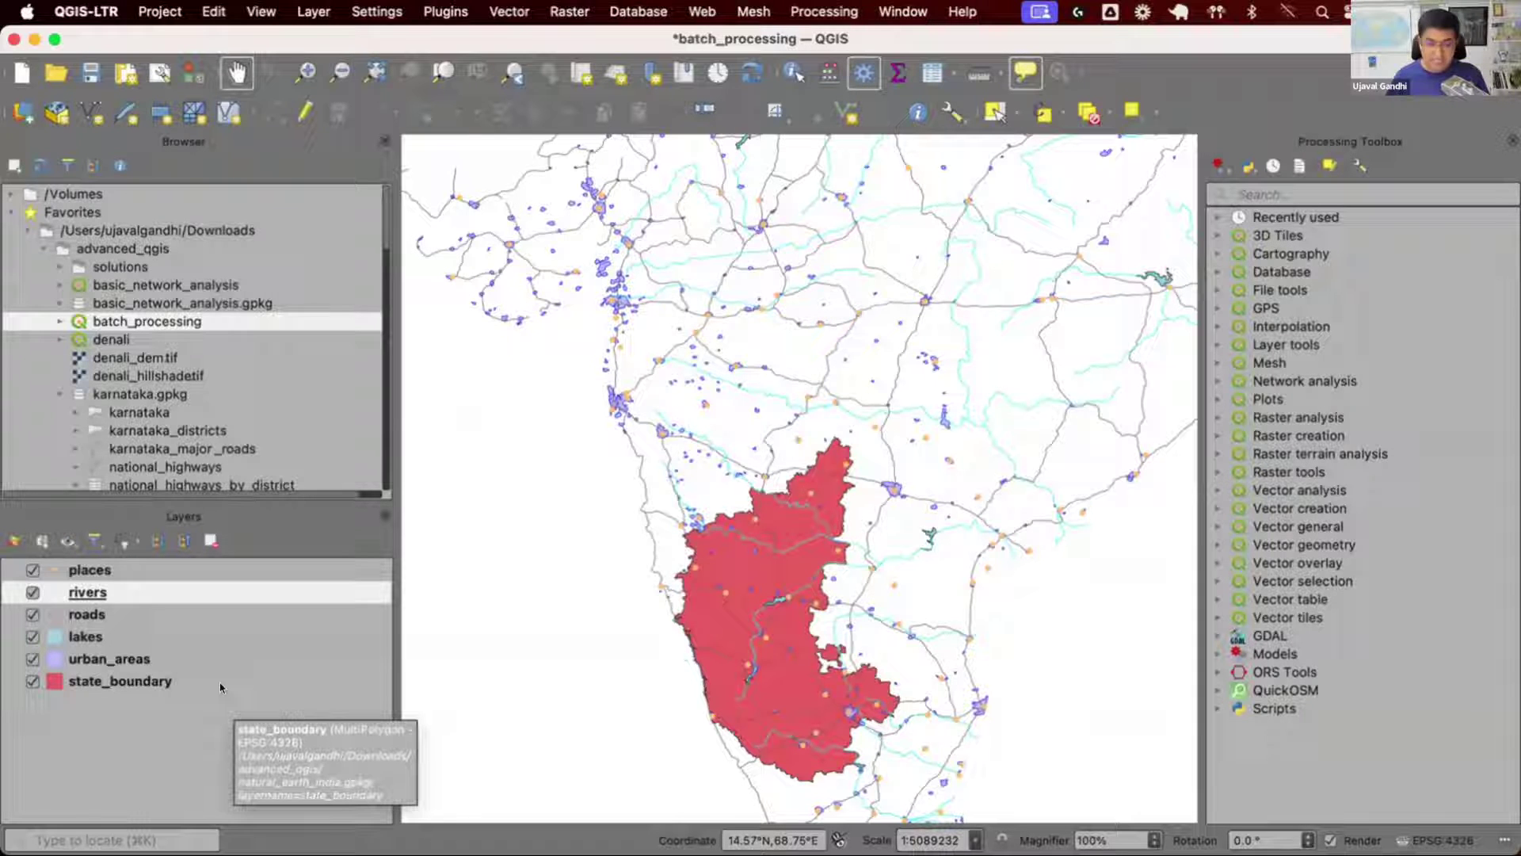
Run a test Clip of urban_areas with state_boundary as the overlay layer.
{"action": "left_click", "coordinate": [175, 659]}
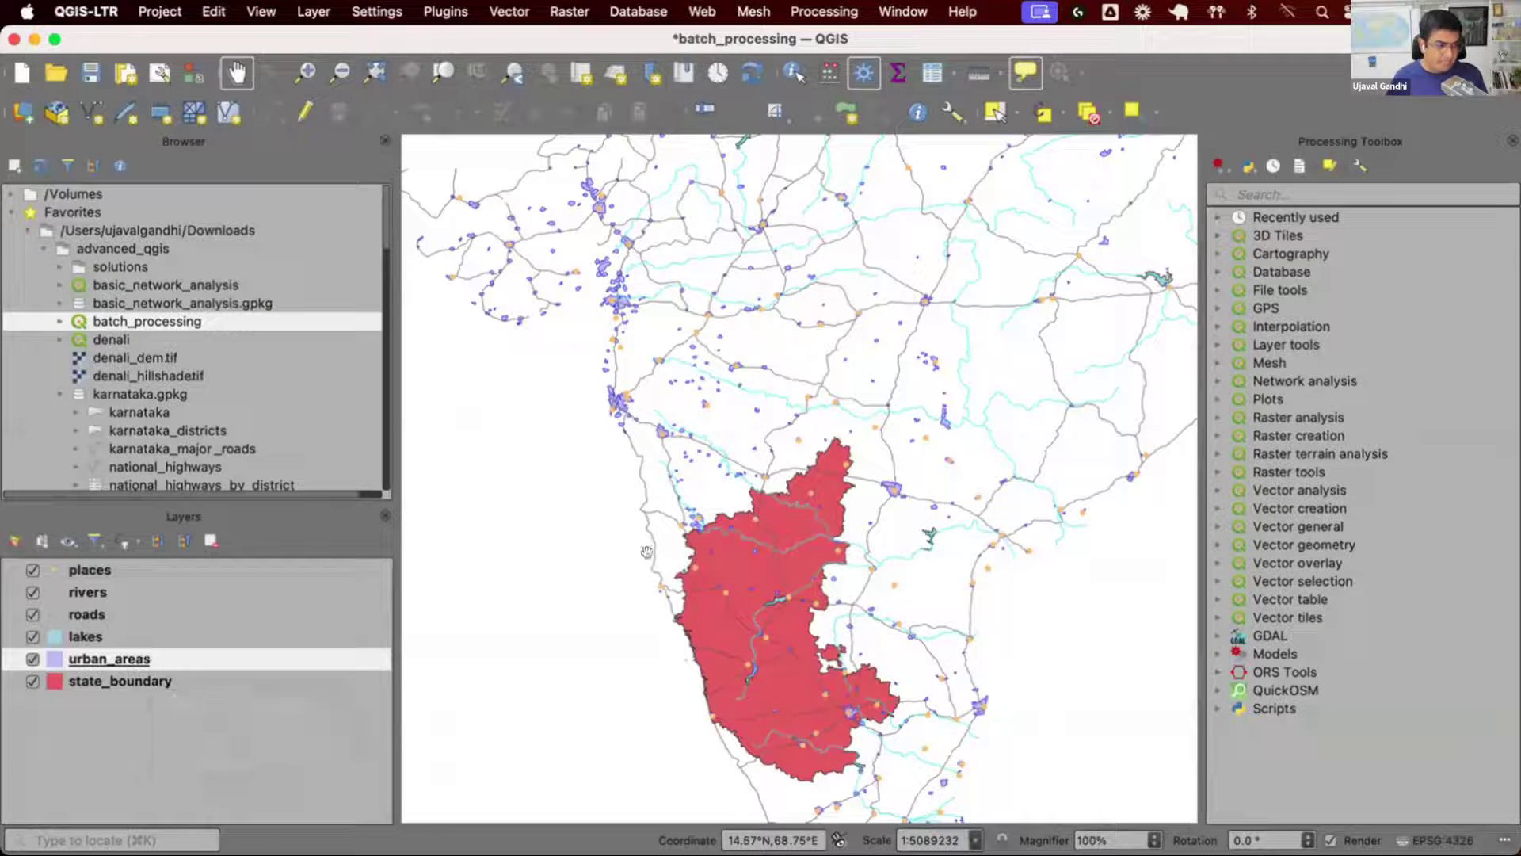
{"action": "type", "text": "clip"}
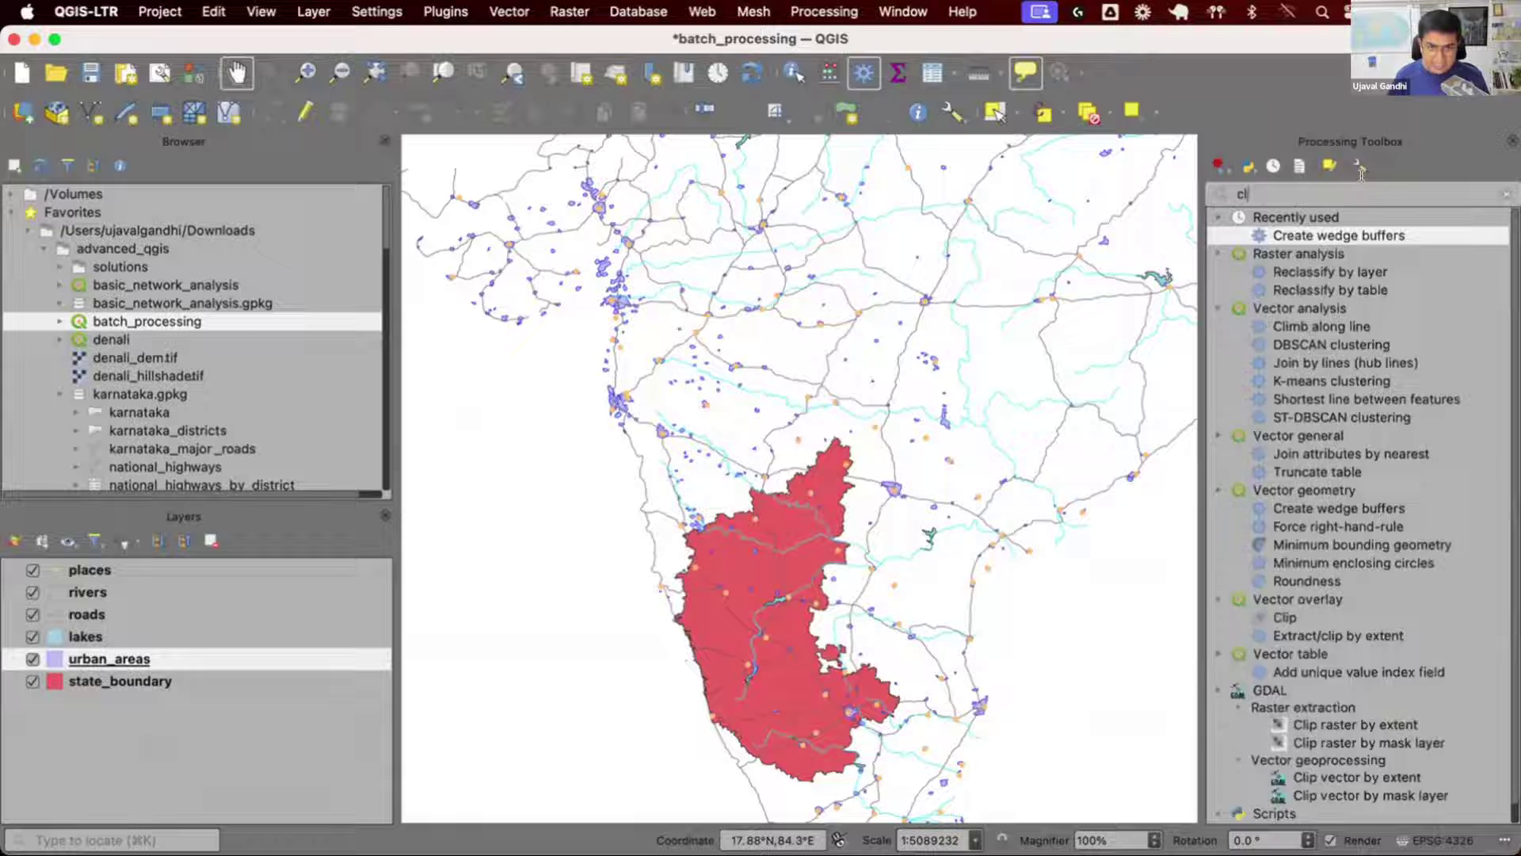
{"action": "double_click", "coordinate": [1415, 236]}
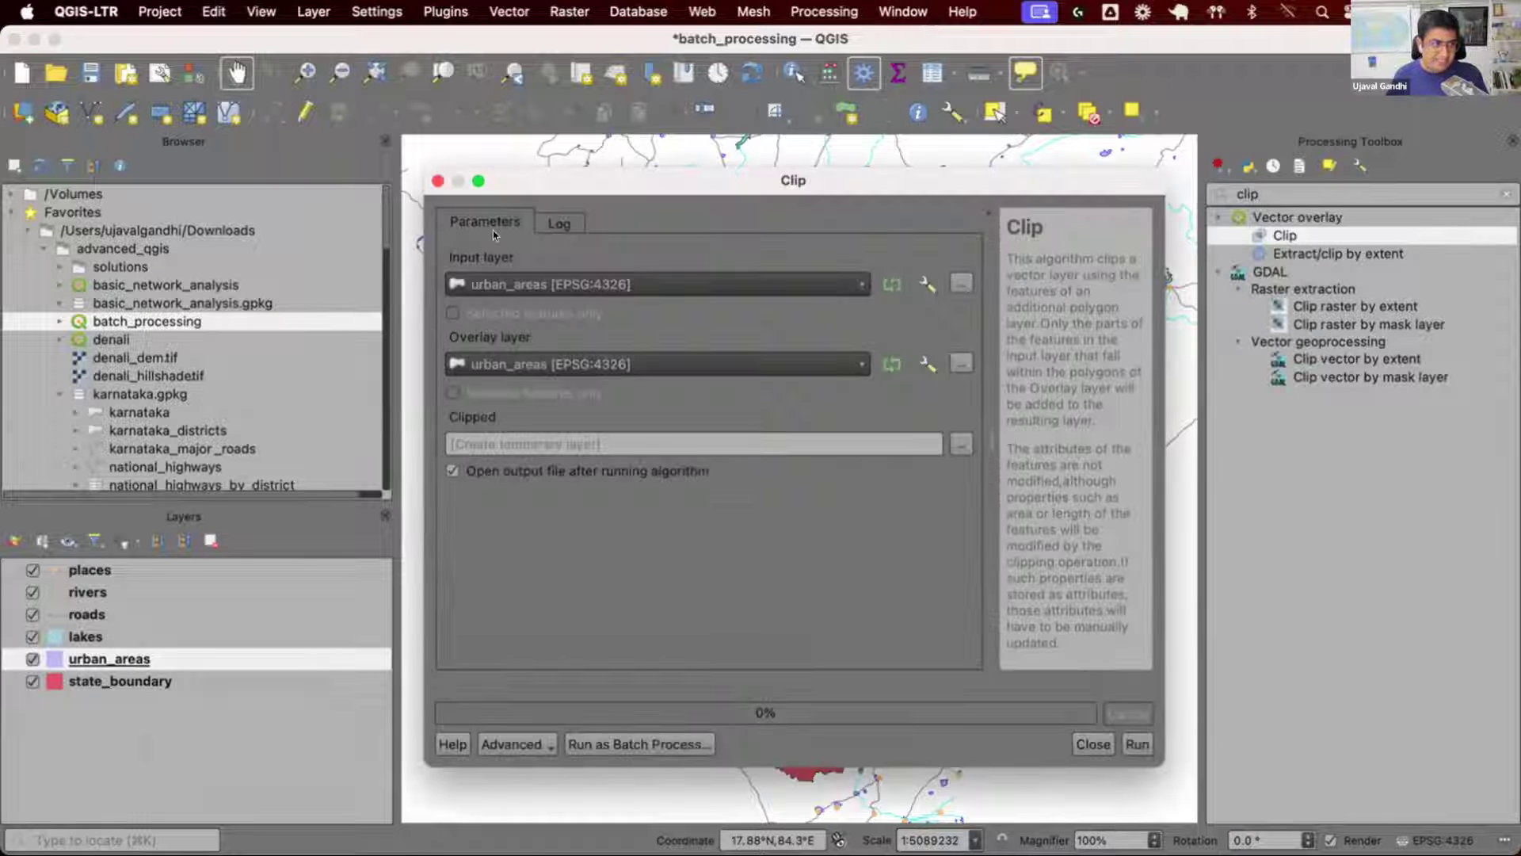
{"action": "left_click", "coordinate": [606, 365]}
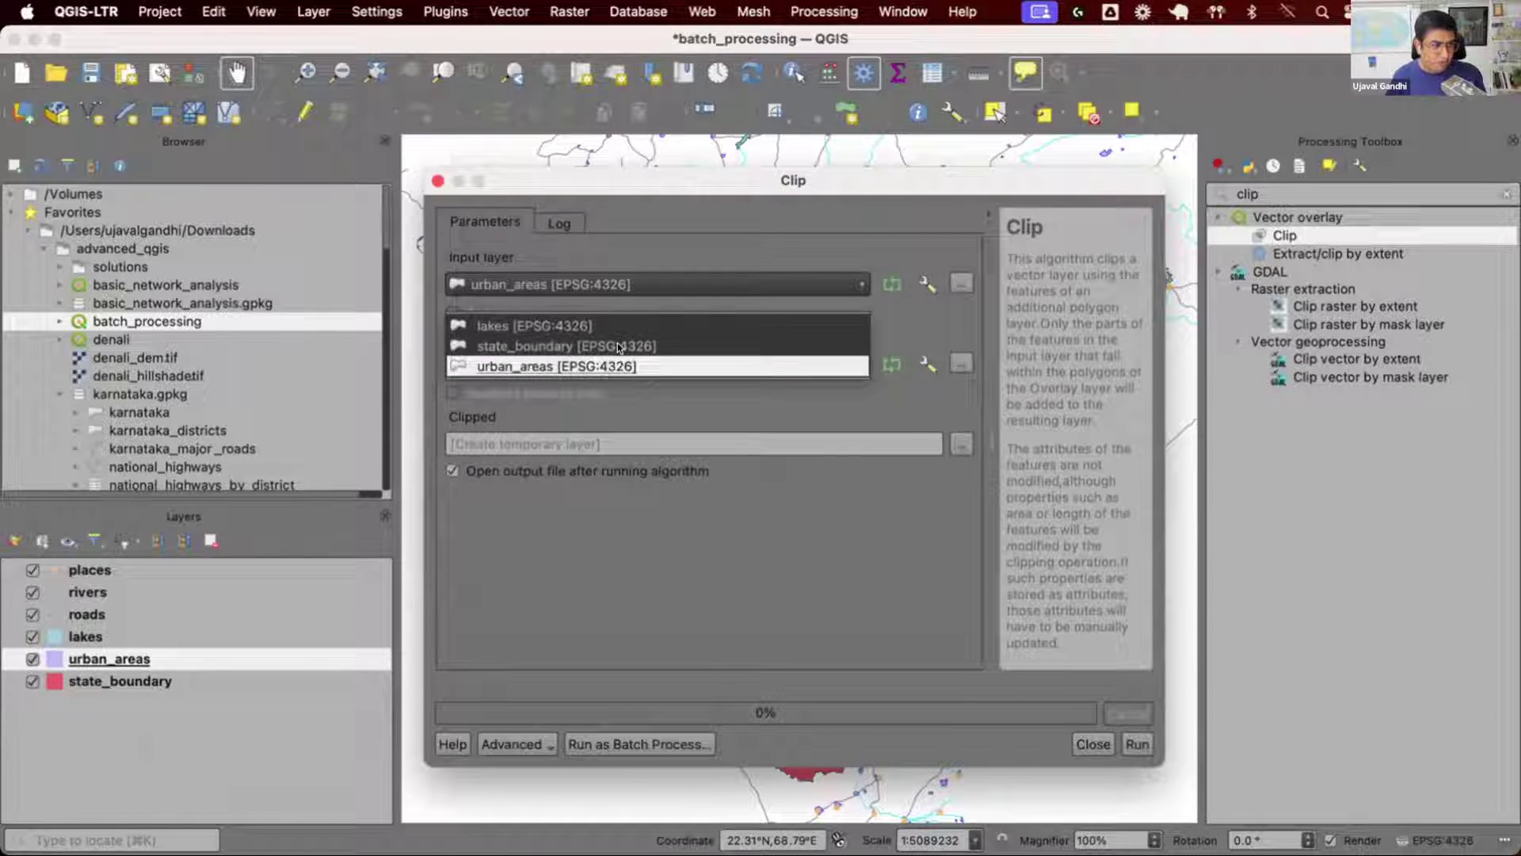
{"action": "left_click", "coordinate": [616, 344]}
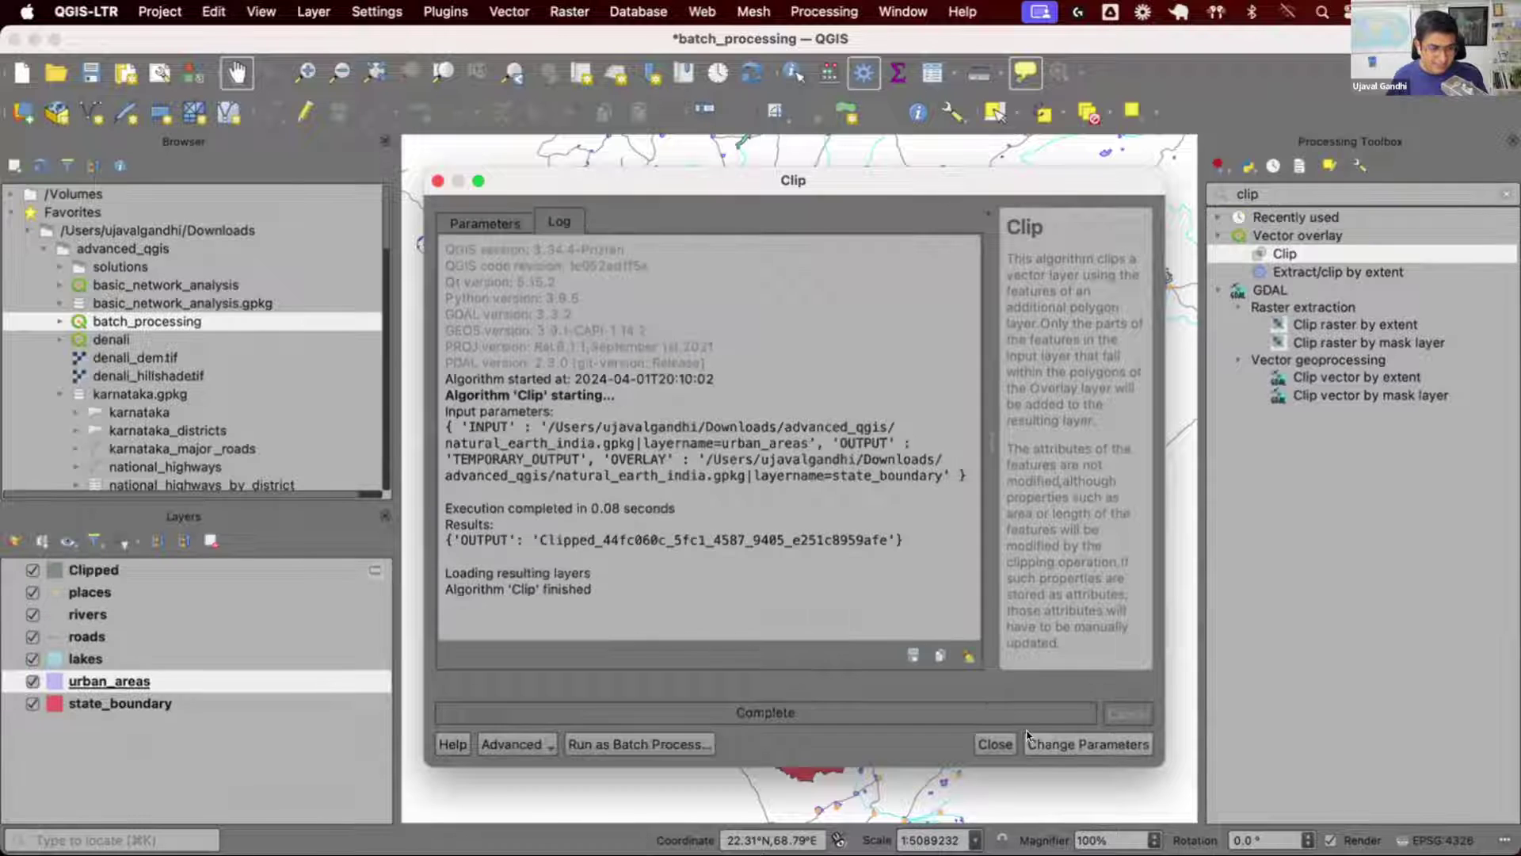
{"action": "left_click", "coordinate": [1137, 743]}
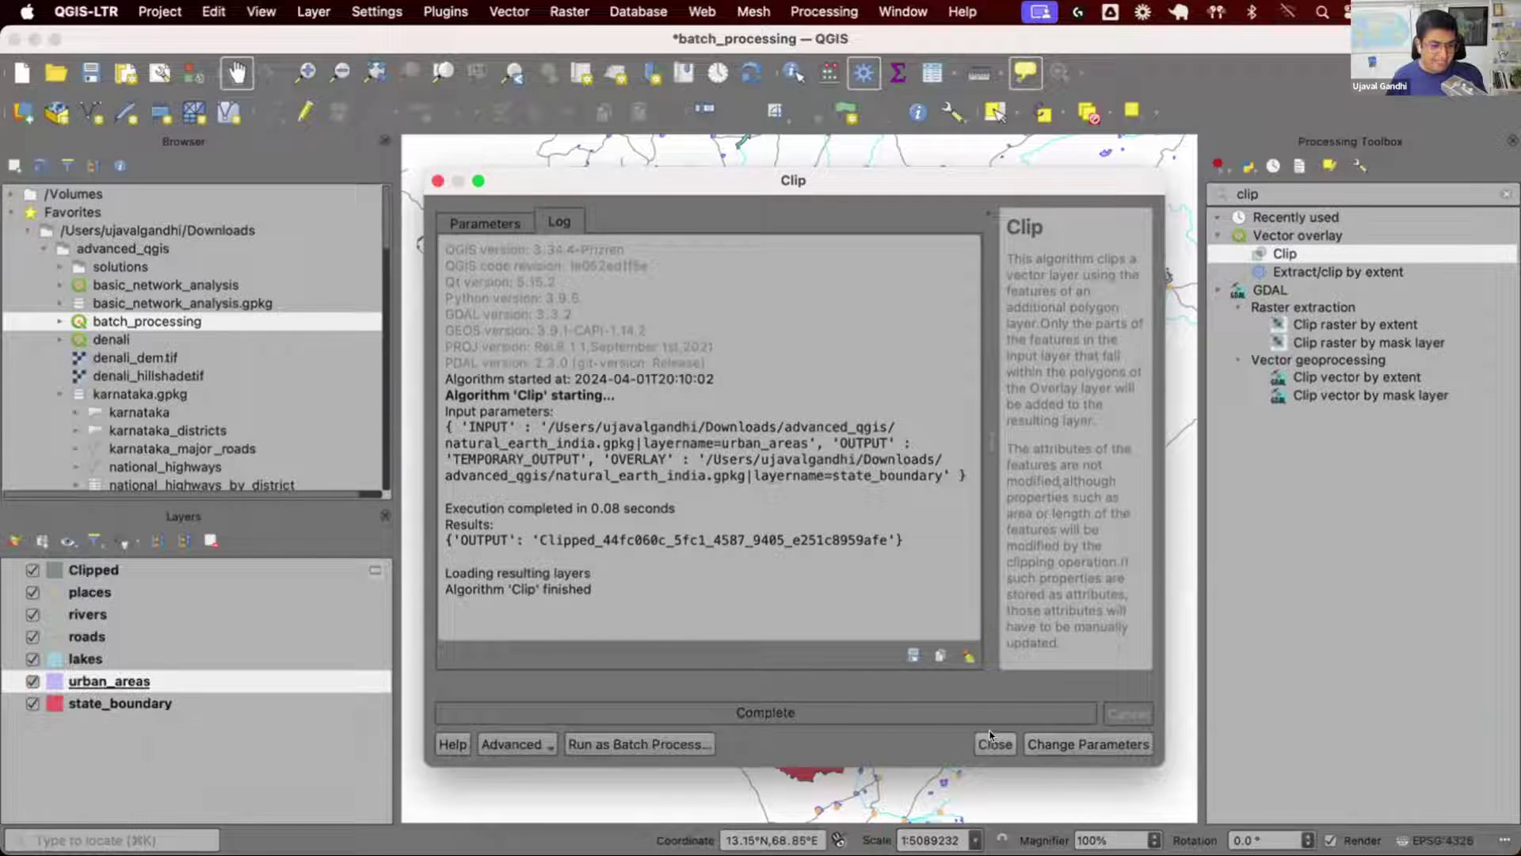
{"action": "left_click", "coordinate": [994, 743]}
Toggle the layer visibility checkboxes to review the clip result and restore the layer display.
{"action": "left_click", "coordinate": [33, 658]}
{"action": "left_click", "coordinate": [32, 636]}
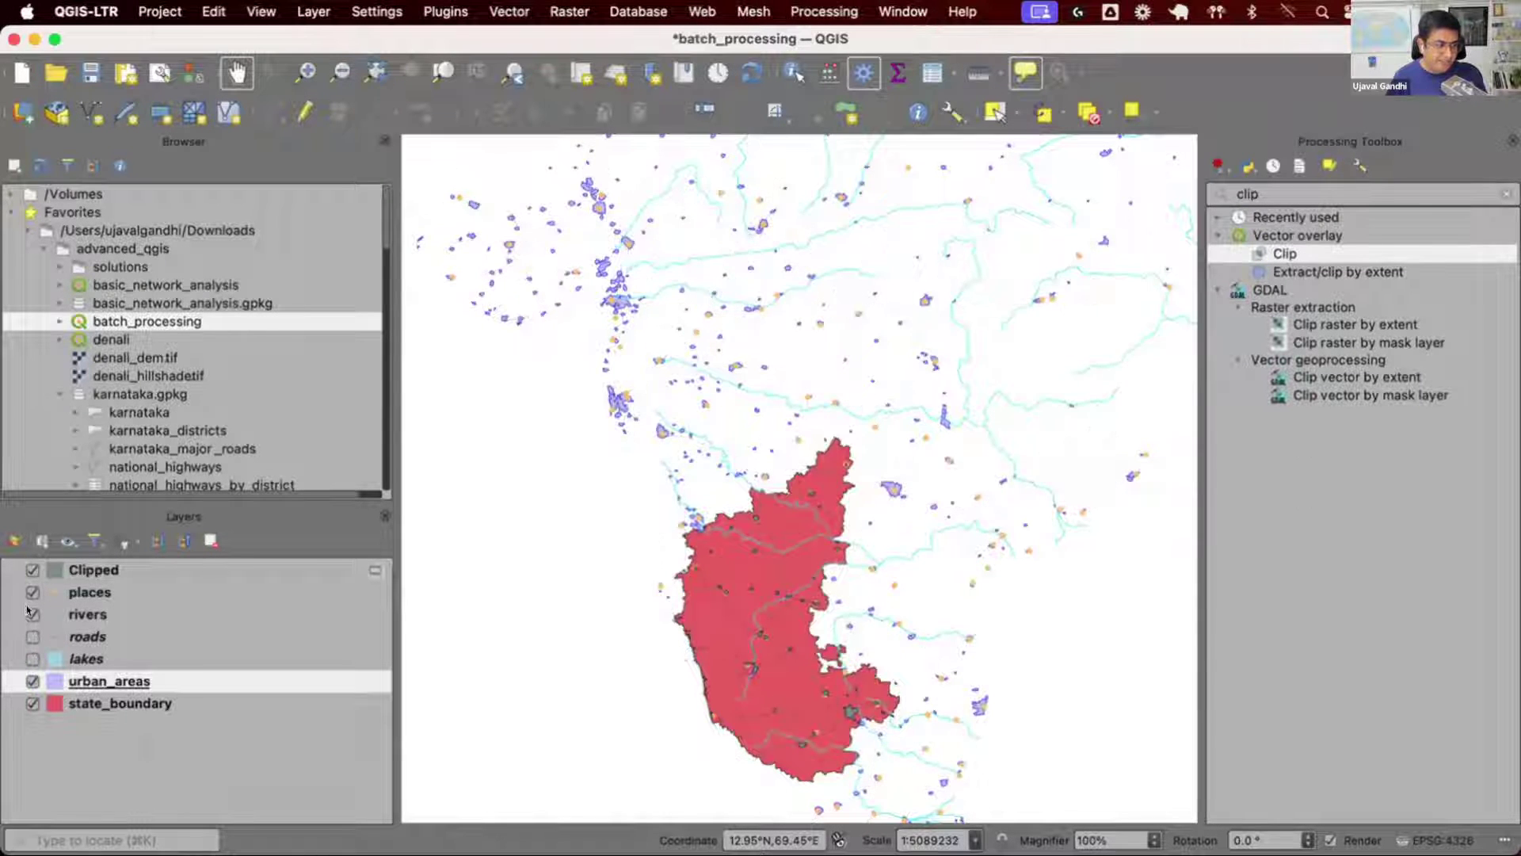
{"action": "left_click", "coordinate": [33, 614]}
{"action": "left_click", "coordinate": [33, 592]}
{"action": "left_click", "coordinate": [33, 681]}
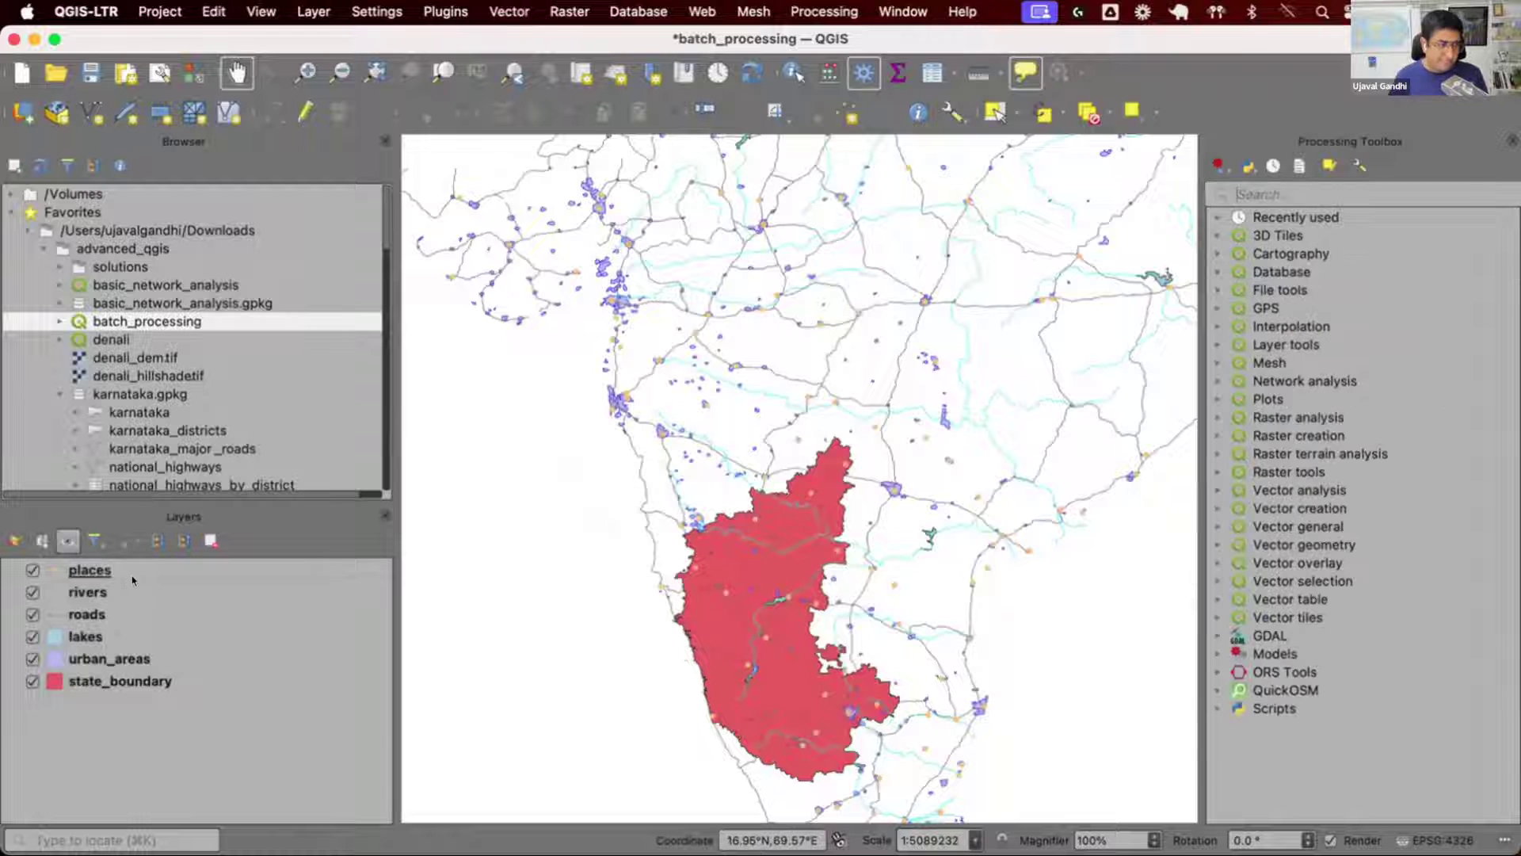
Find the Clip algorithm via a 'clip' toolbox search and bring up its run options menu.
{"action": "left_click", "coordinate": [132, 578]}
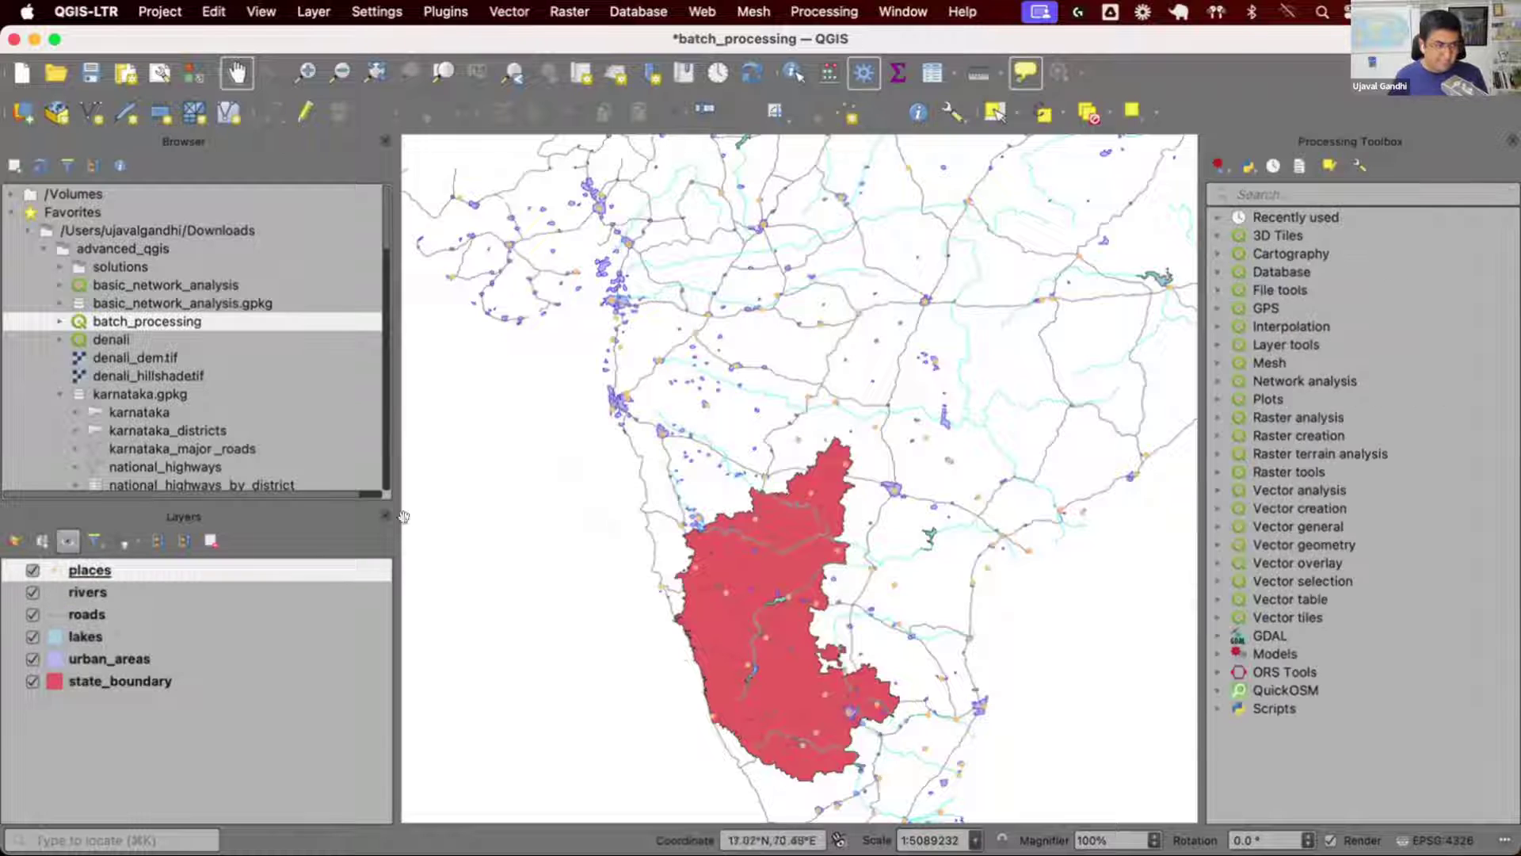
{"action": "left_click", "coordinate": [1384, 193]}
{"action": "type", "text": "clip"}
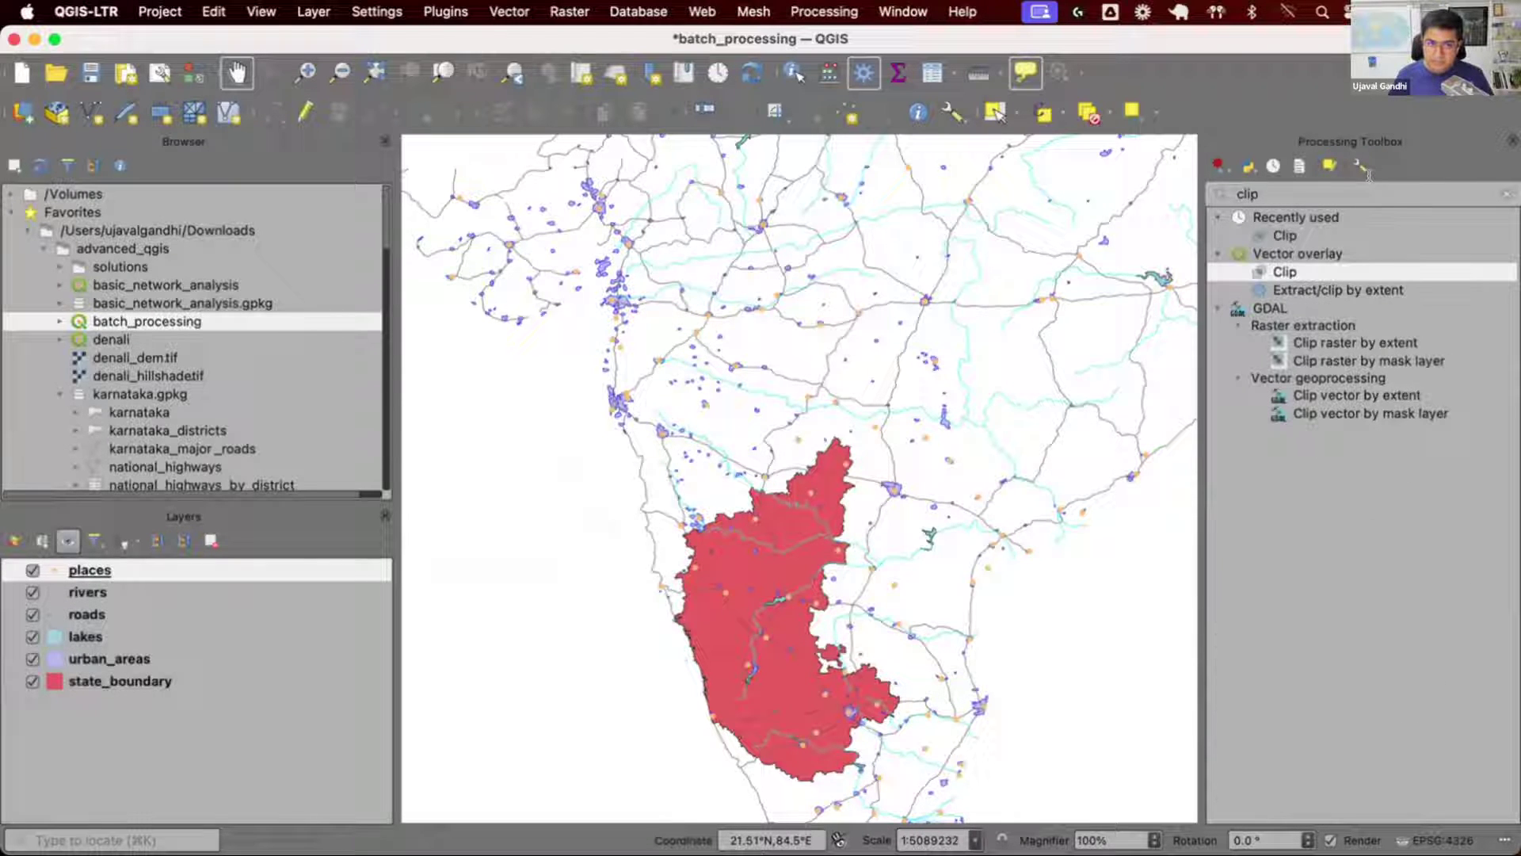
{"action": "right_click", "coordinate": [1298, 270]}
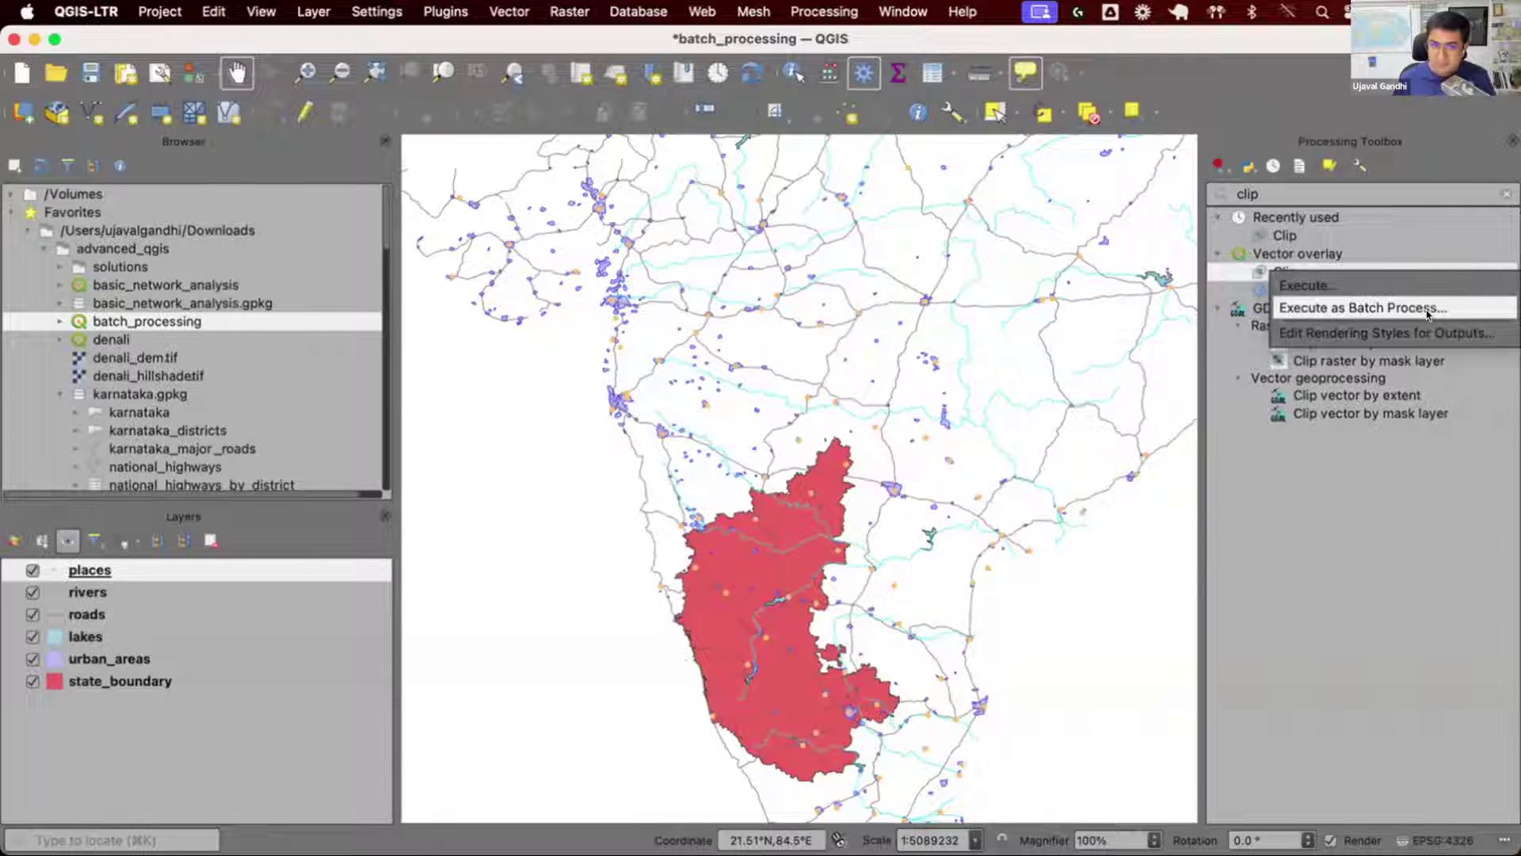
Launch Clip as a batch process and widen its Input layer column to read 'places'.
{"action": "left_click", "coordinate": [1427, 313]}
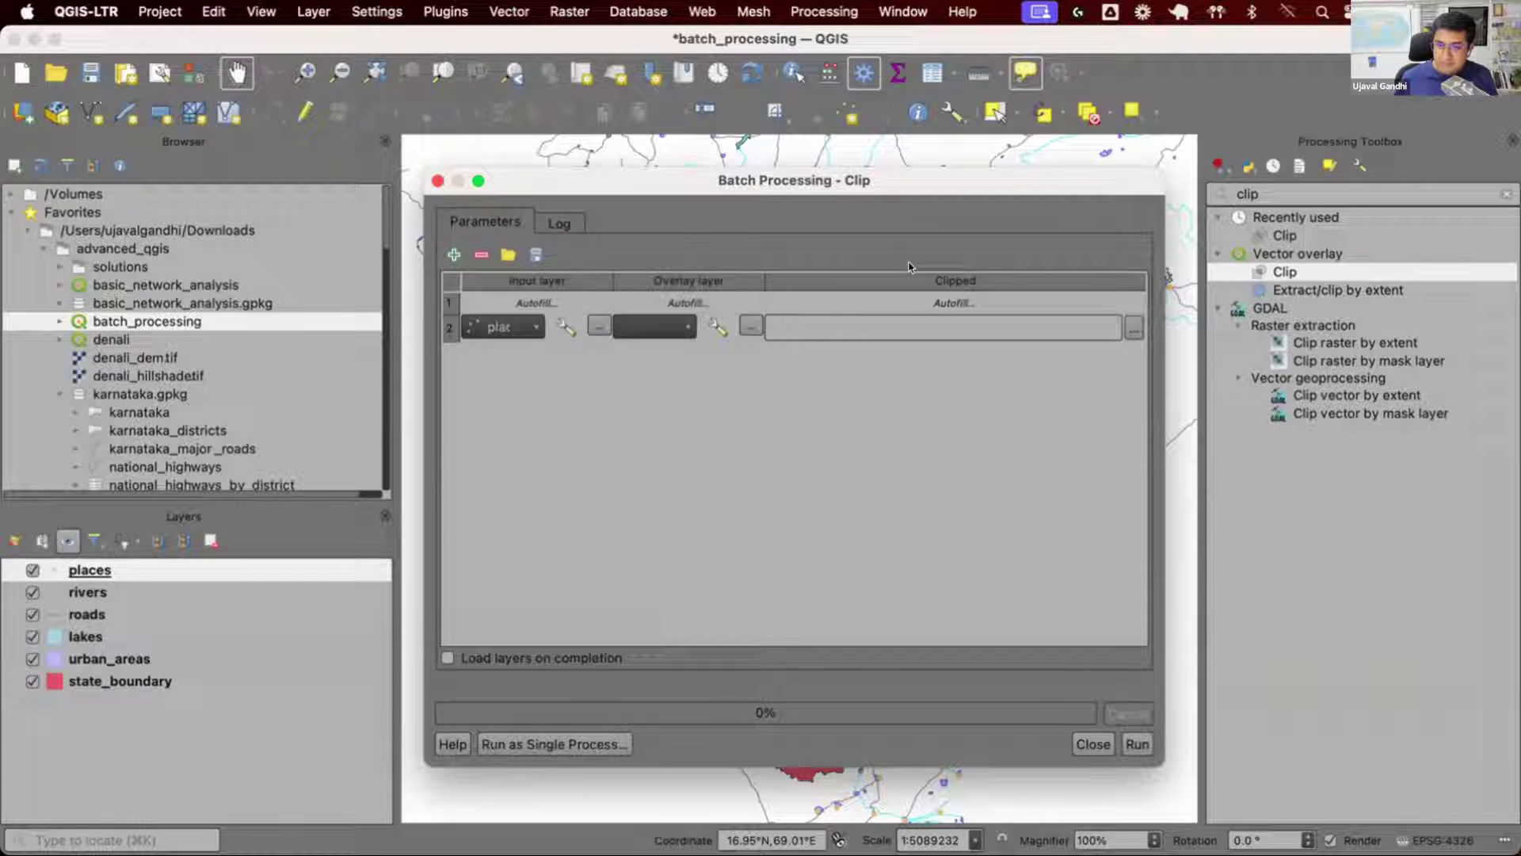
{"action": "double_click", "coordinate": [1357, 273]}
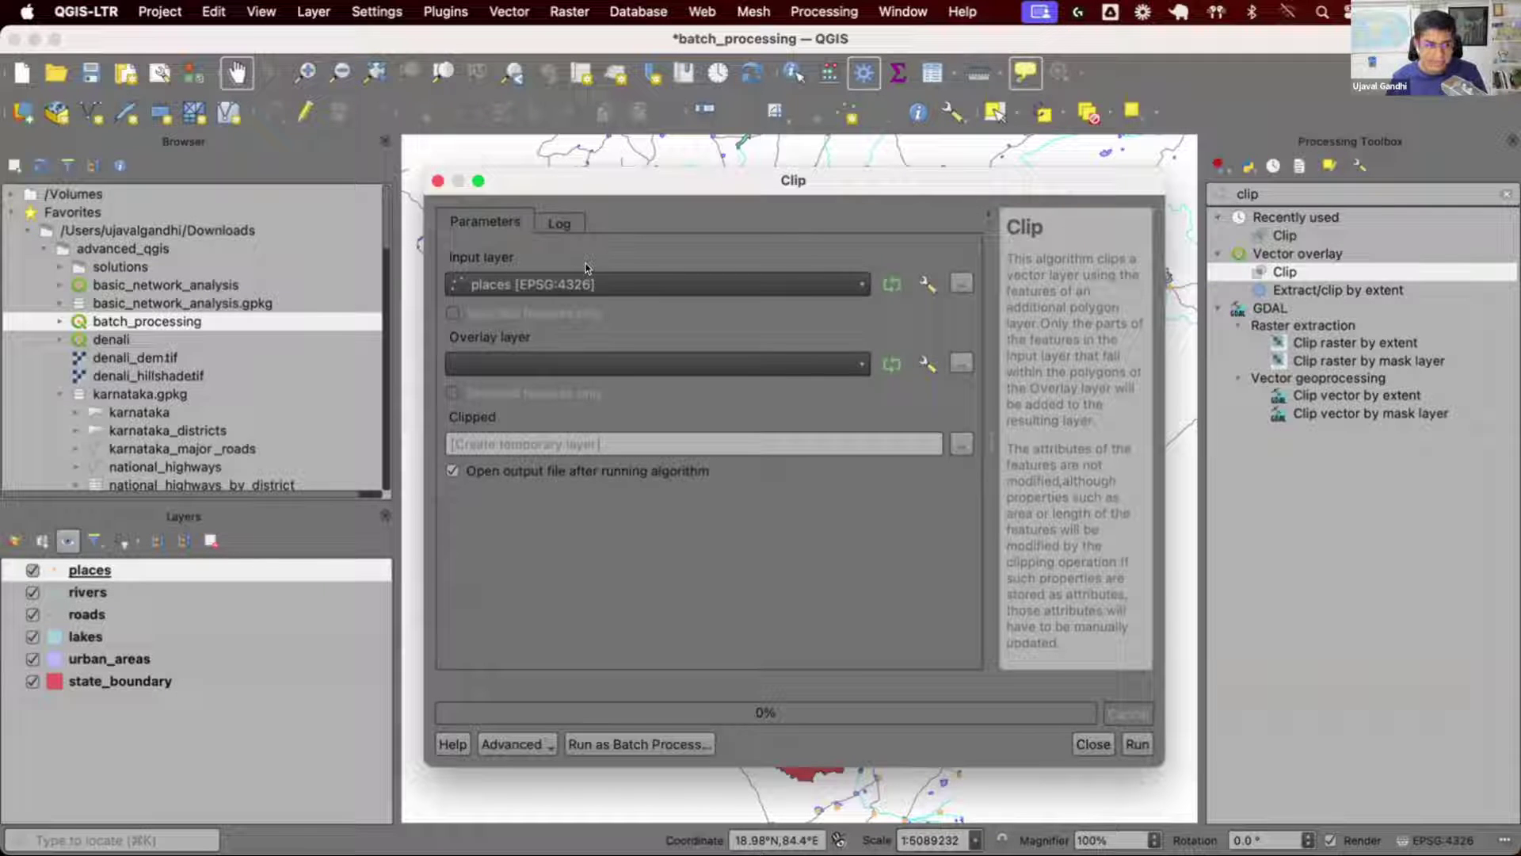
{"action": "left_click", "coordinate": [1092, 744]}
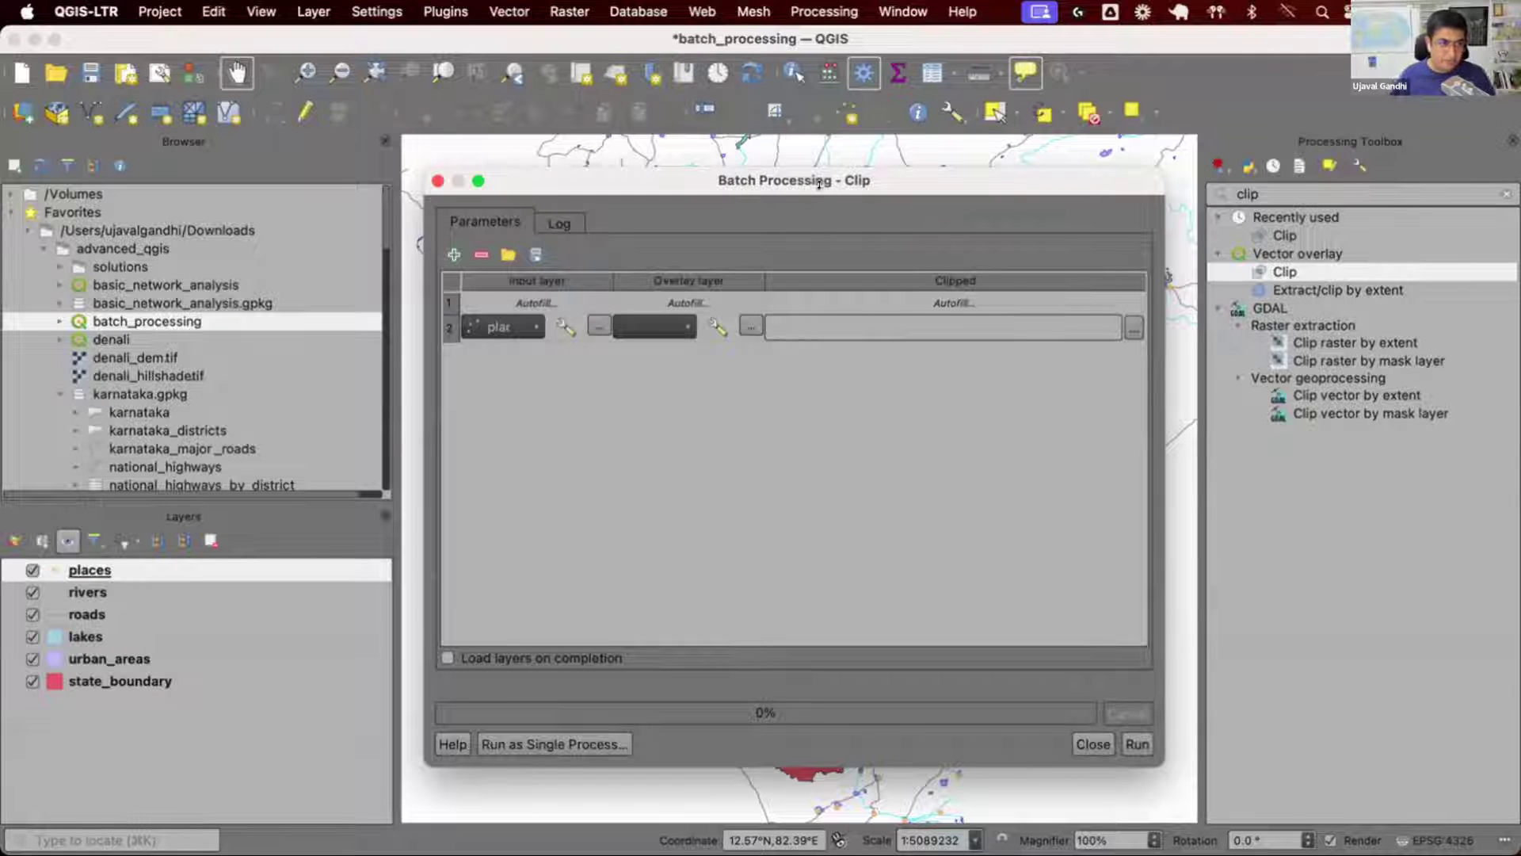
{"action": "mouse_move", "coordinate": [838, 173]}
{"action": "left_mouse_down"}
{"action": "mouse_move", "coordinate": [868, 158]}
{"action": "mouse_move", "coordinate": [852, 168]}
{"action": "left_mouse_up"}
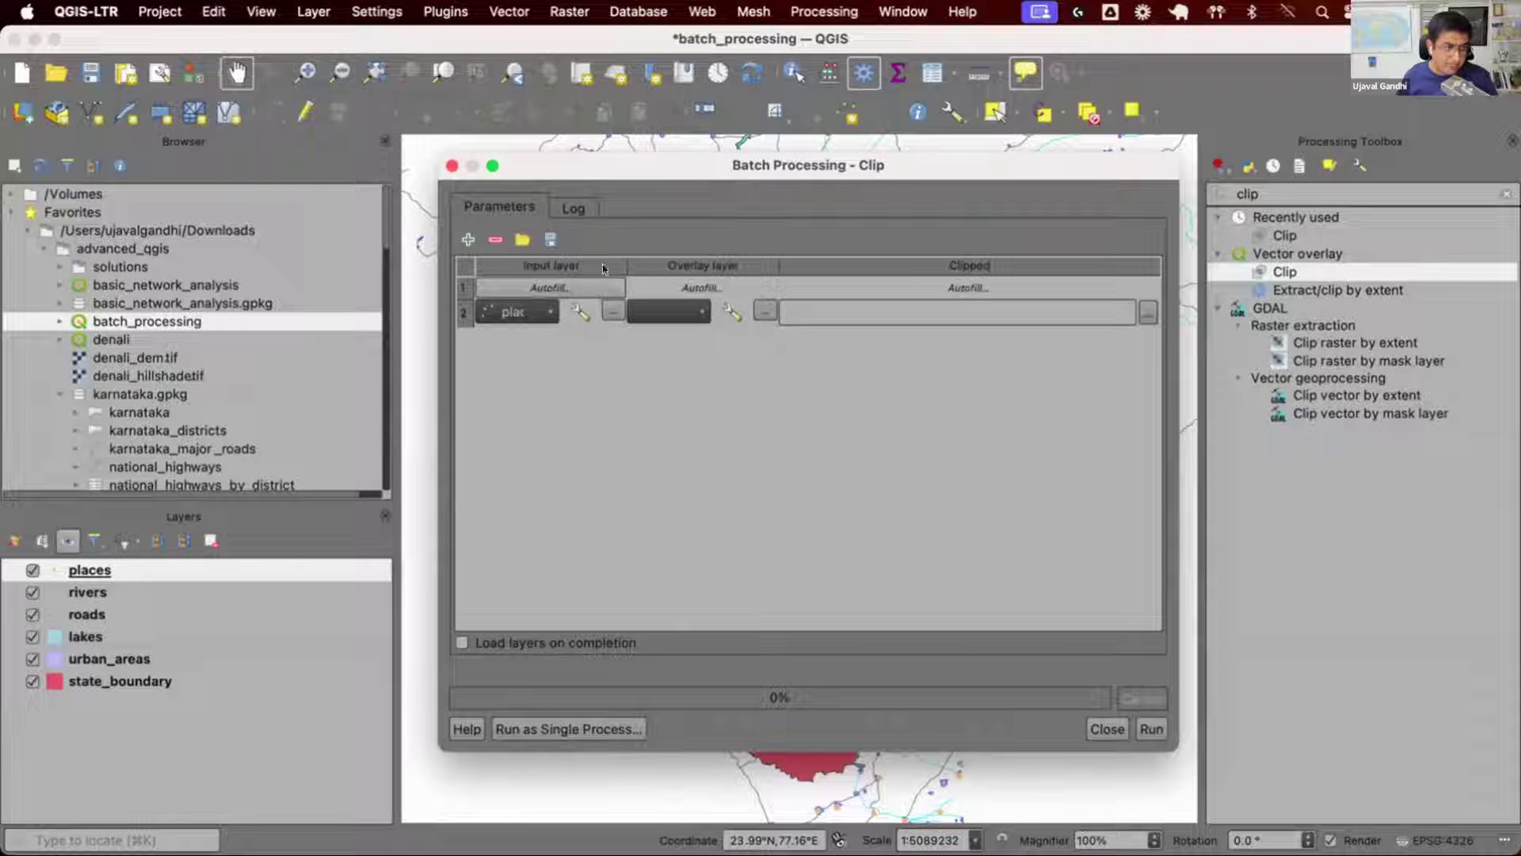
{"action": "left_click_drag", "start_coordinate": [602, 264], "coordinate": [681, 264]}
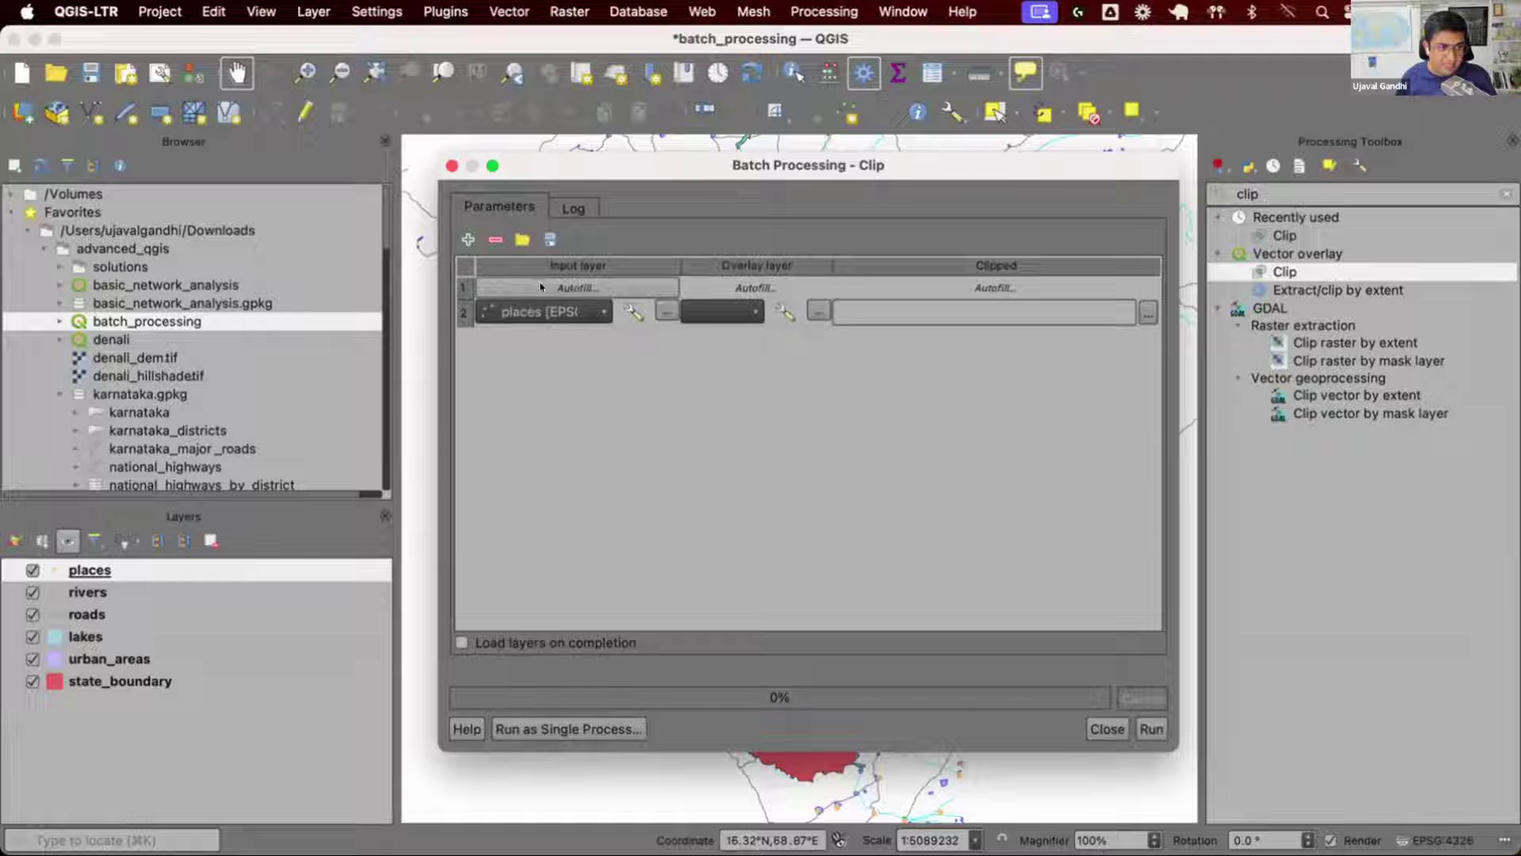
Autofill batch input rows from open layers, adding lakes, rivers, roads and urban_areas.
{"action": "left_click", "coordinate": [663, 283]}
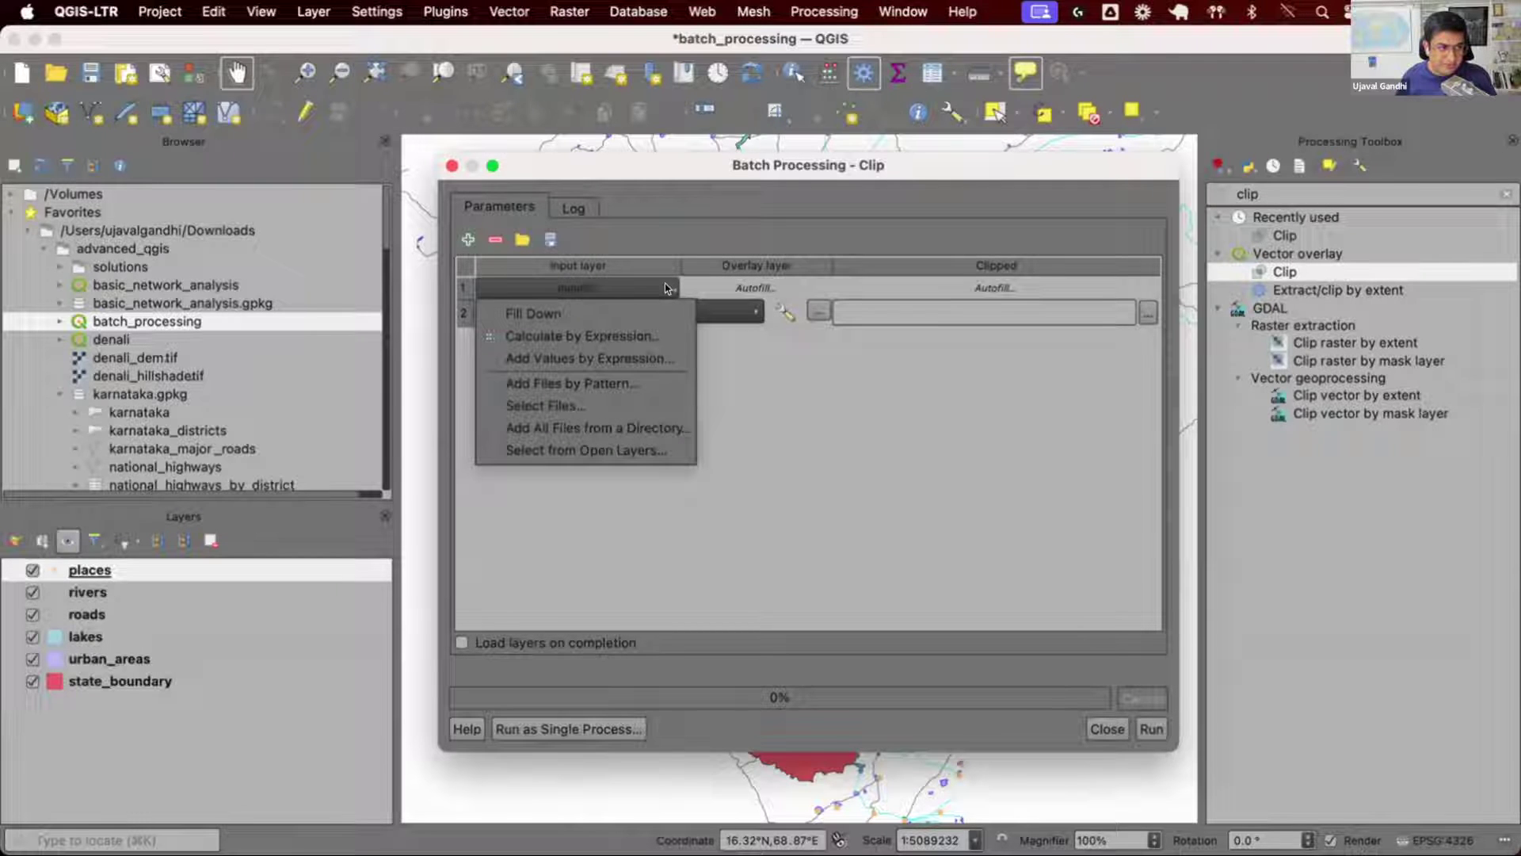
{"action": "left_click", "coordinate": [636, 448]}
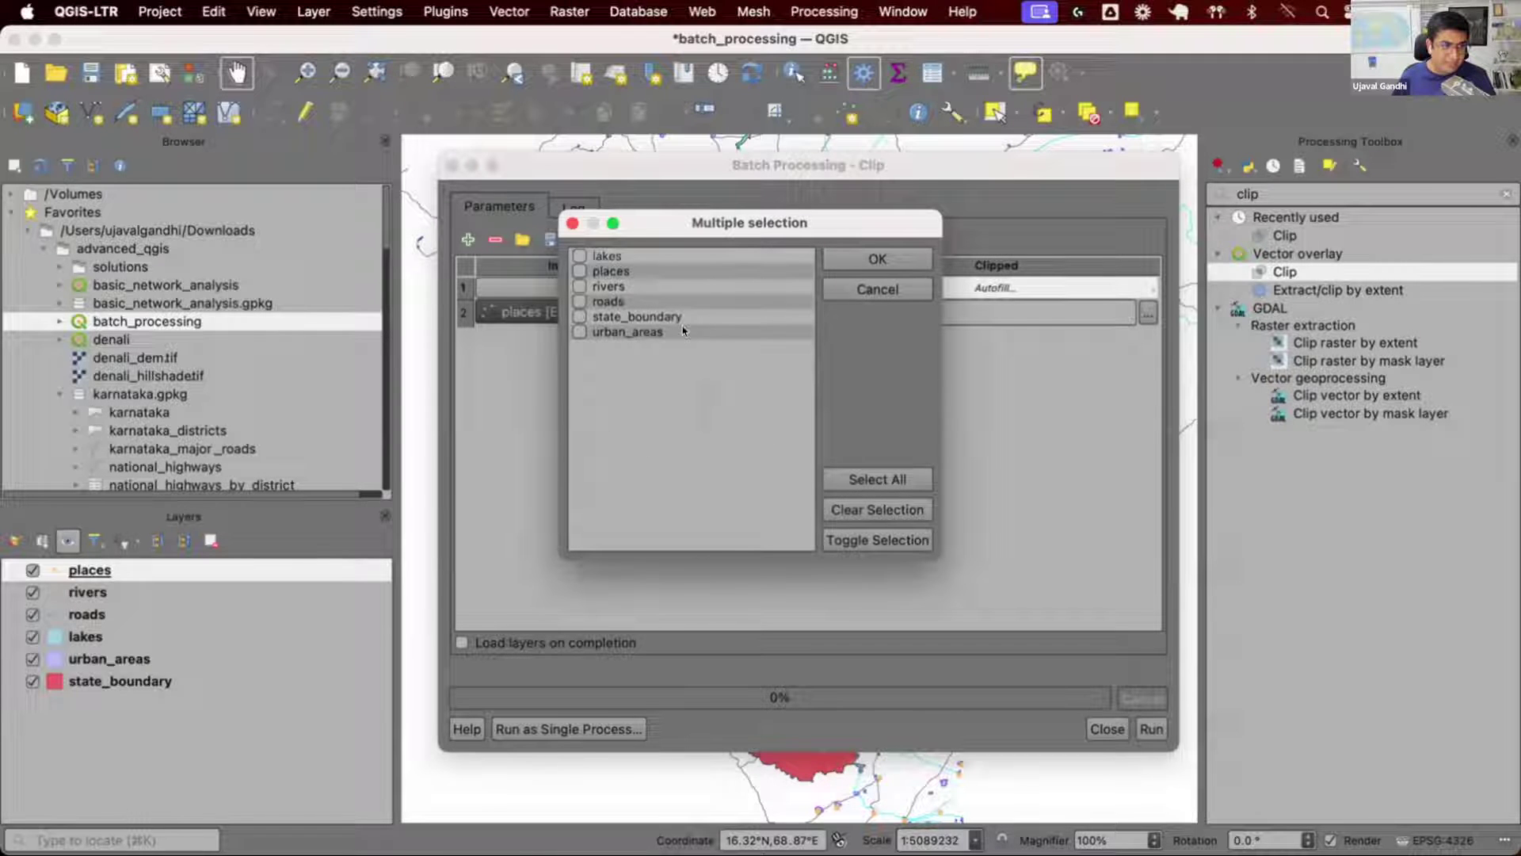
{"action": "left_click", "coordinate": [572, 255]}
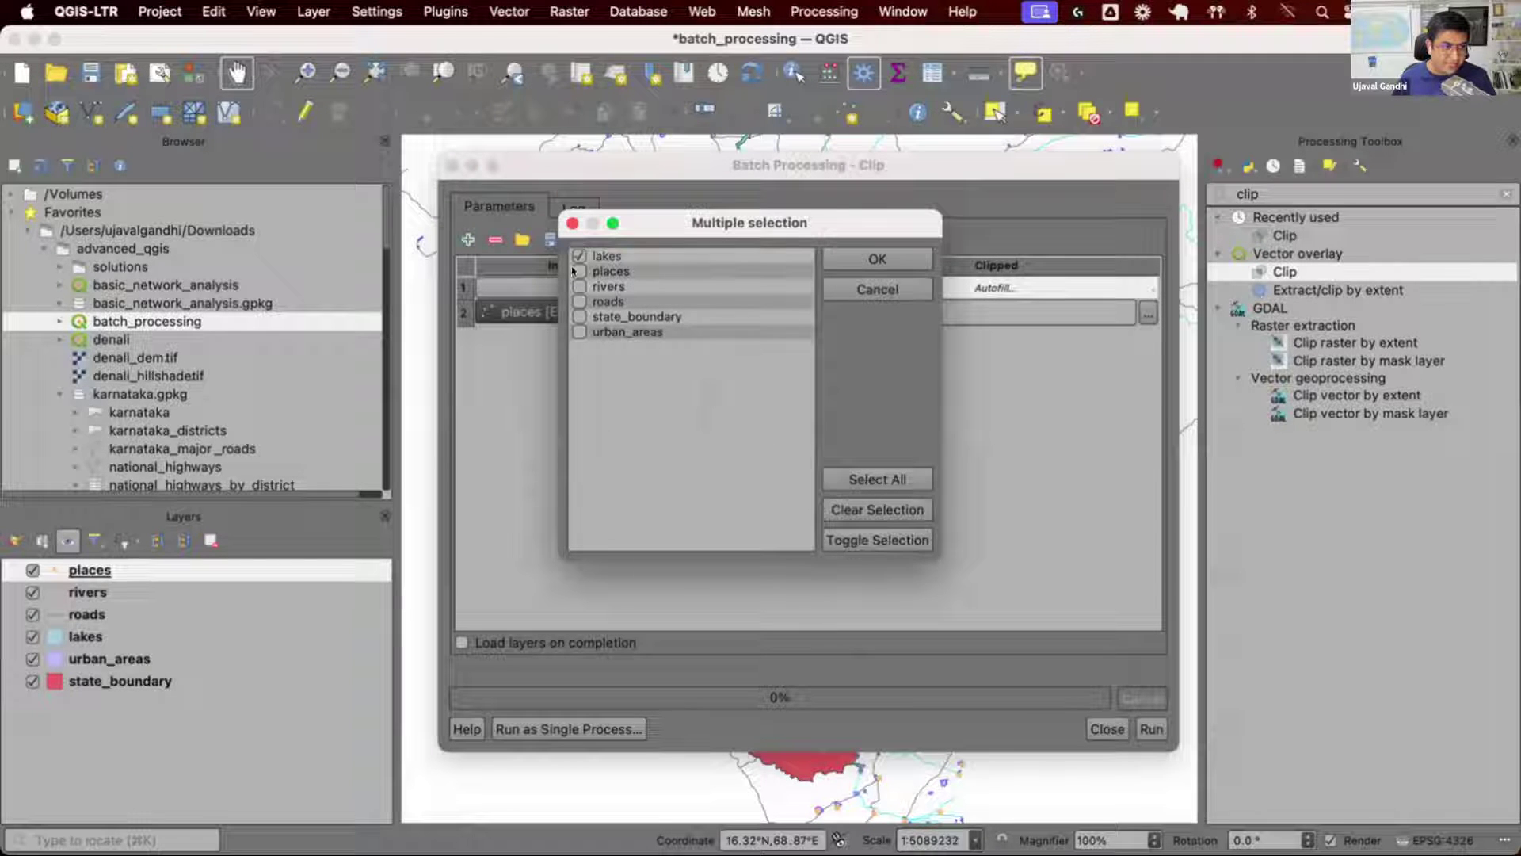
{"action": "left_click", "coordinate": [572, 286]}
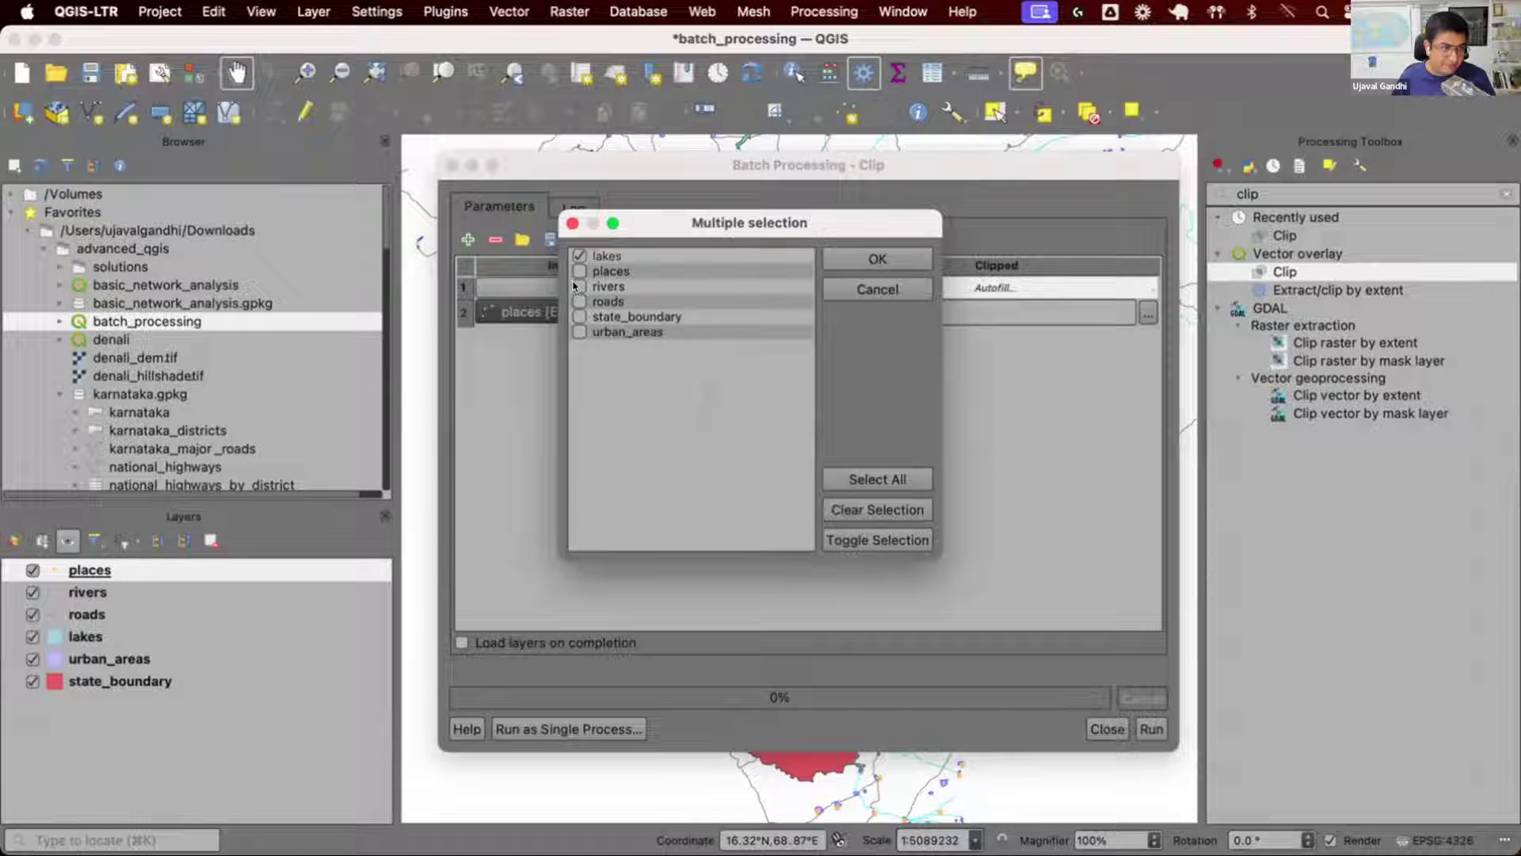
{"action": "left_click", "coordinate": [572, 301]}
{"action": "left_click", "coordinate": [574, 331]}
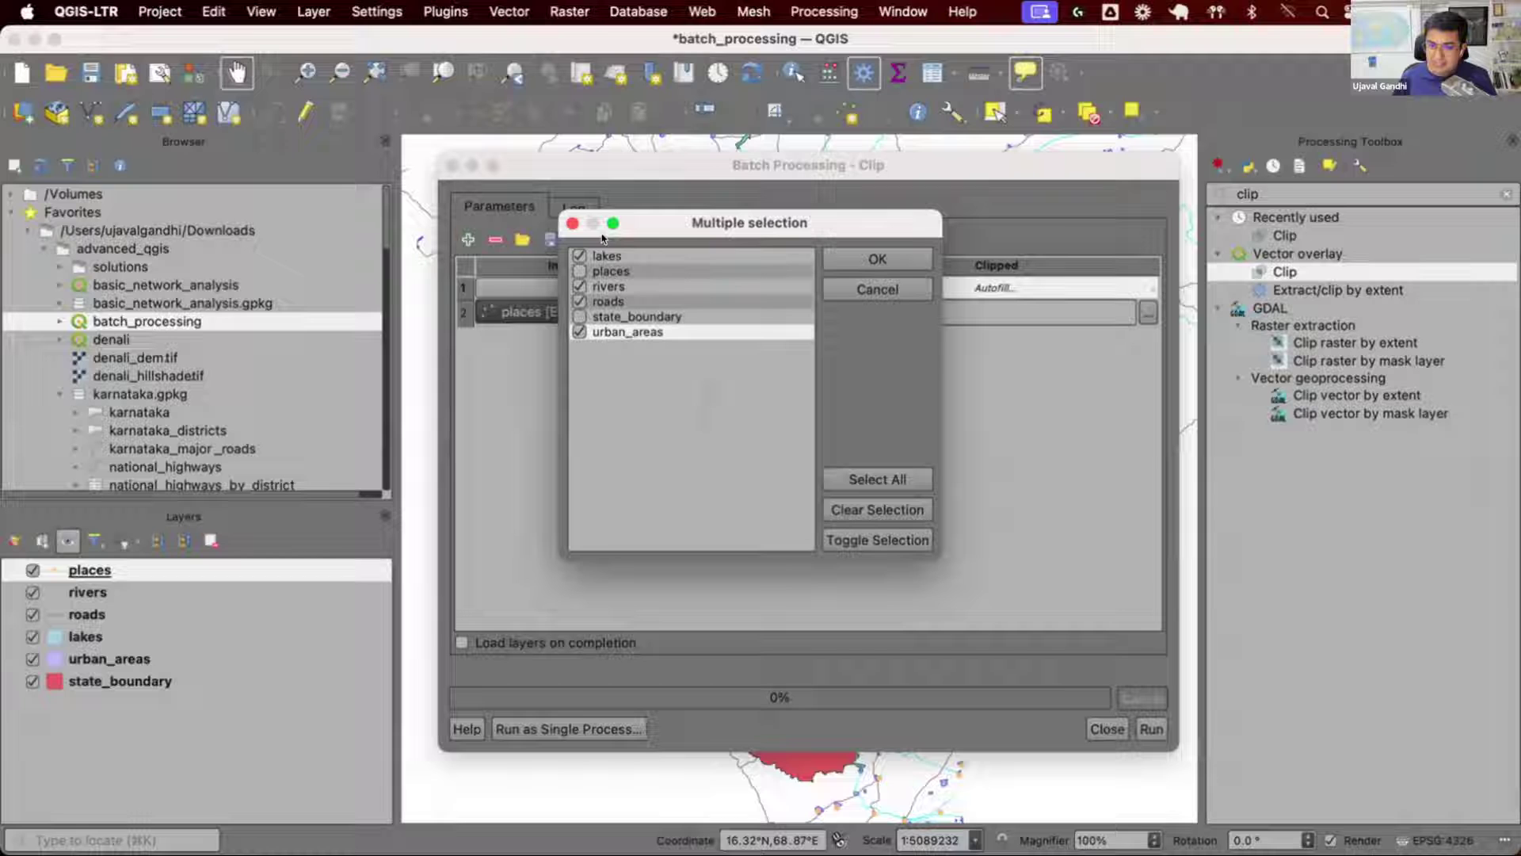
{"action": "left_click", "coordinate": [867, 260]}
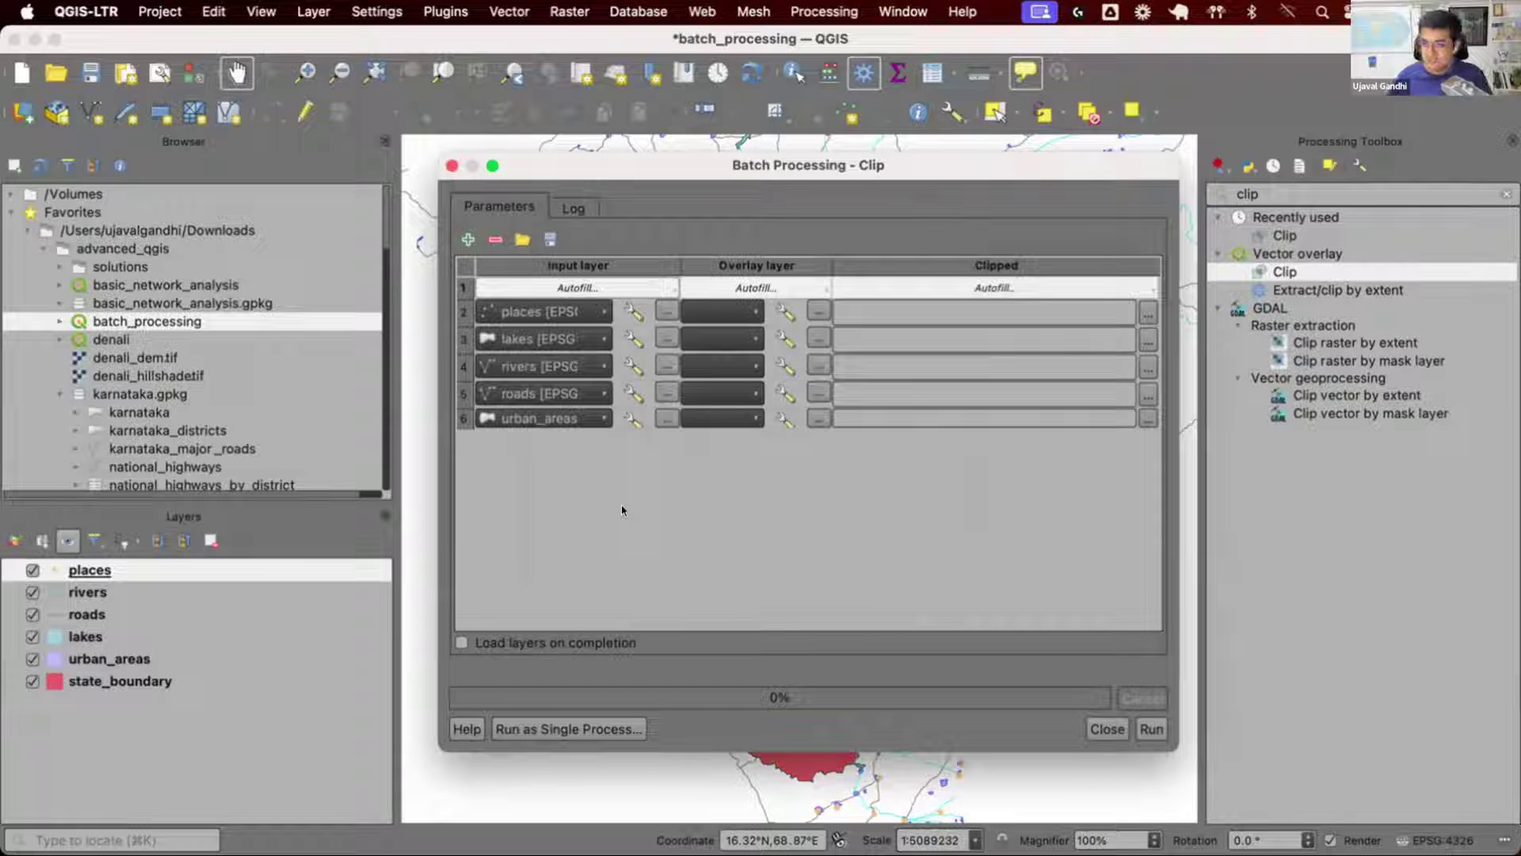
Set state_boundary as the overlay layer and fill it down to all five rows.
{"action": "left_click", "coordinate": [734, 316]}
{"action": "left_click", "coordinate": [735, 333]}
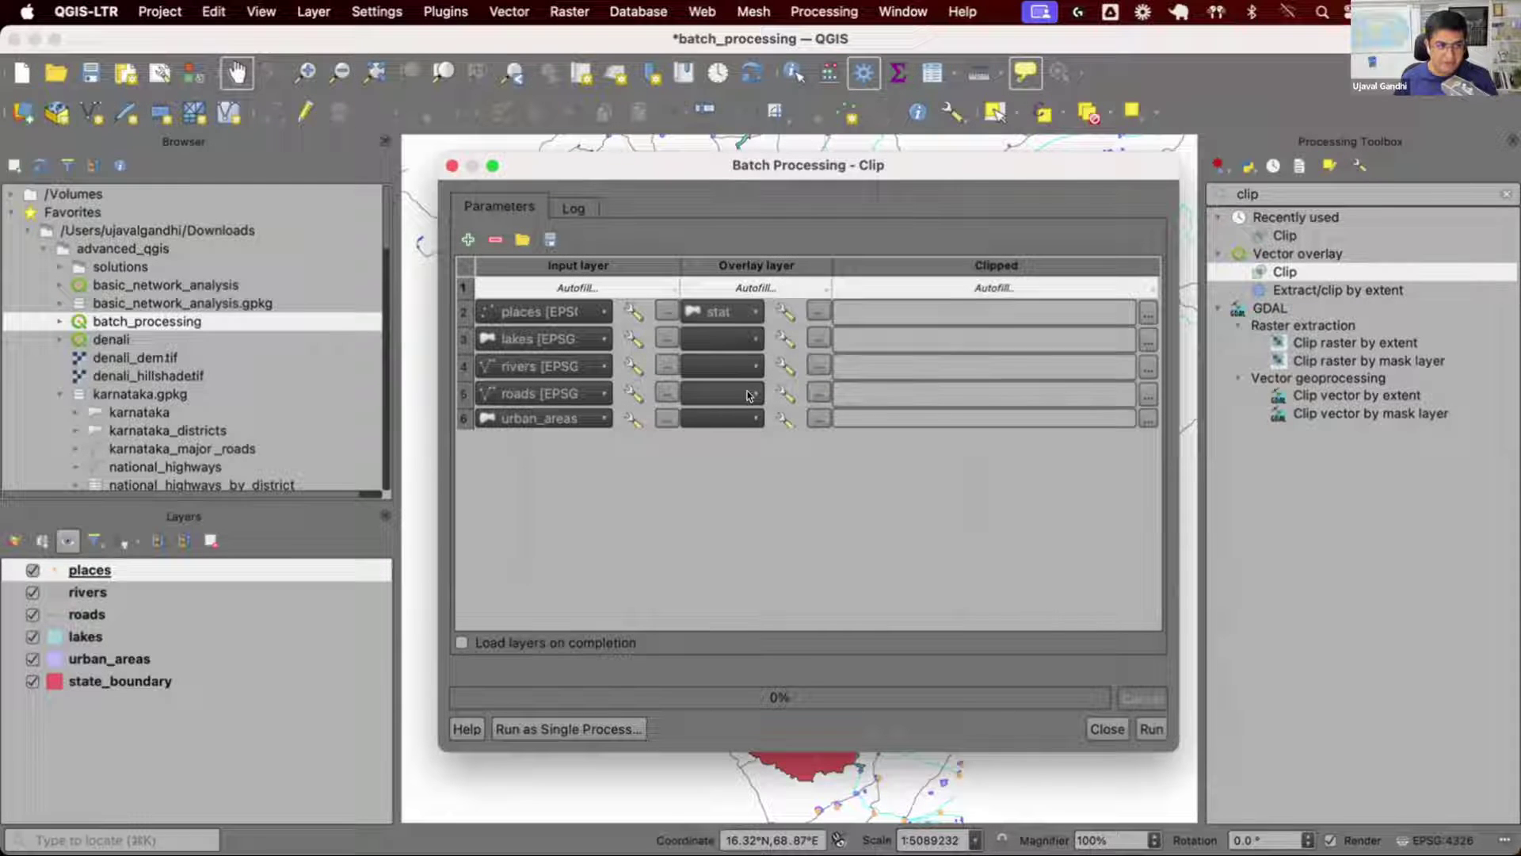
{"action": "double_click", "coordinate": [832, 264]}
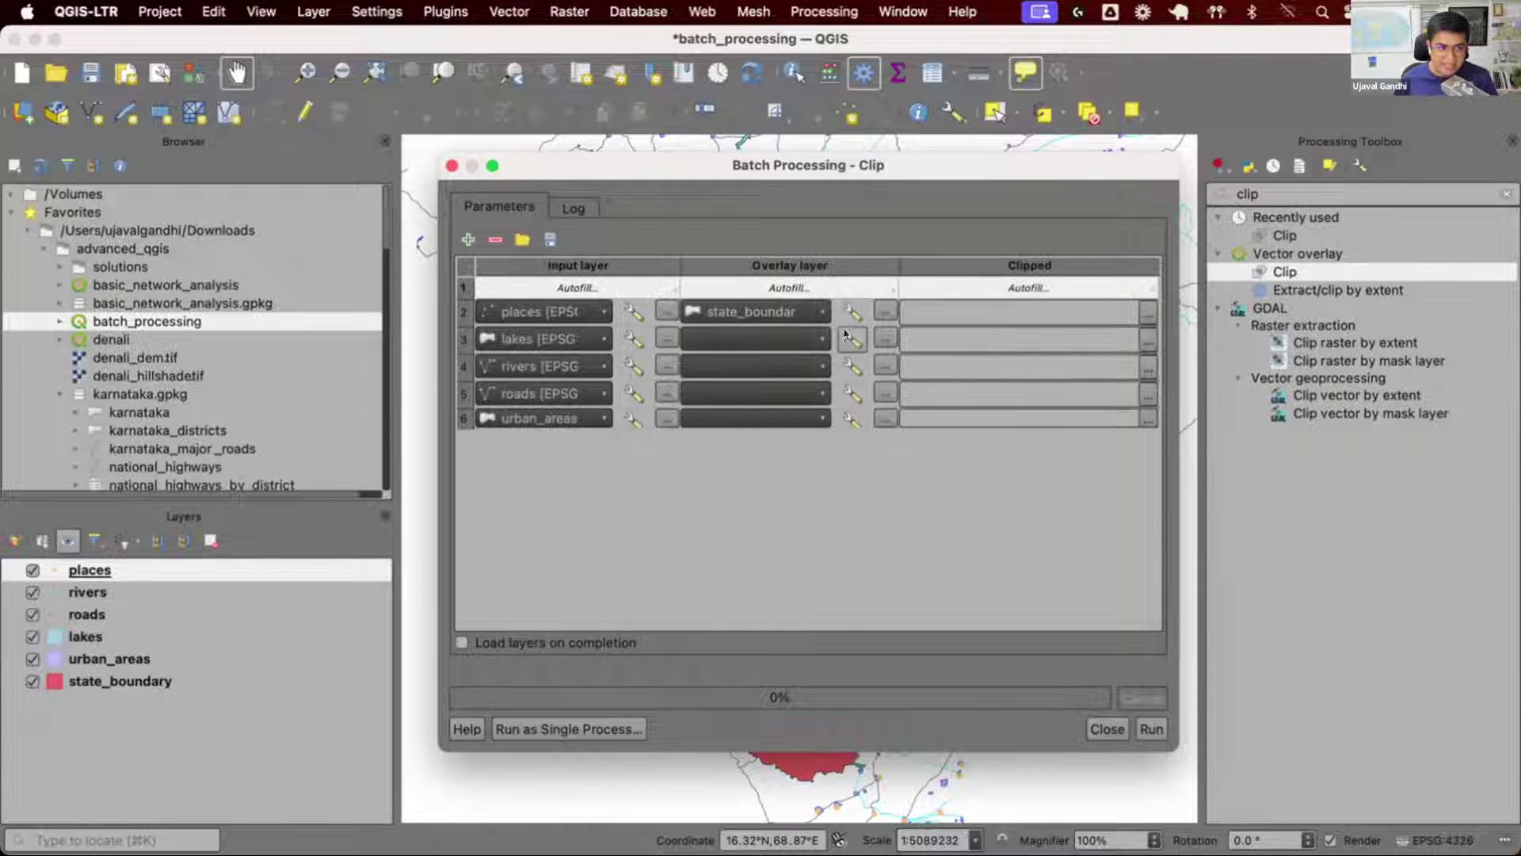
{"action": "left_click", "coordinate": [881, 285]}
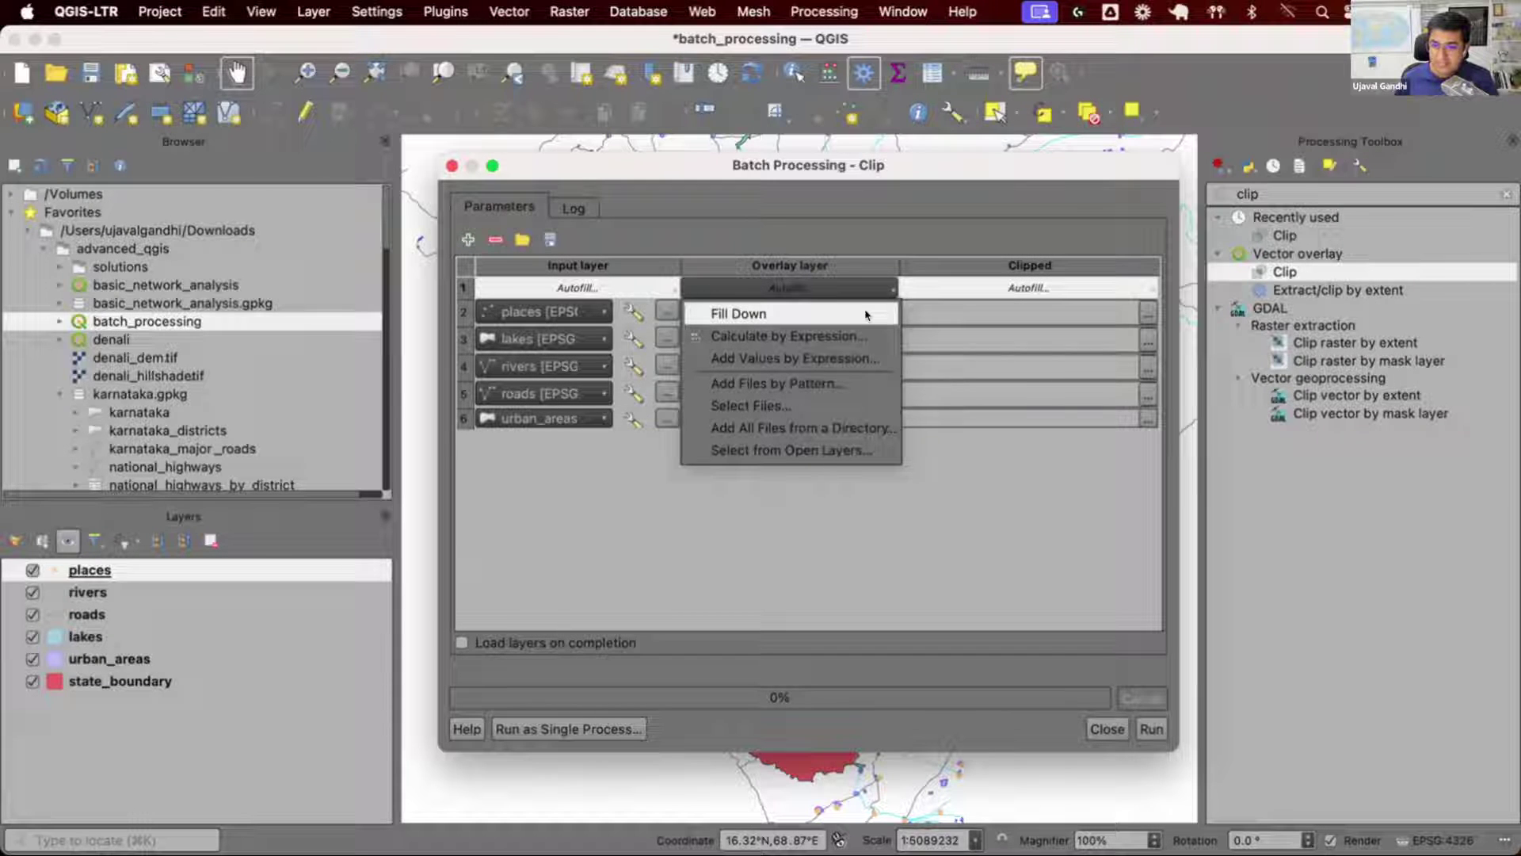
{"action": "left_click", "coordinate": [866, 315]}
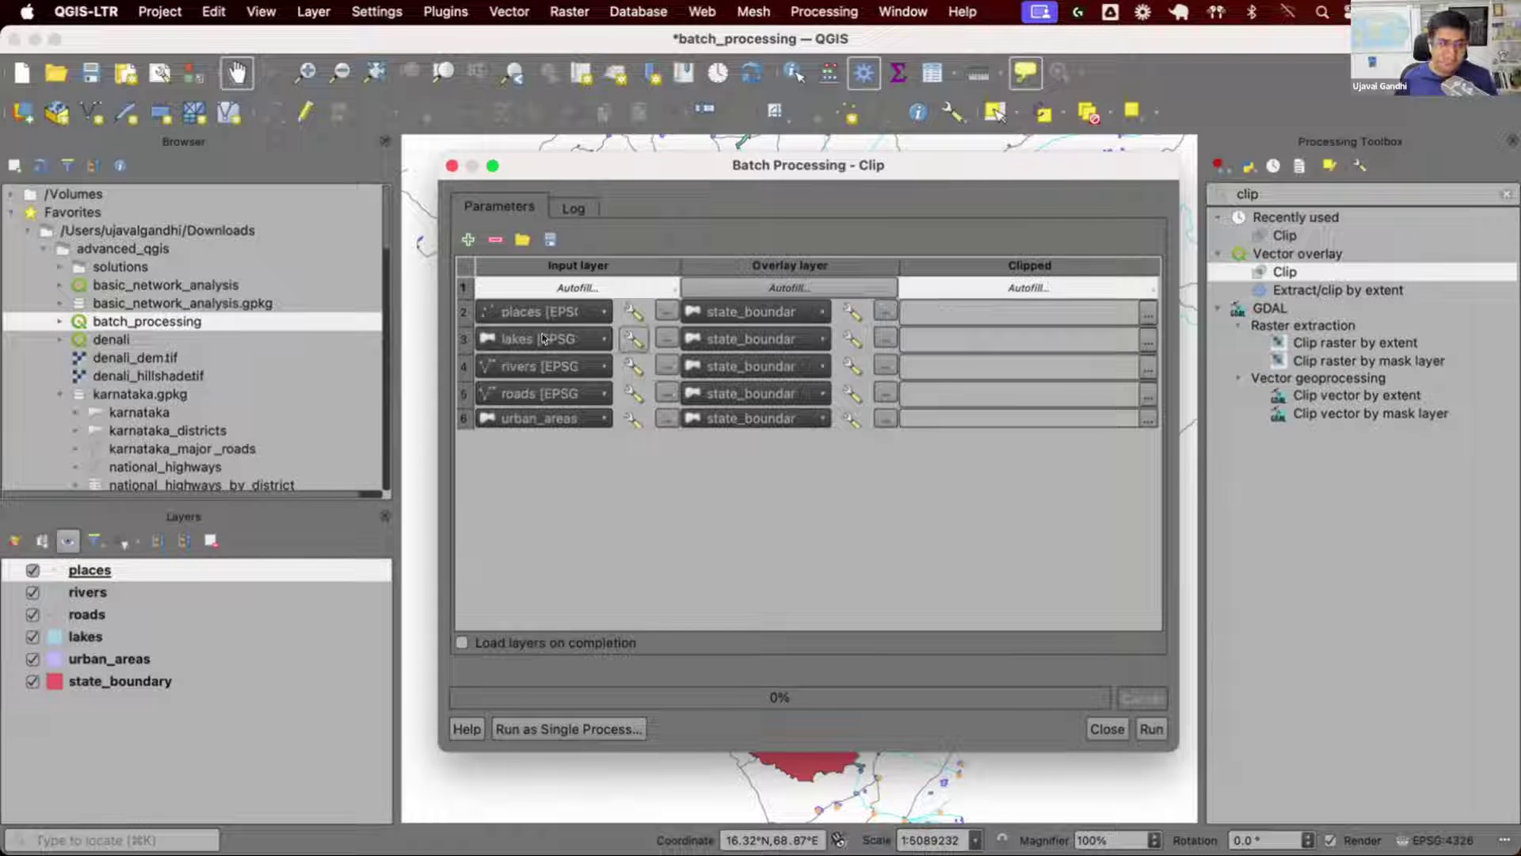
{"action": "left_click", "coordinate": [928, 333]}
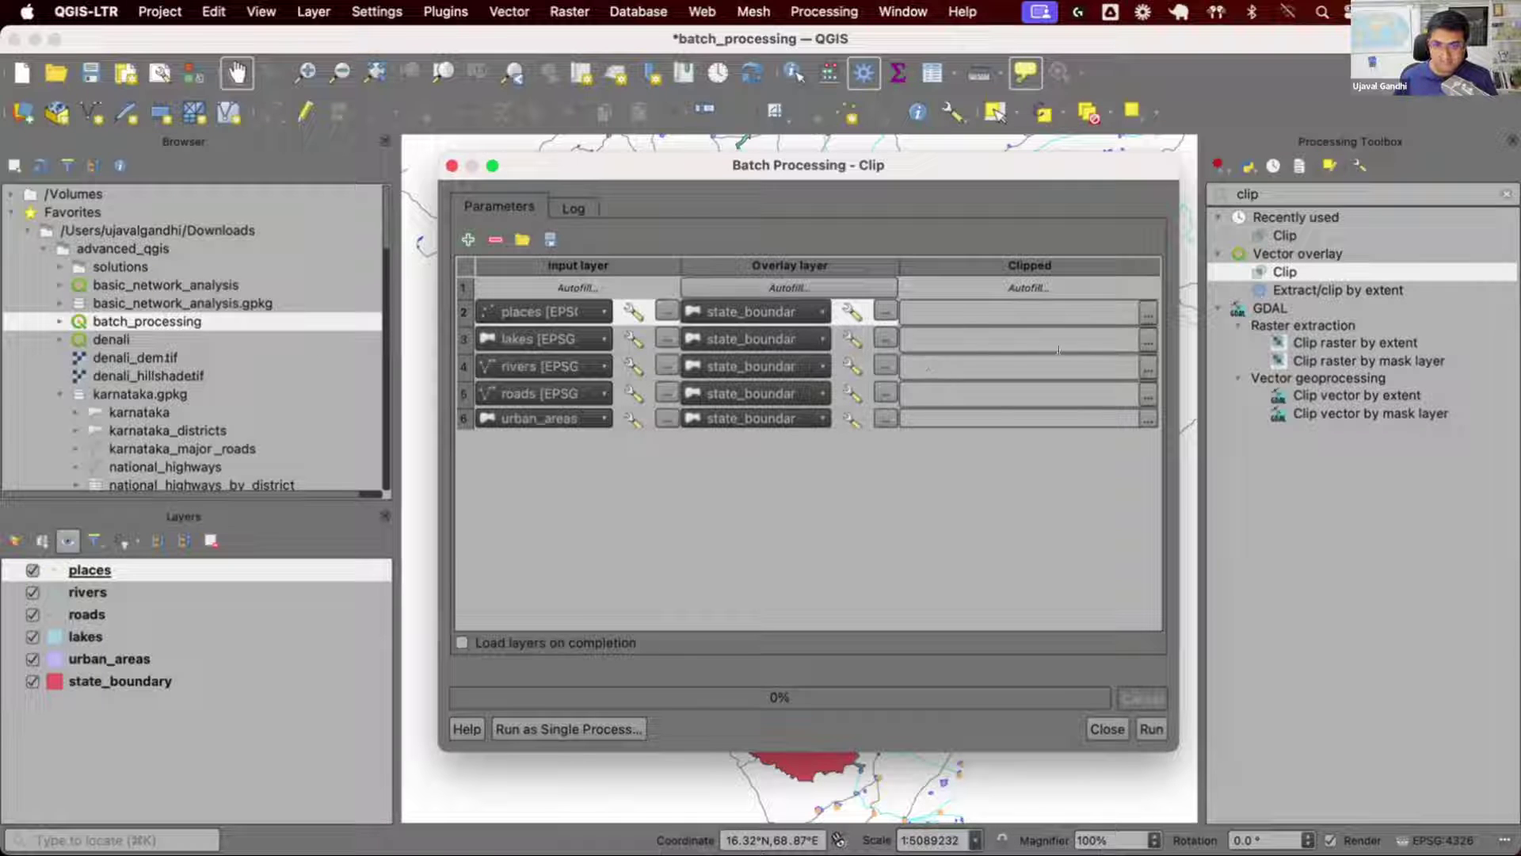
Save the first clipped output as clipped_ in the advanced_qgis folder.
{"action": "left_click", "coordinate": [1142, 317]}
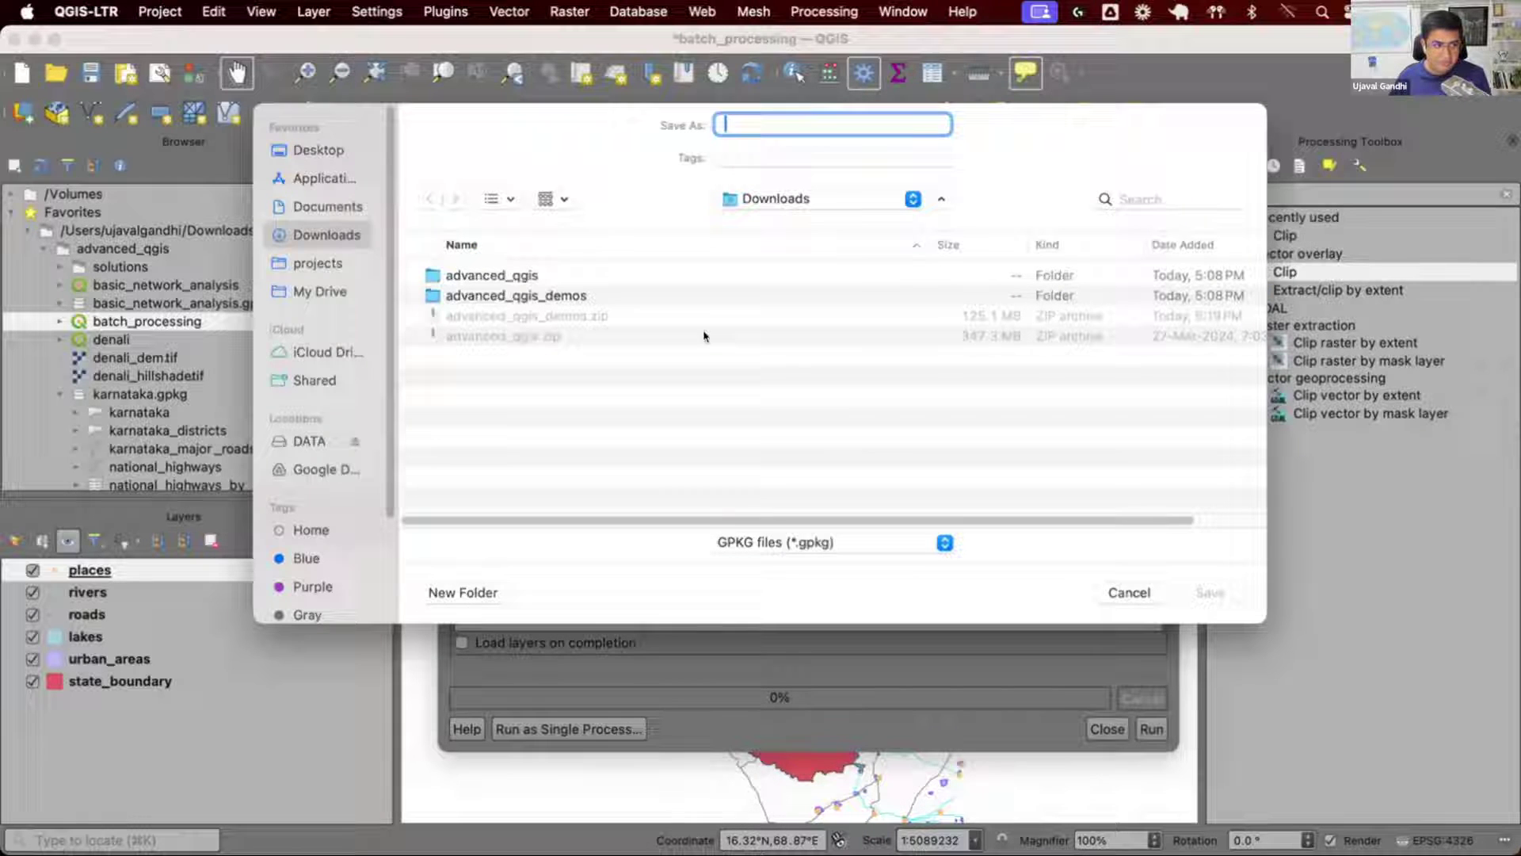
{"action": "left_click", "coordinate": [608, 272]}
{"action": "double_click", "coordinate": [608, 271]}
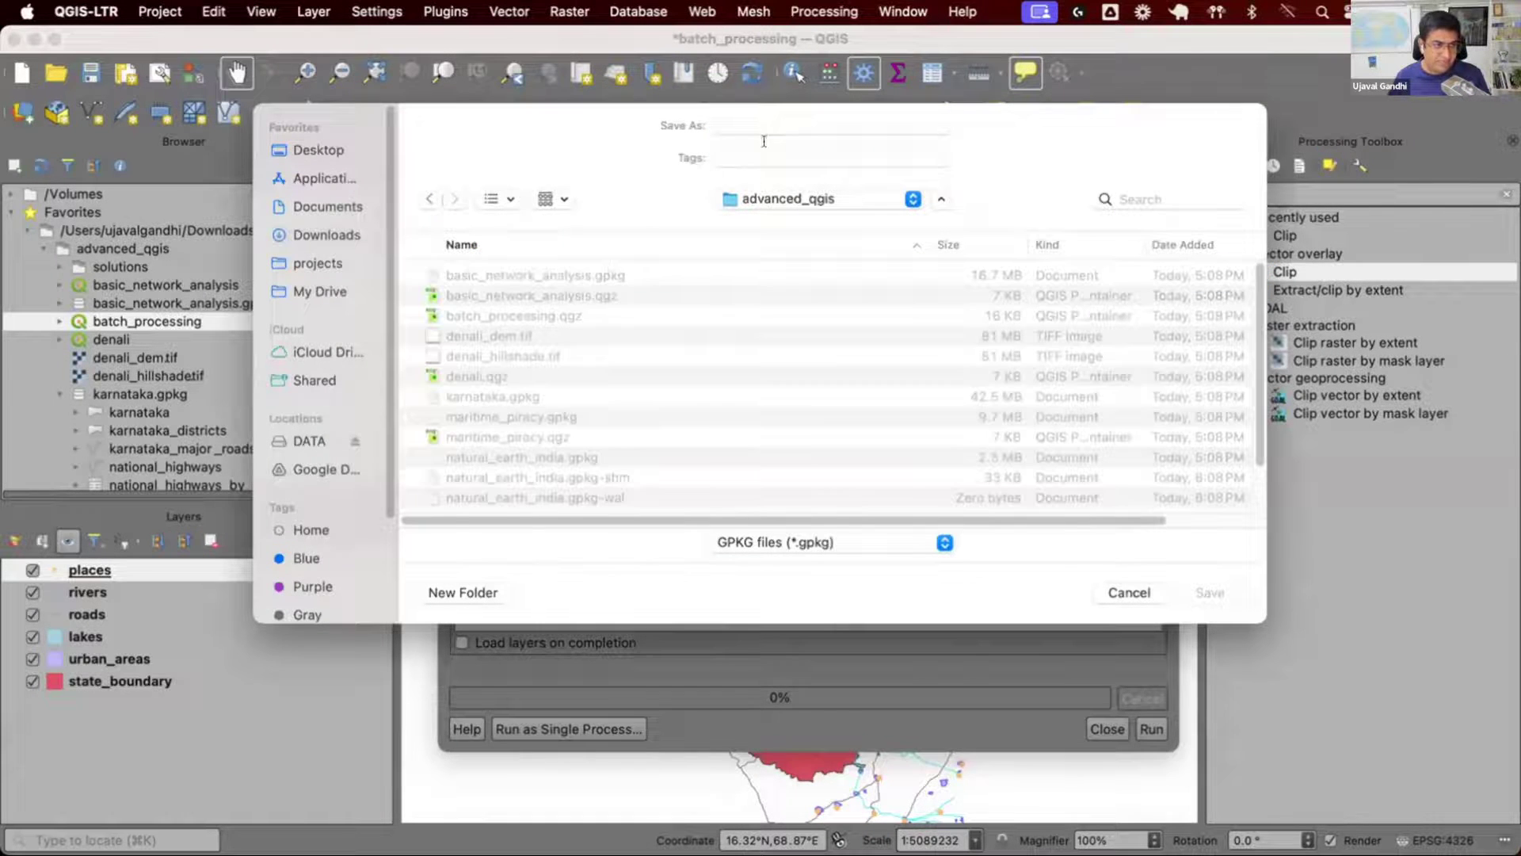
{"action": "left_click", "coordinate": [770, 111]}
{"action": "type", "text": "cl"}
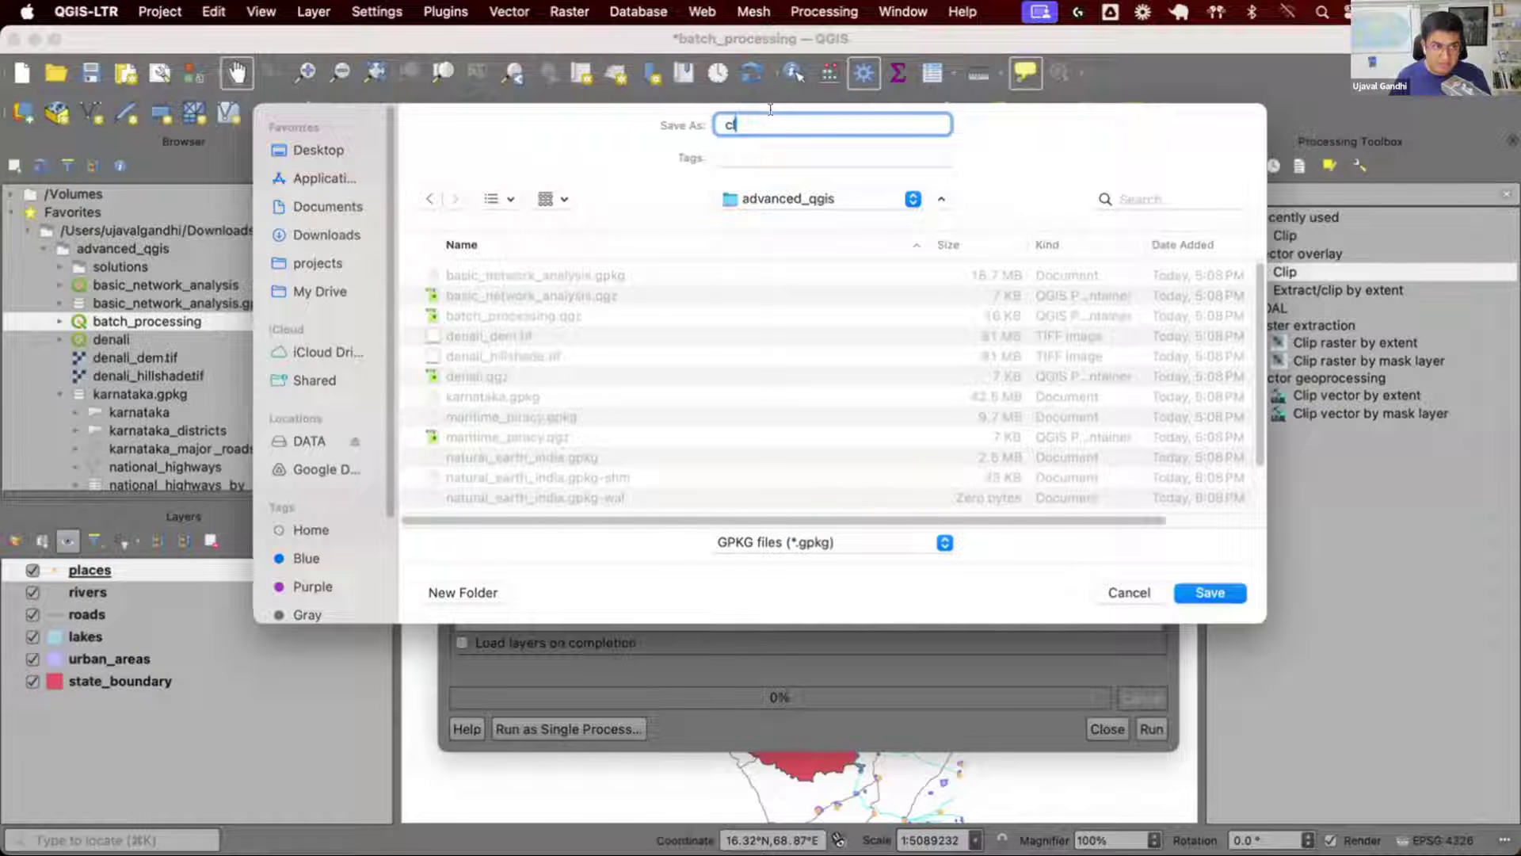
{"action": "type", "text": "ipped_"}
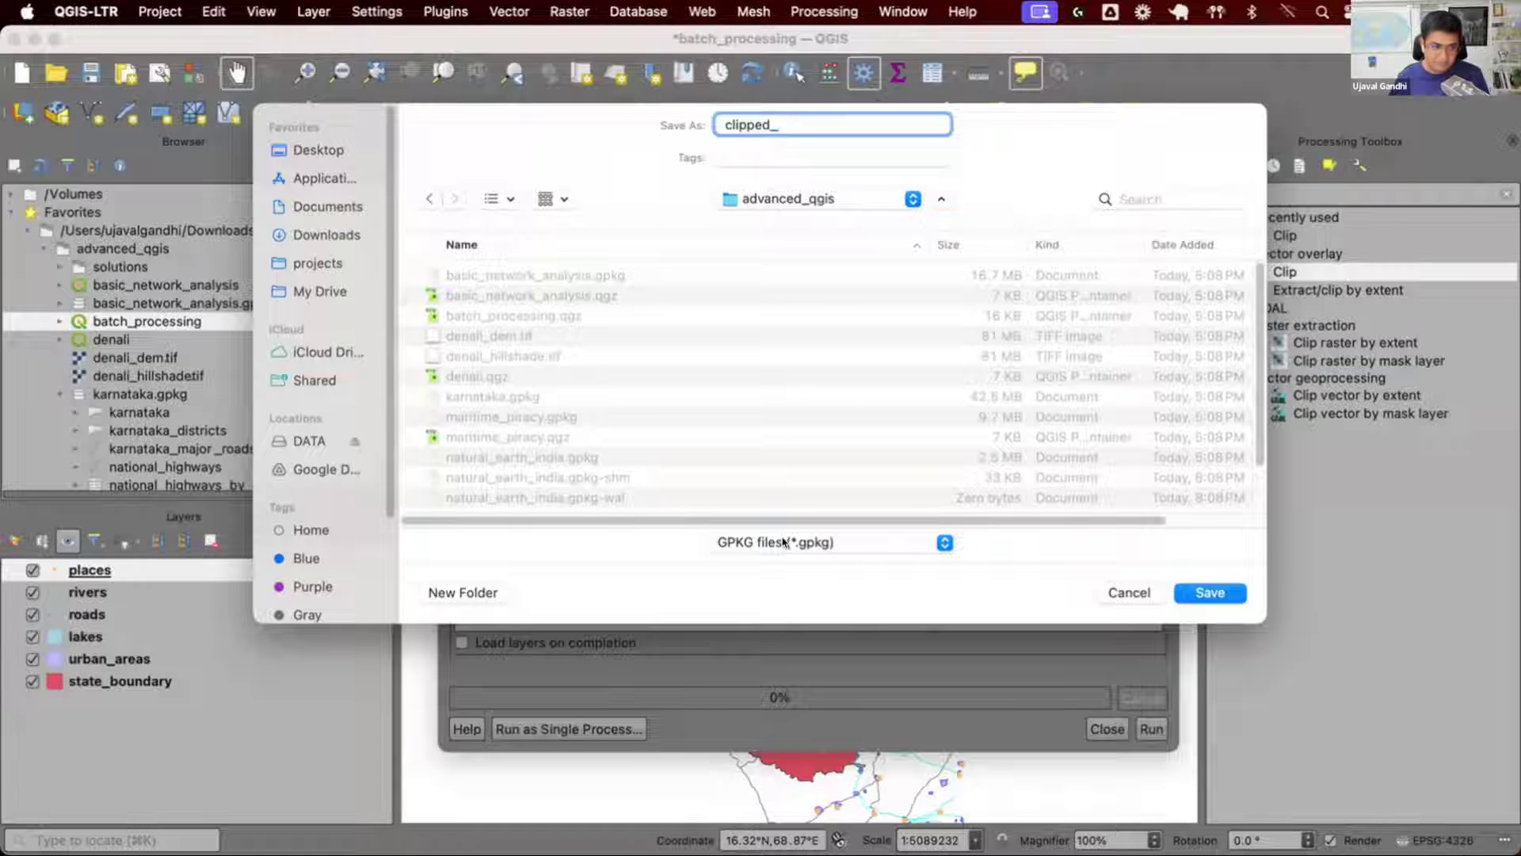
{"action": "left_click", "coordinate": [1180, 588]}
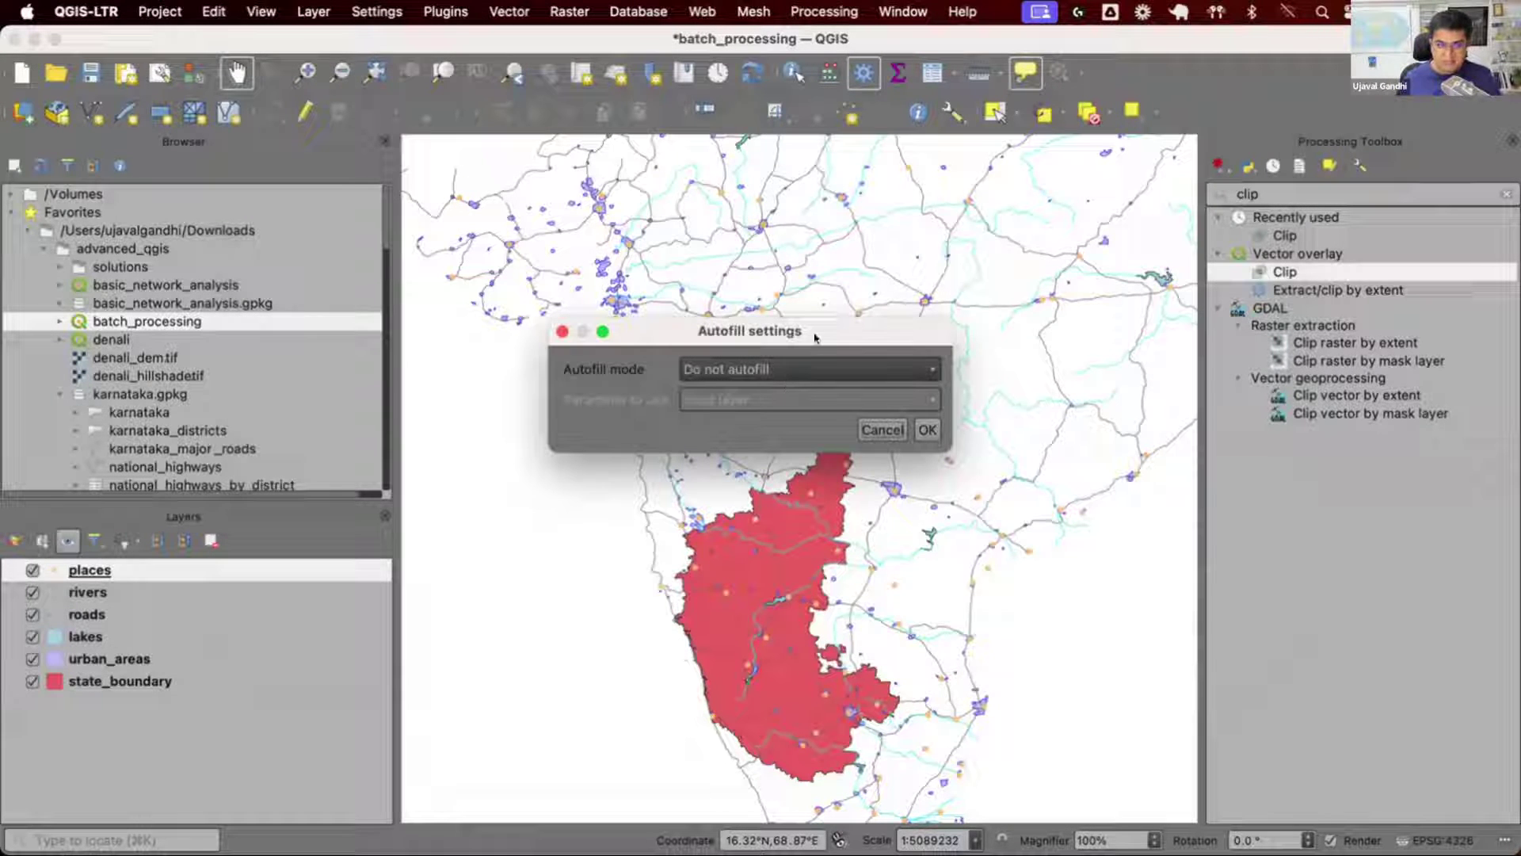
Autofill the output paths with parameter values based on the Input layer name.
{"action": "left_click", "coordinate": [831, 368]}
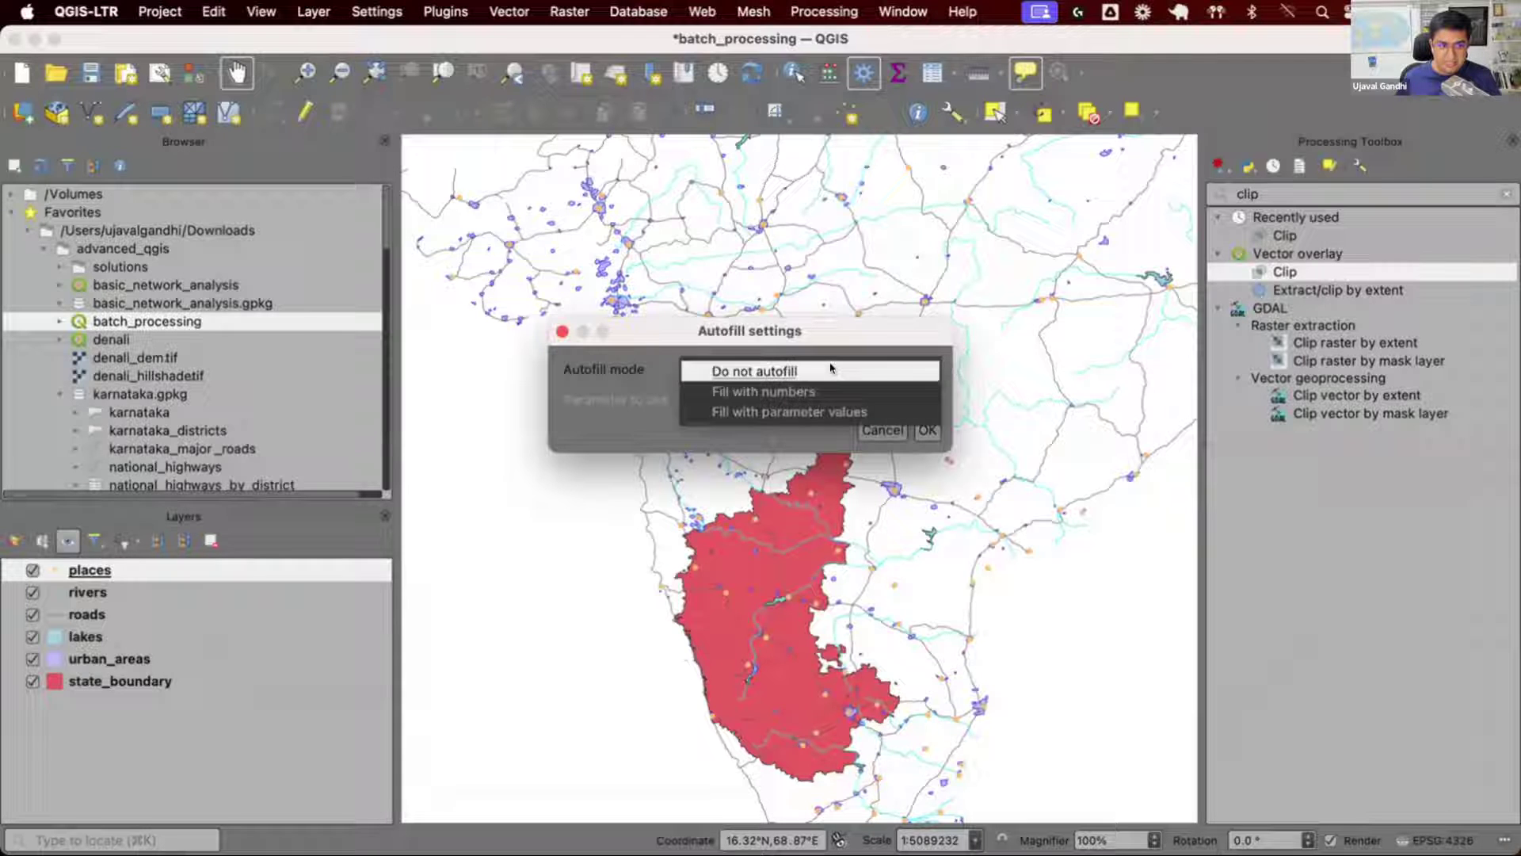
{"action": "left_click", "coordinate": [832, 408]}
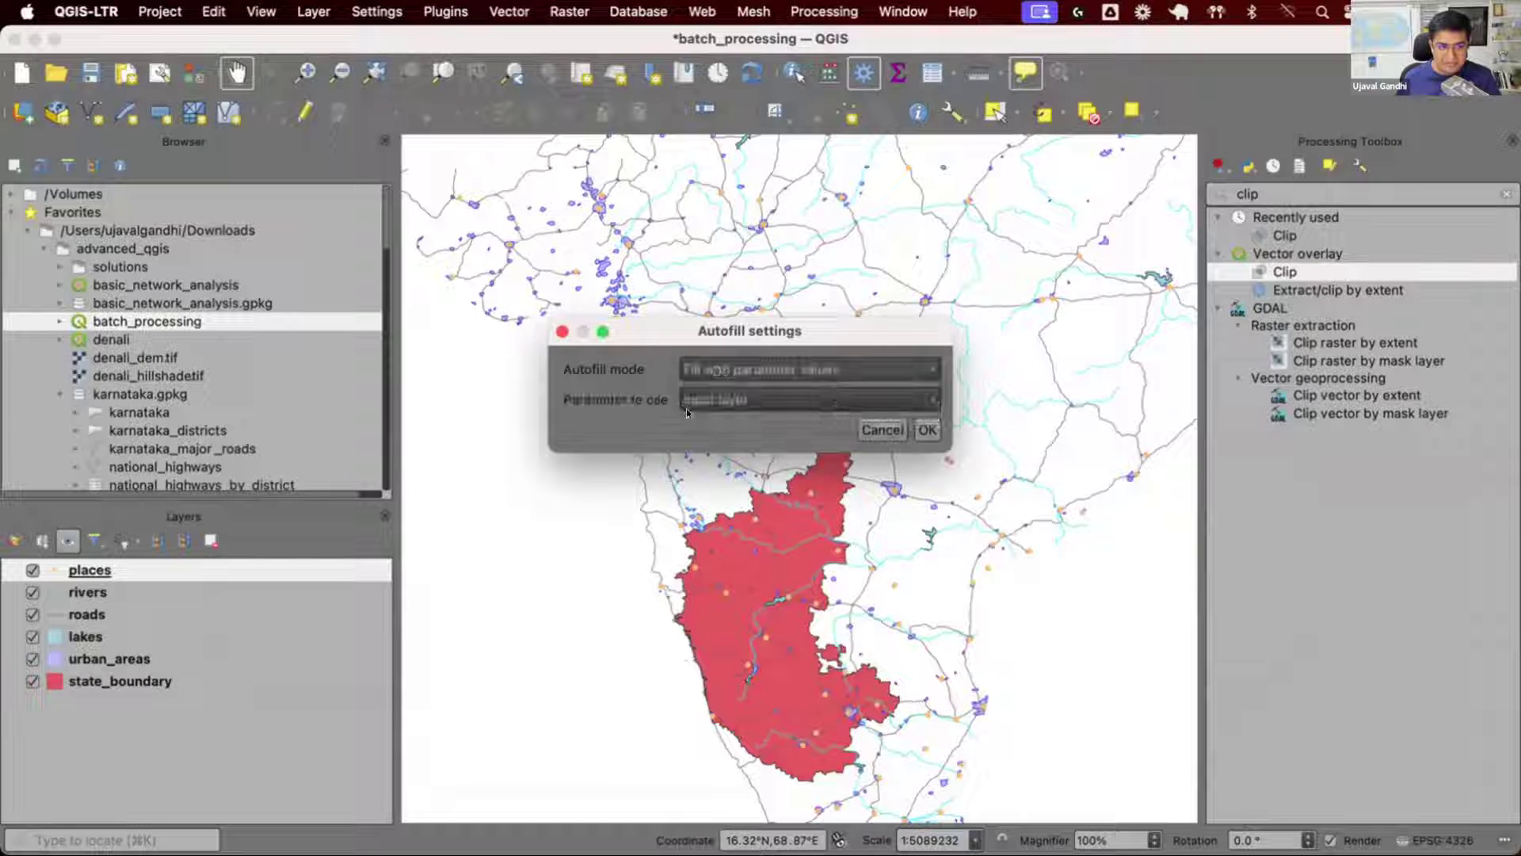
{"action": "left_click", "coordinate": [723, 401]}
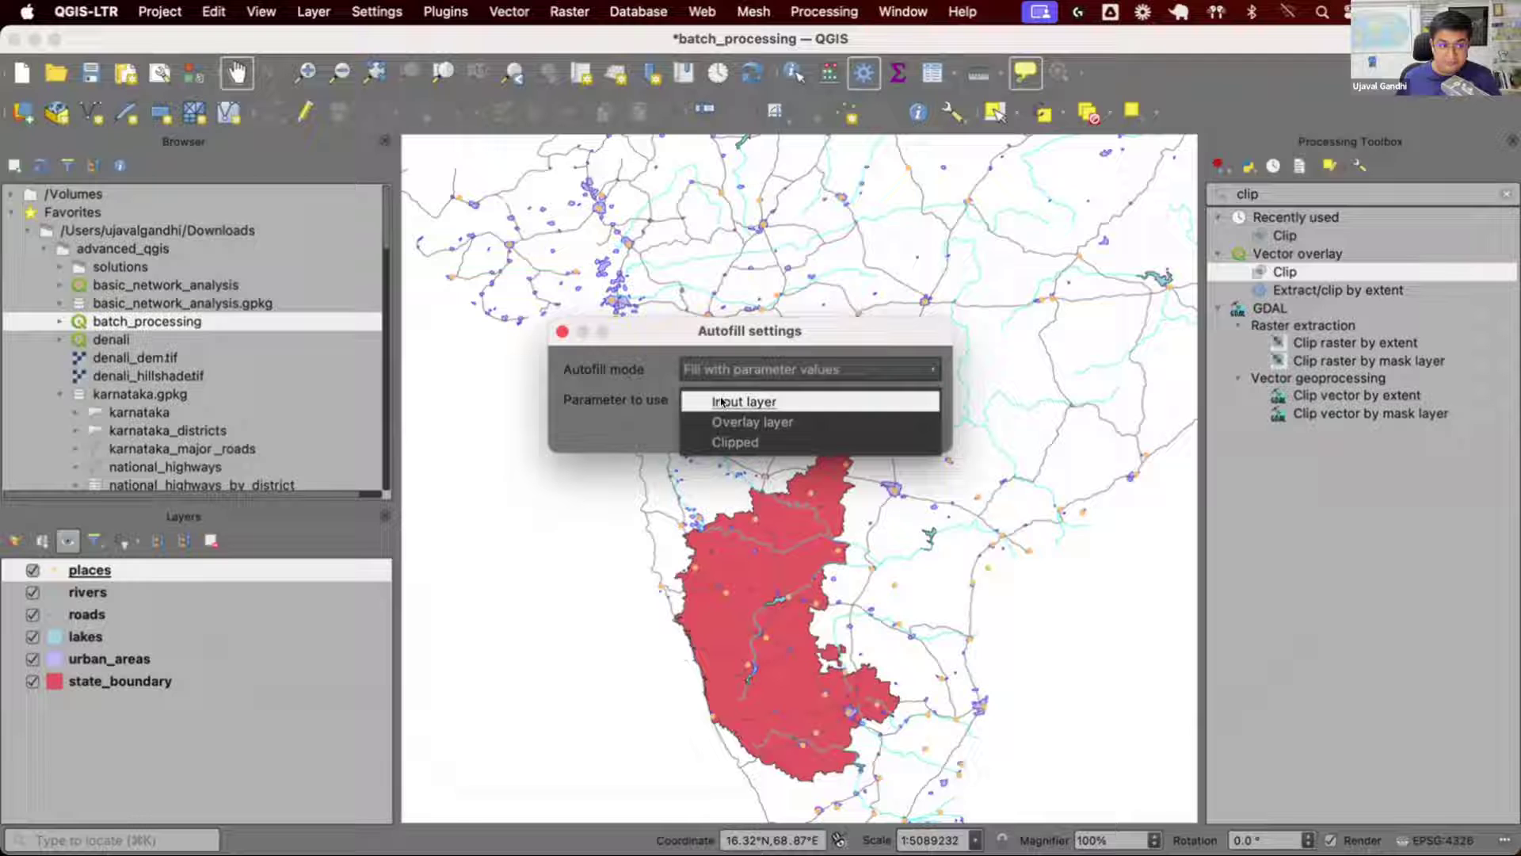
{"action": "left_click", "coordinate": [722, 400]}
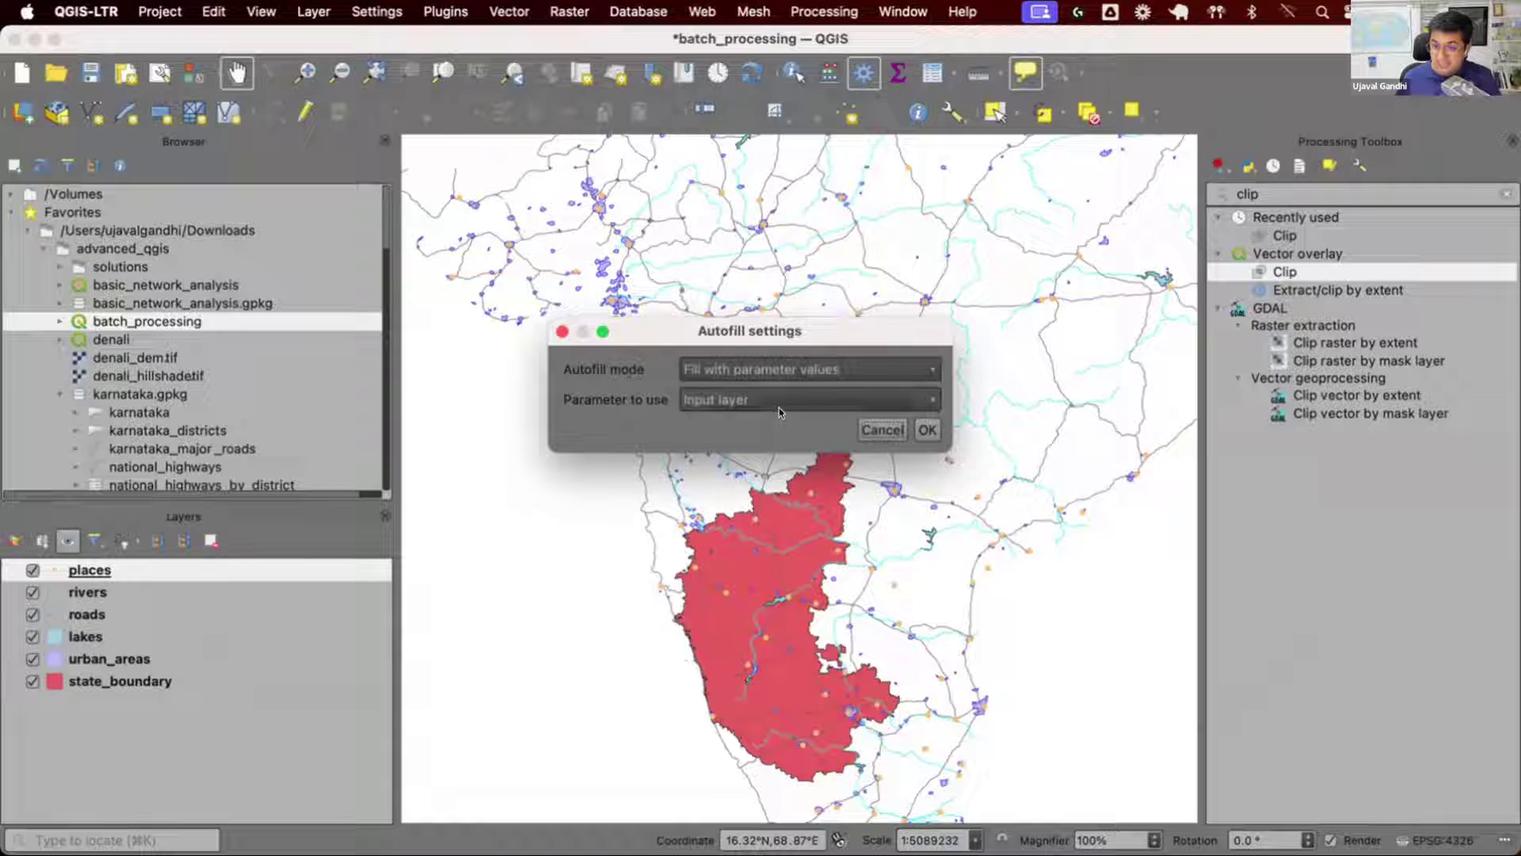
{"action": "left_click", "coordinate": [914, 415]}
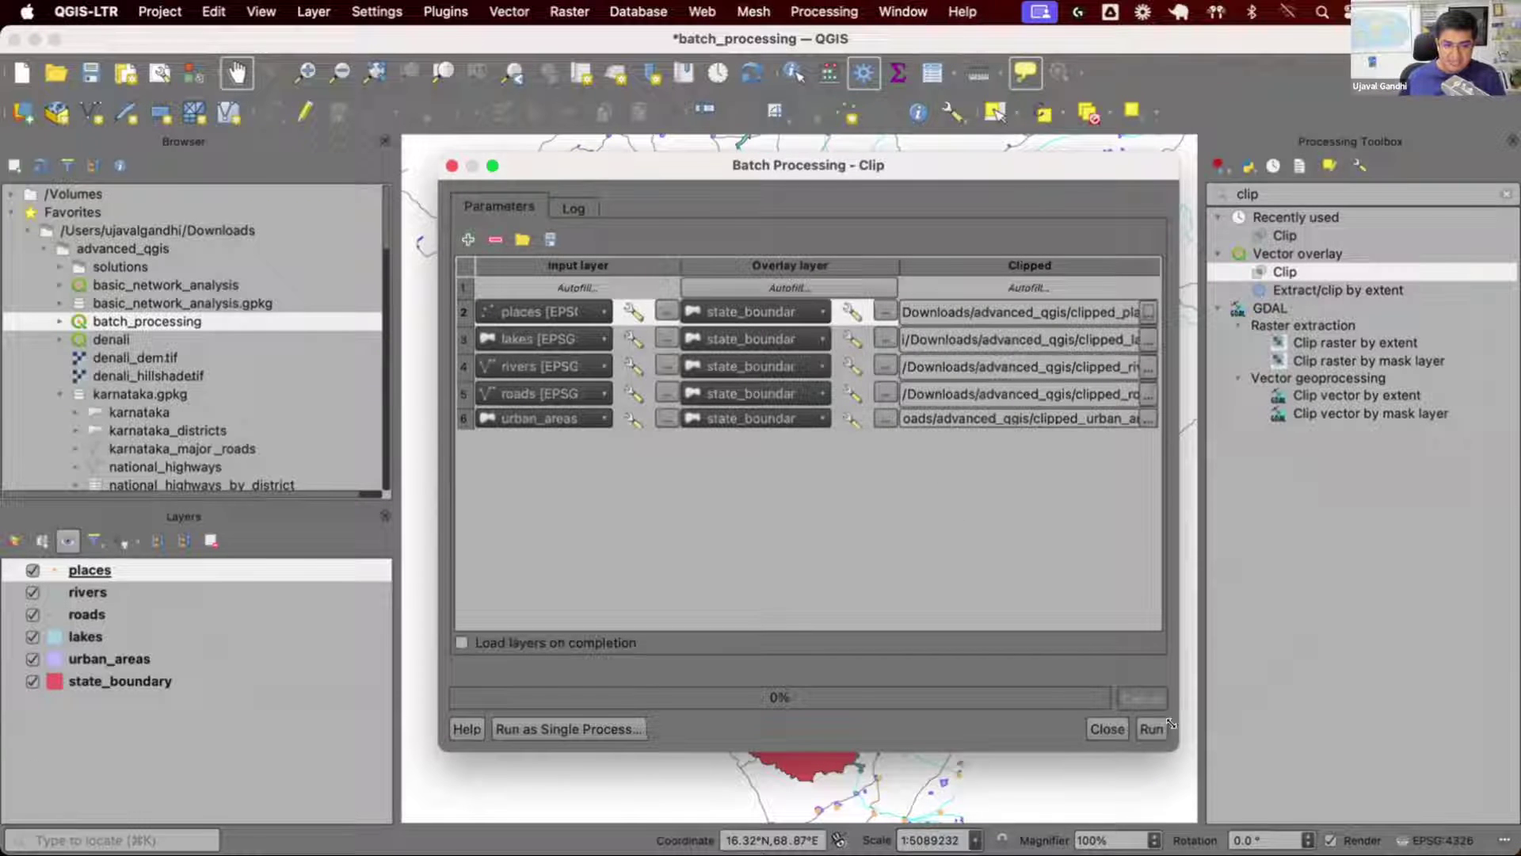
Enlarge the batch dialog, enable Load layers on completion, and run all five clips.
{"action": "left_click_drag", "start_coordinate": [1205, 735], "coordinate": [1385, 745]}
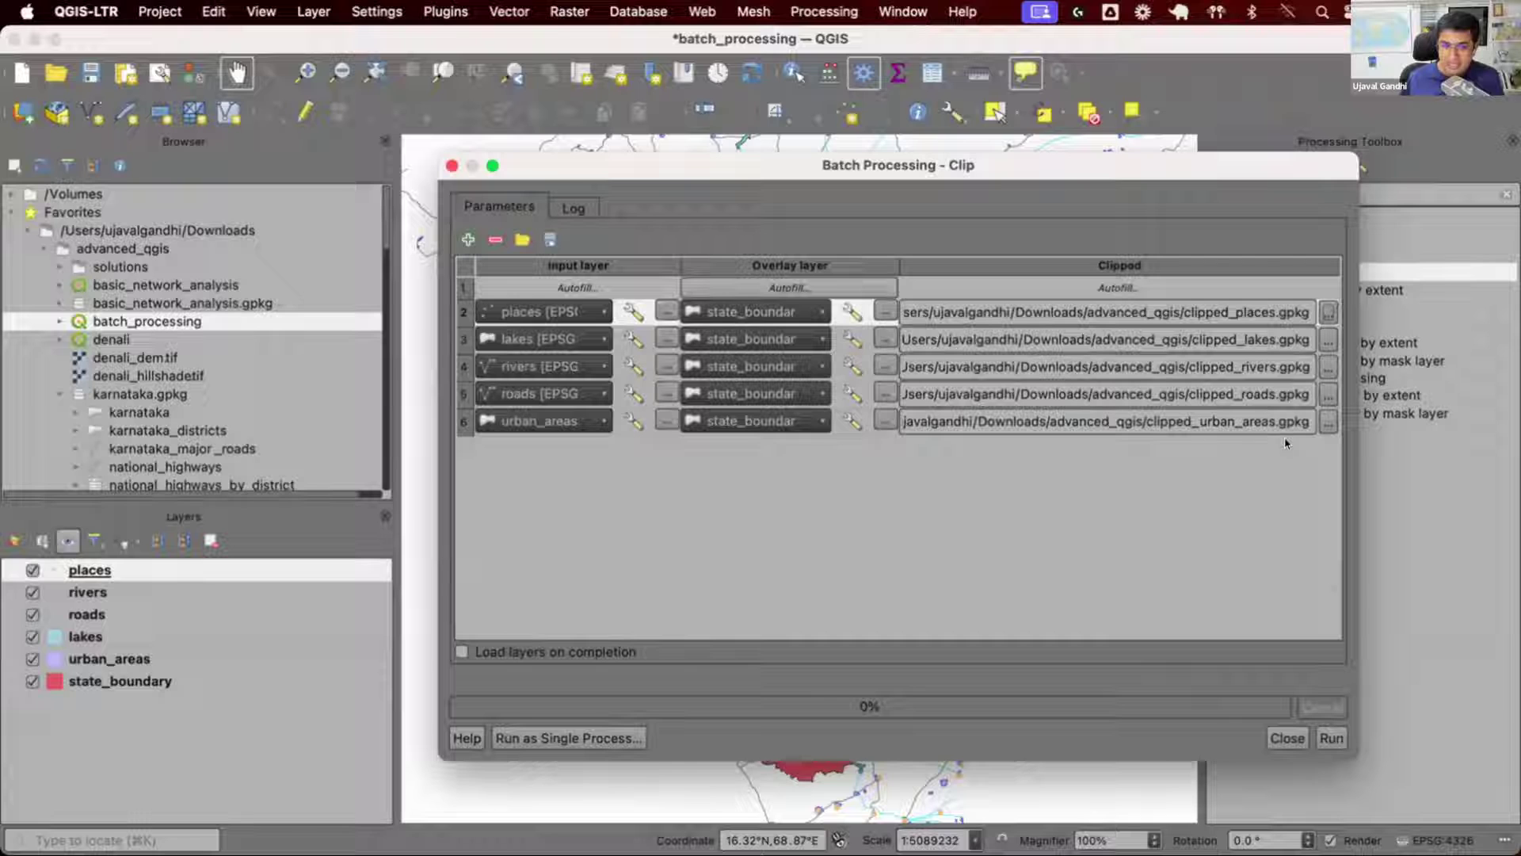
{"action": "left_click", "coordinate": [475, 642]}
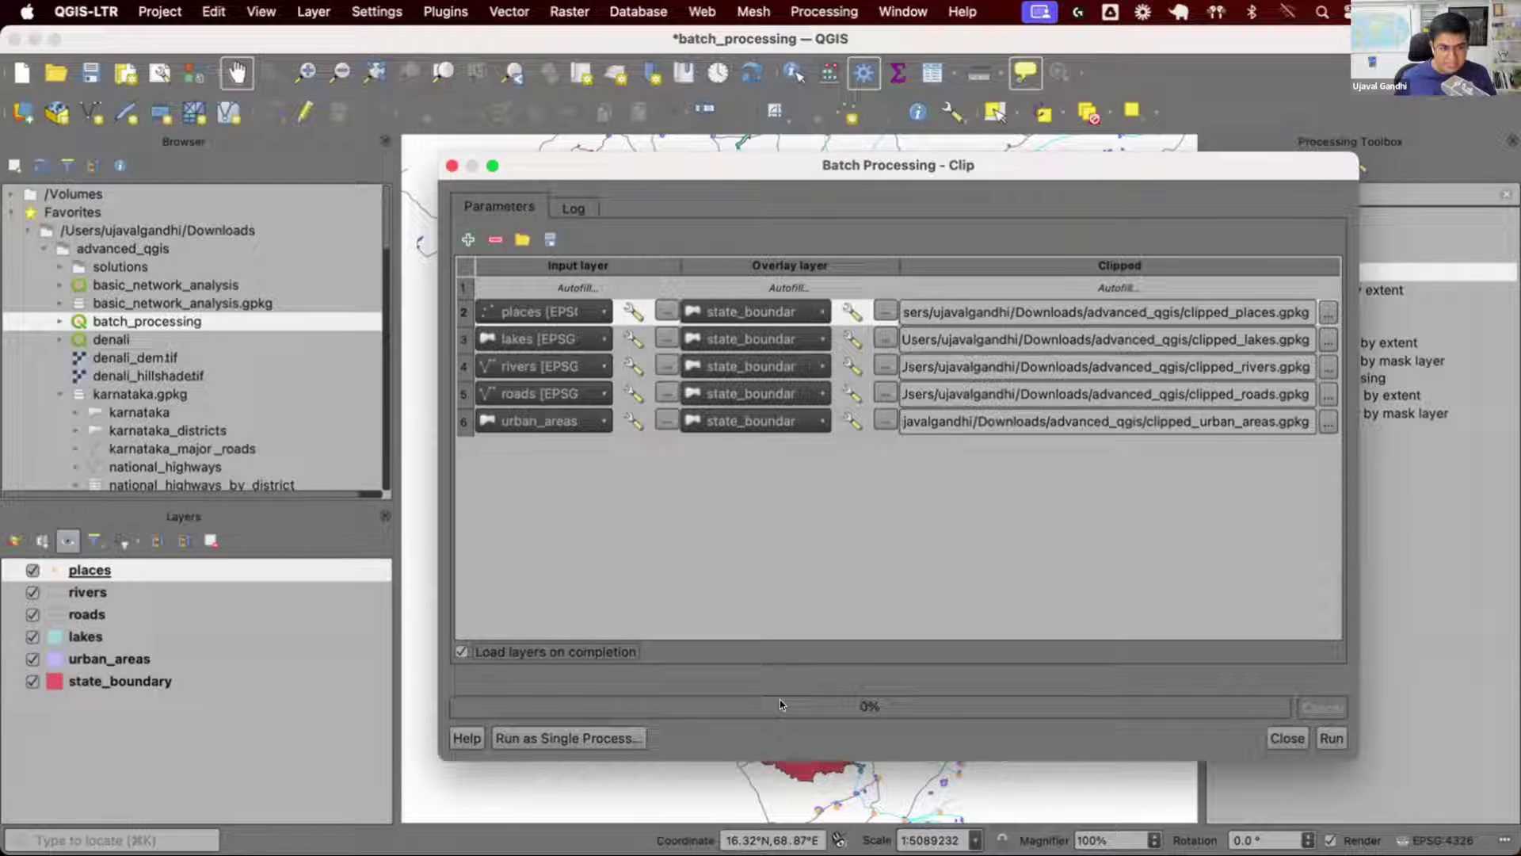
{"action": "left_click", "coordinate": [1330, 736]}
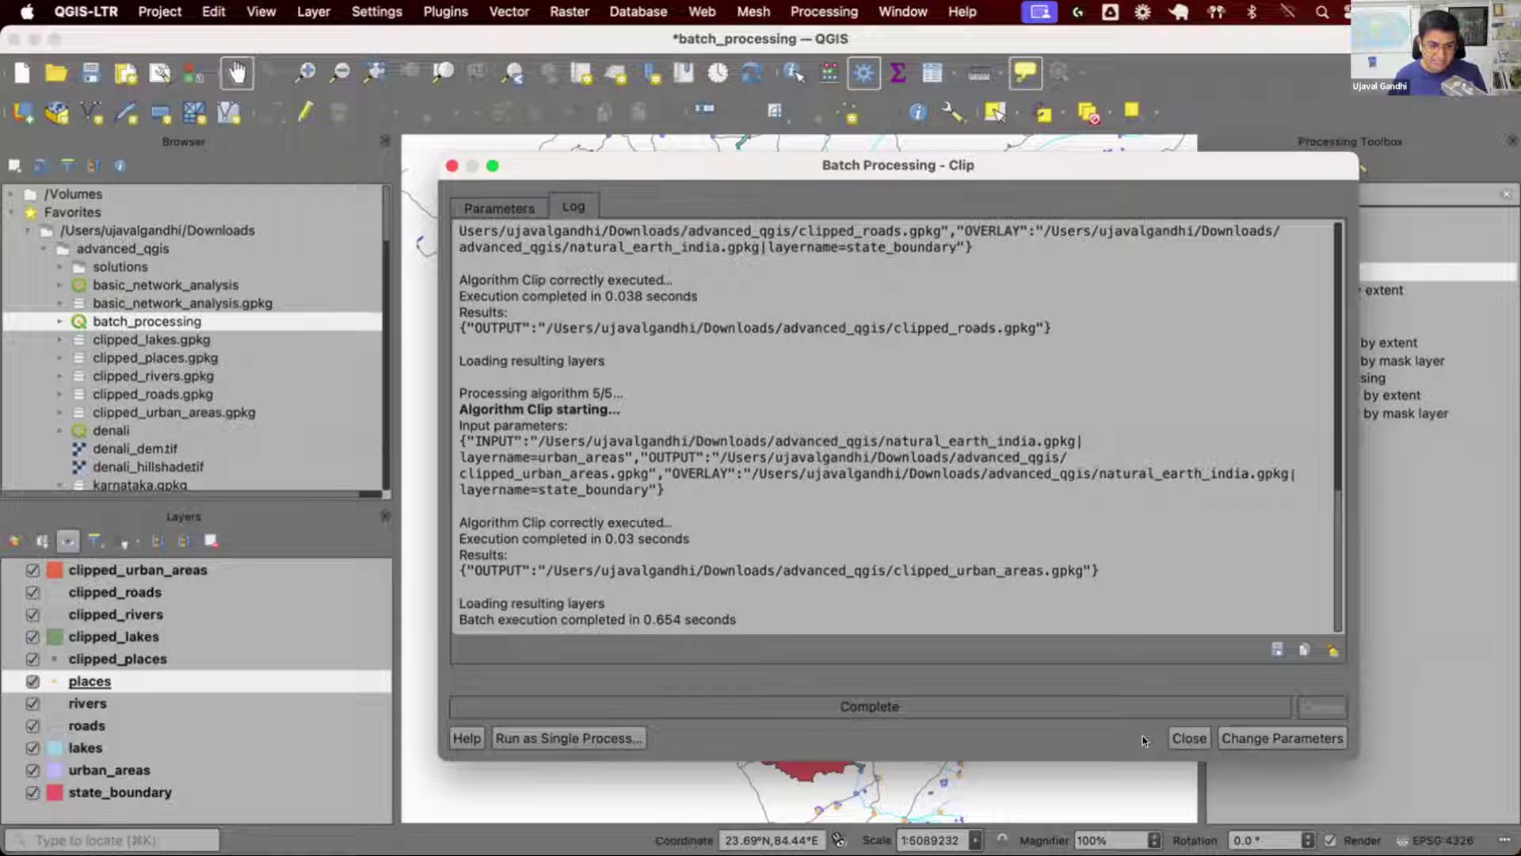
Close Batch Processing and hide the original places, rivers, roads, lakes and urban_areas layers.
{"action": "left_click", "coordinate": [1176, 738]}
{"action": "left_click", "coordinate": [117, 658]}
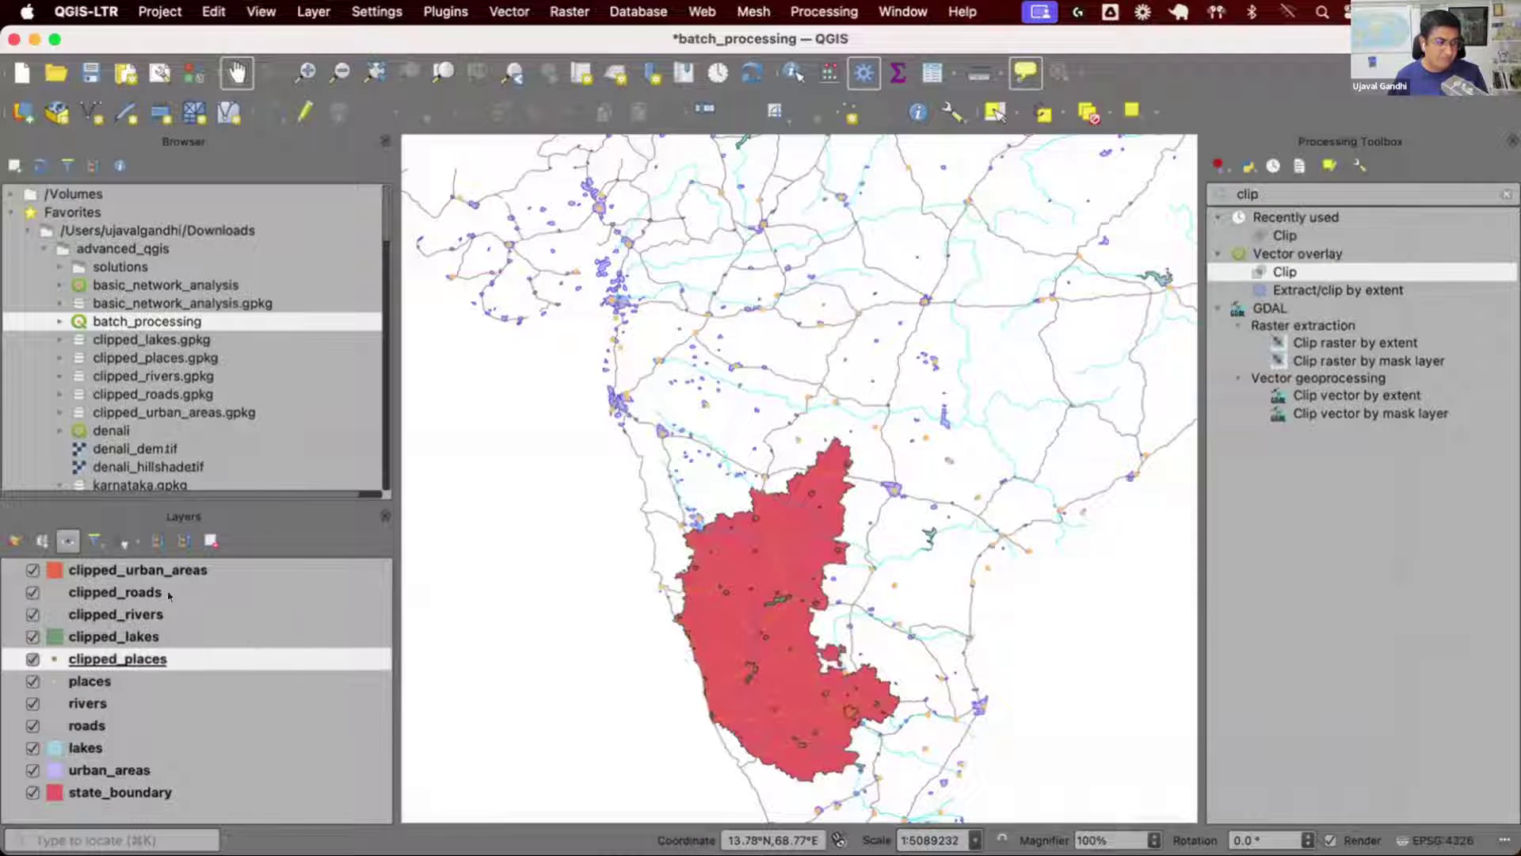
{"action": "left_click", "coordinate": [32, 680]}
{"action": "left_click", "coordinate": [31, 702]}
{"action": "left_click", "coordinate": [32, 725]}
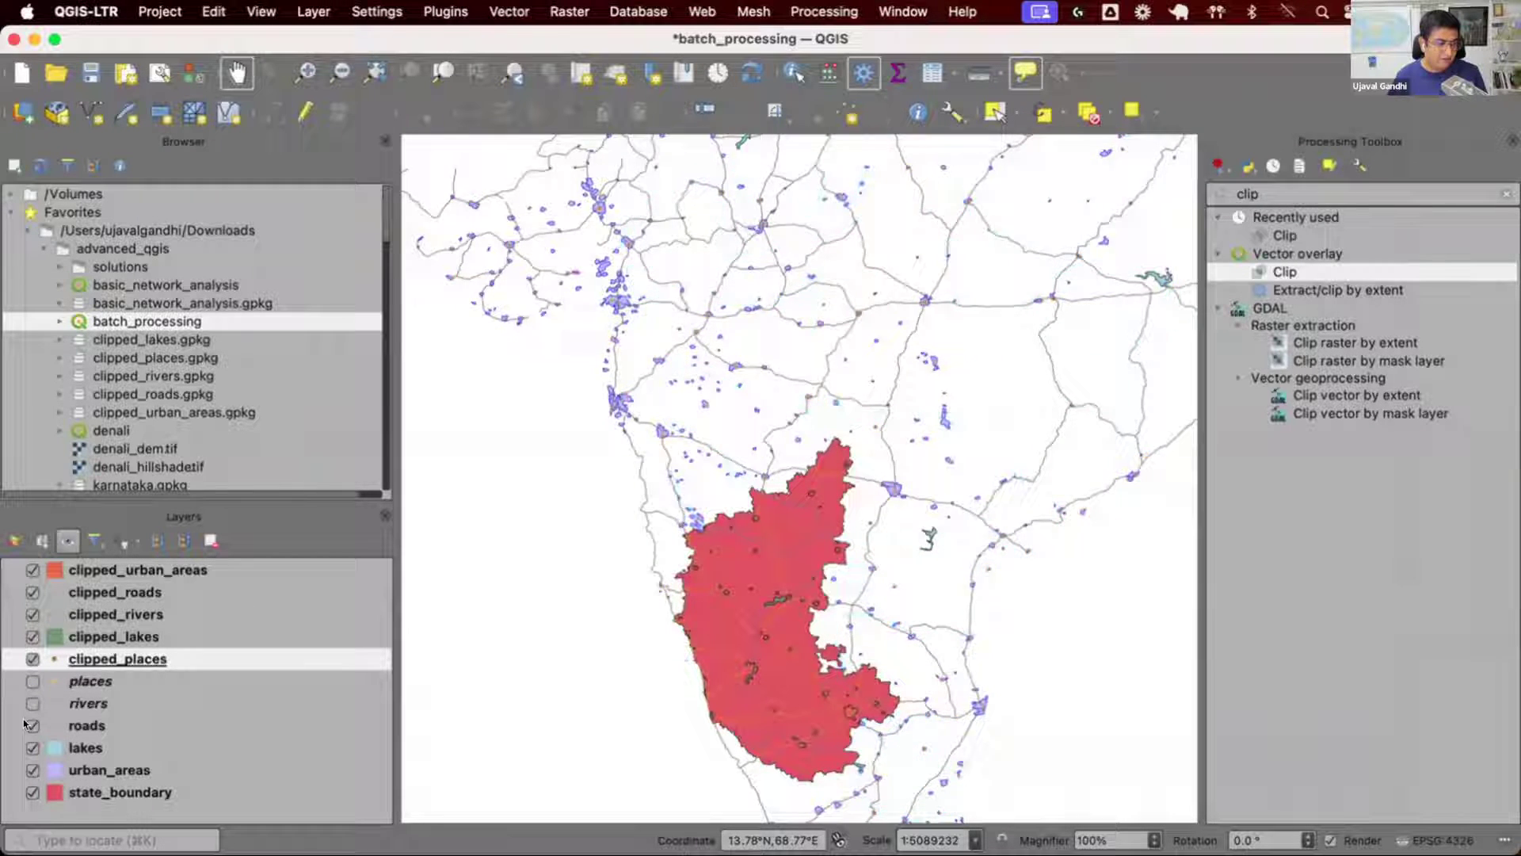
{"action": "left_click", "coordinate": [32, 747]}
{"action": "left_click", "coordinate": [30, 769]}
Keep state_boundary visible and pan and zoom the map in on Karnataka.
{"action": "left_click", "coordinate": [26, 778]}
{"action": "left_click", "coordinate": [27, 784]}
{"action": "left_click", "coordinate": [28, 784]}
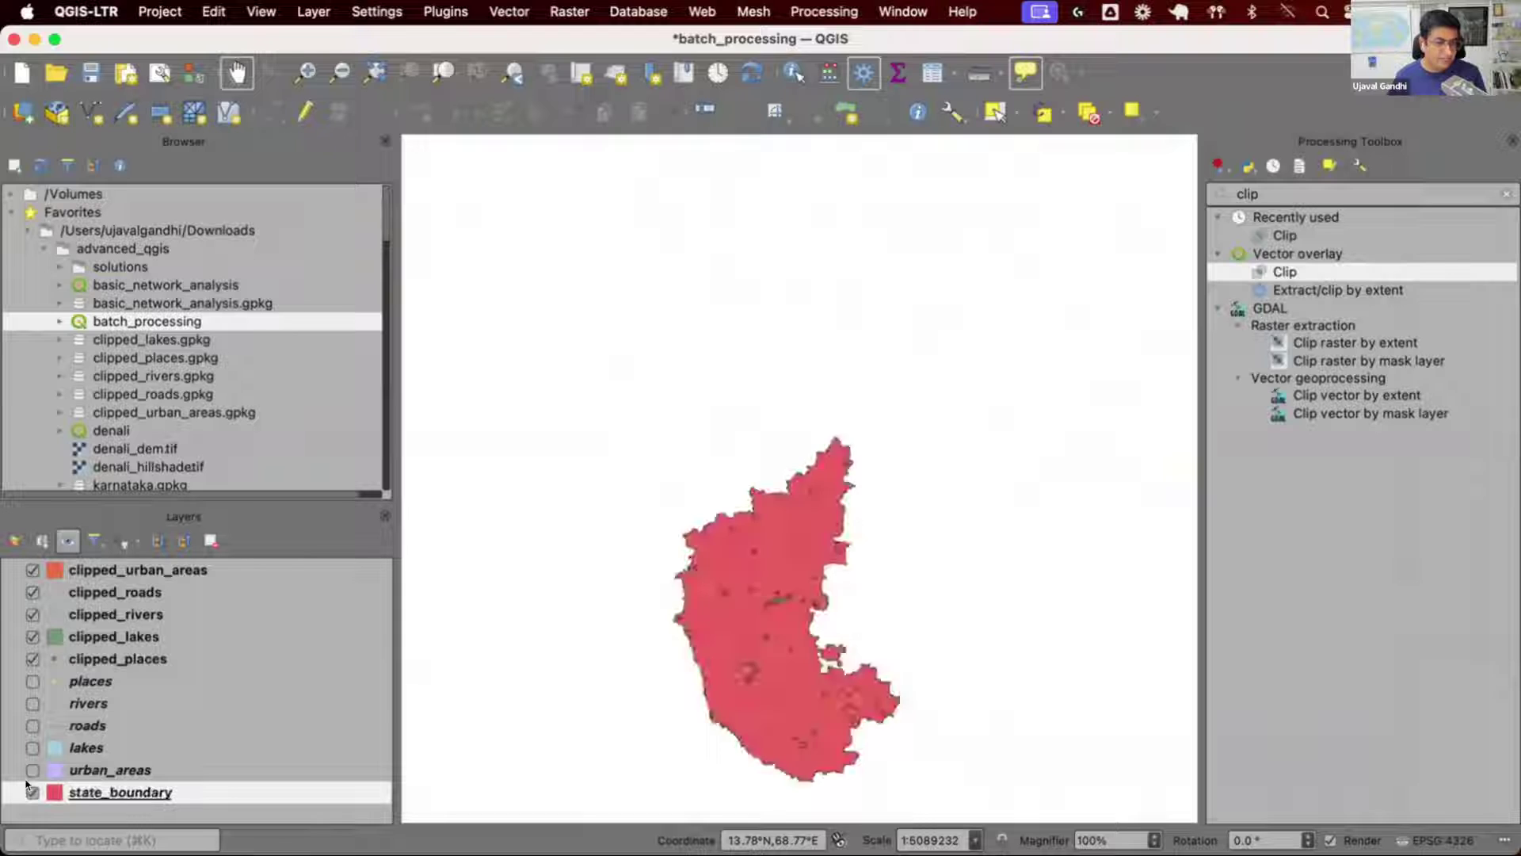
{"action": "left_click", "coordinate": [28, 784]}
{"action": "left_click", "coordinate": [28, 785]}
{"action": "left_click_drag", "start_coordinate": [689, 594], "coordinate": [578, 548]}
{"action": "scroll", "coordinate": [698, 451], "scroll_direction": "up", "scroll_amount": 1}
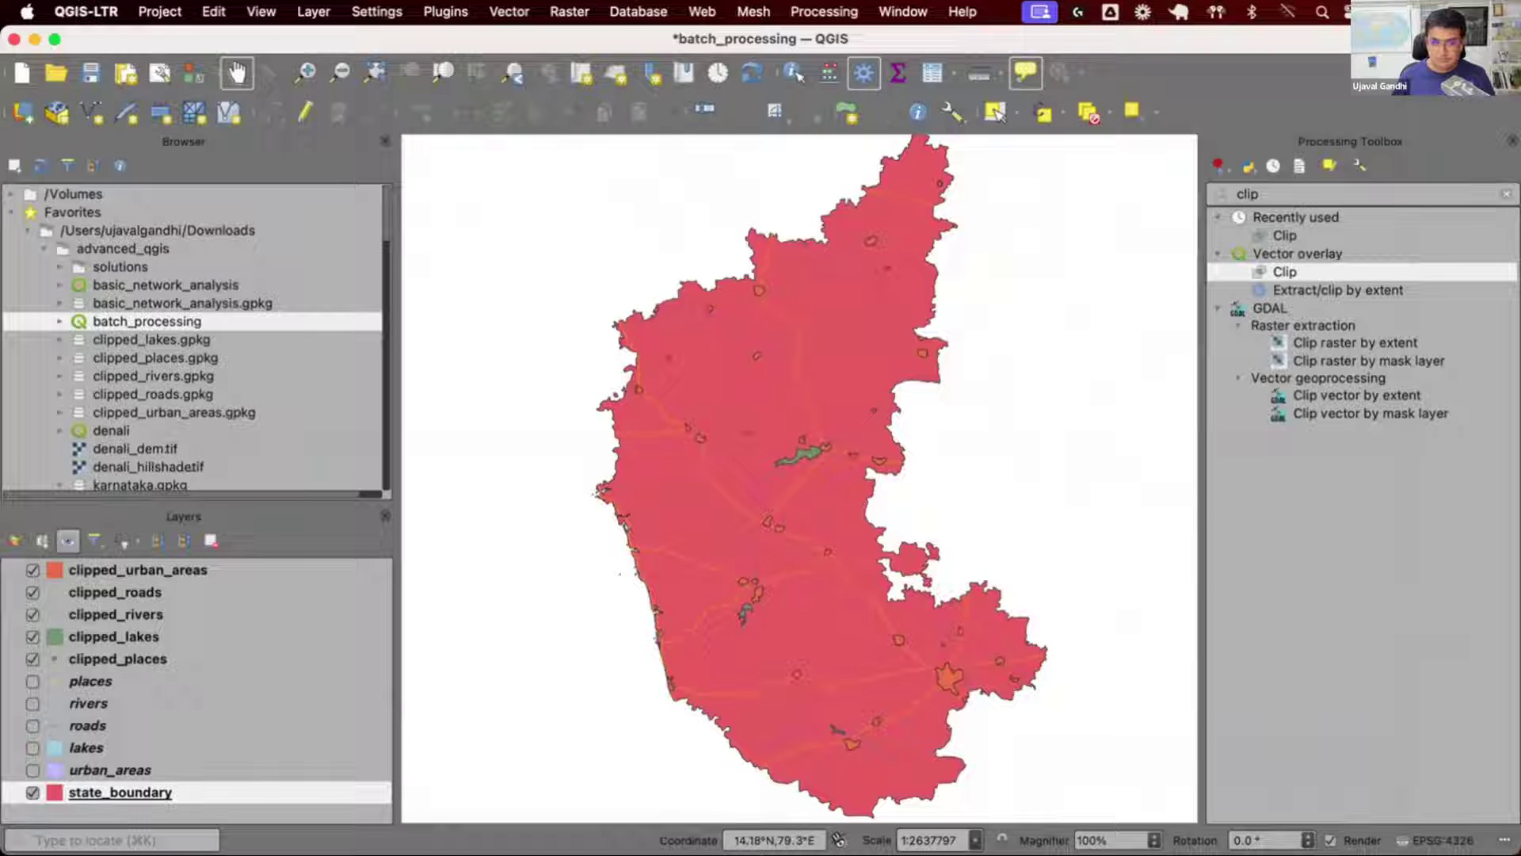
Clear the clip search and browse ORS Tools Directions, showing Directions from 1 Point-Layer options.
{"action": "left_click", "coordinate": [1507, 194]}
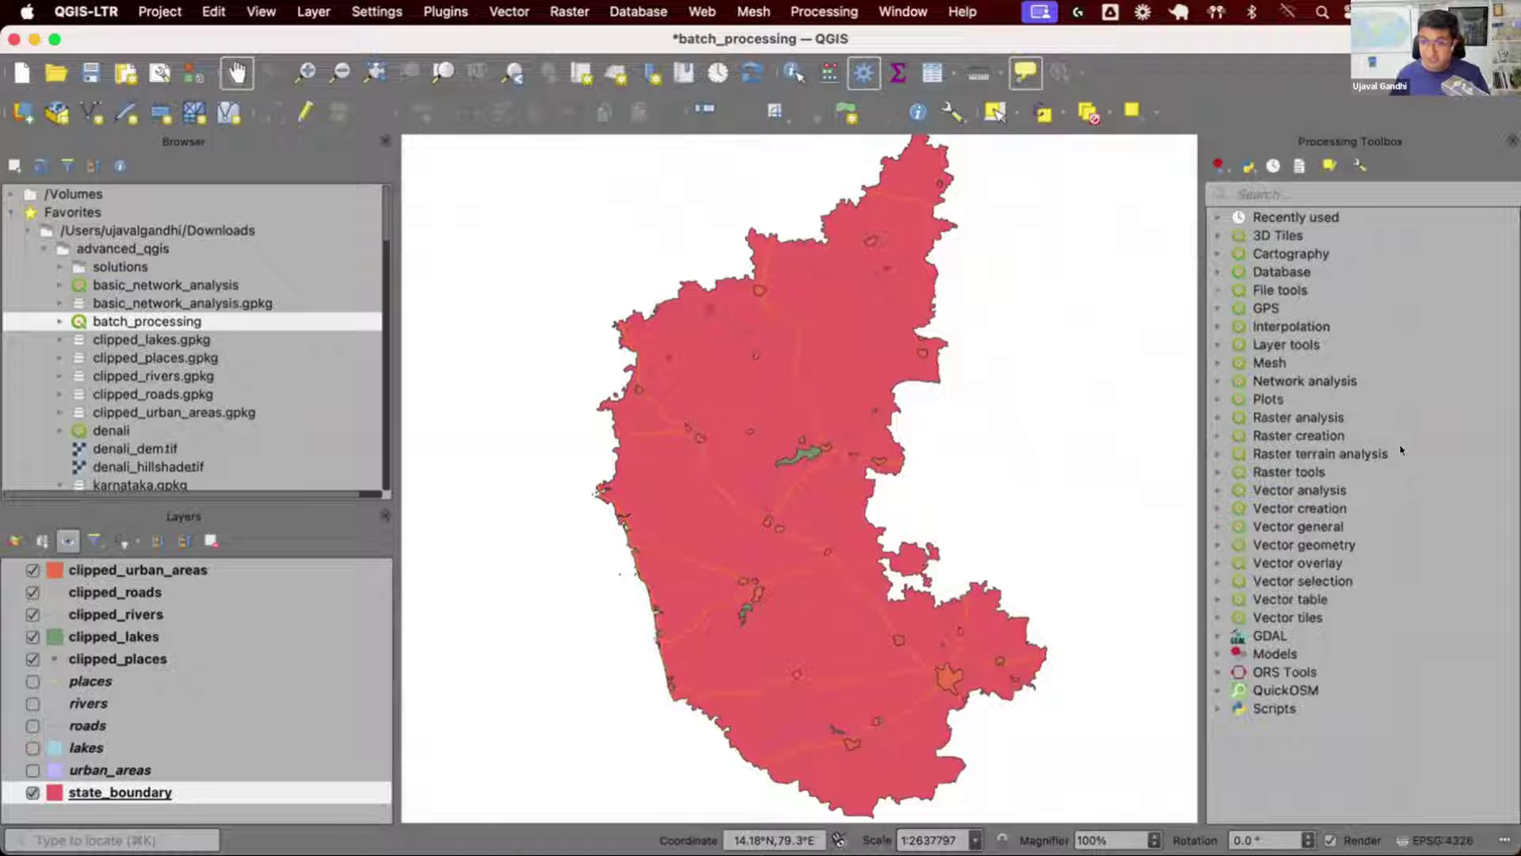
{"action": "double_click", "coordinate": [1300, 690]}
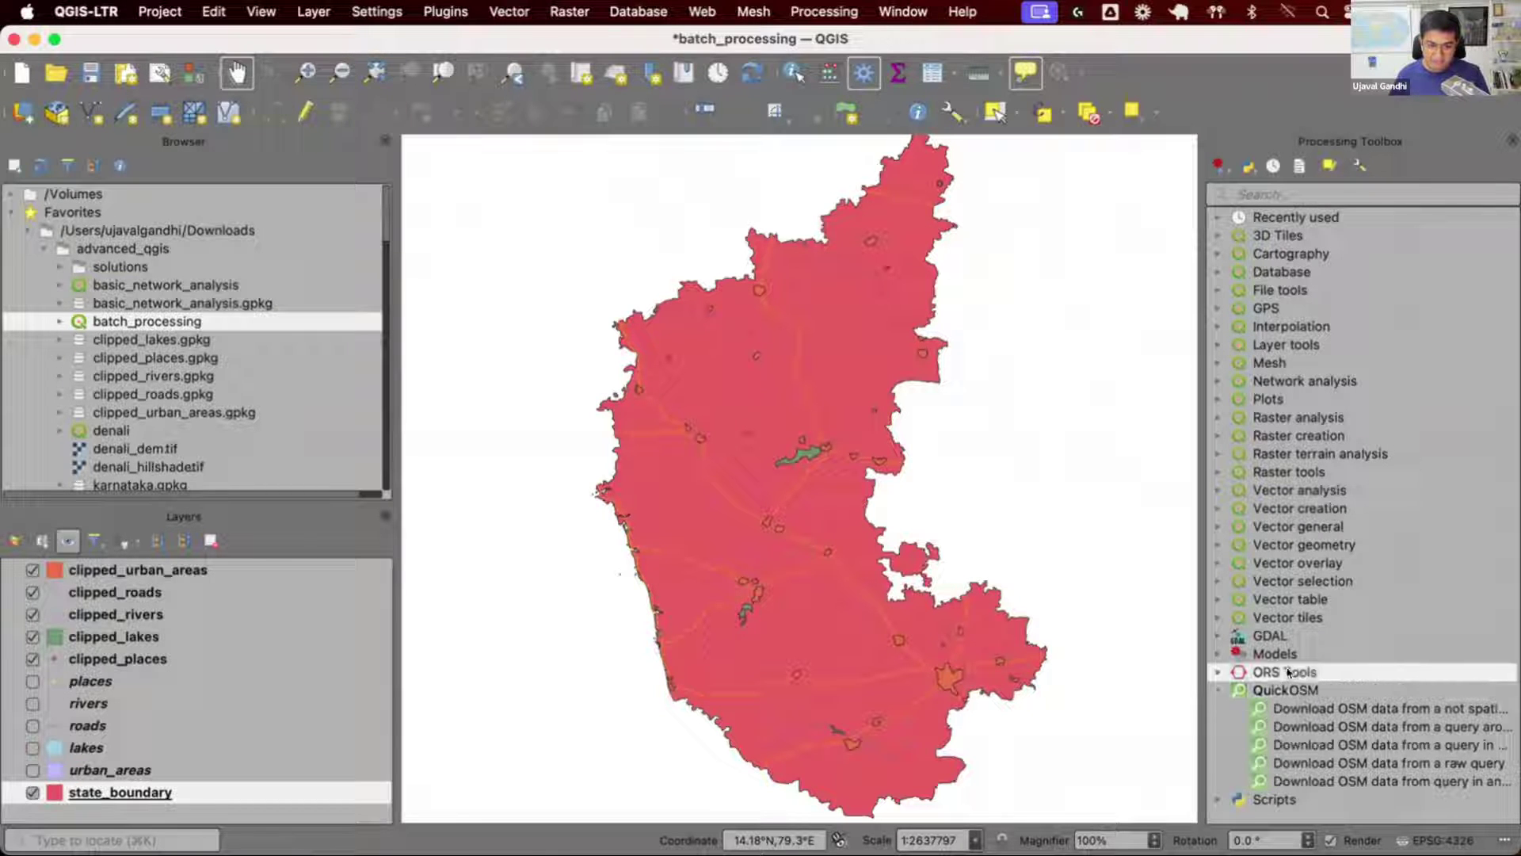
{"action": "double_click", "coordinate": [1300, 674]}
{"action": "double_click", "coordinate": [1298, 689]}
{"action": "right_click", "coordinate": [1319, 707]}
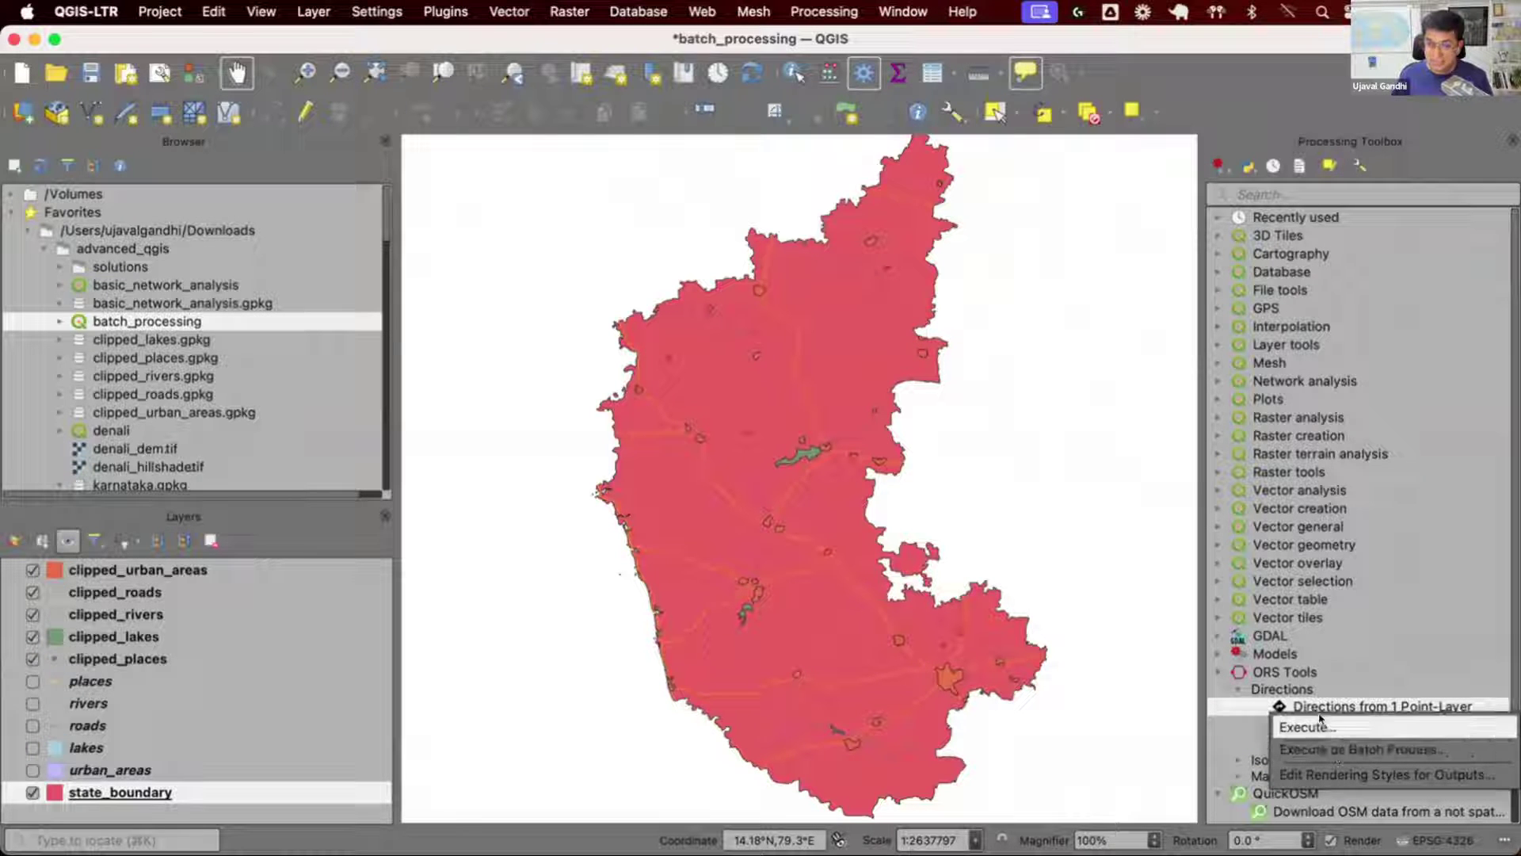
{"action": "left_click", "coordinate": [1321, 672]}
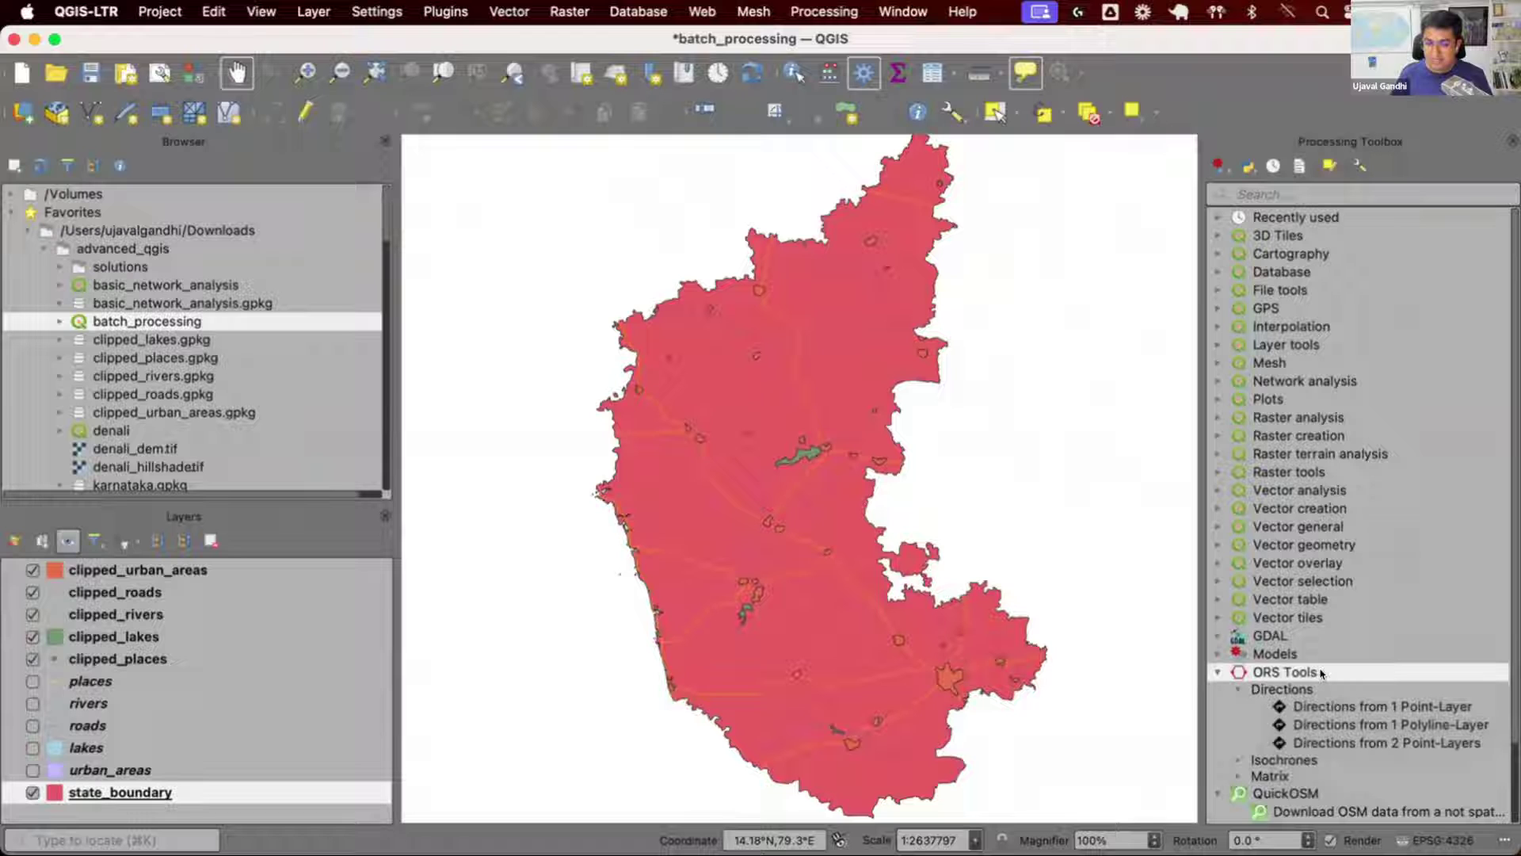
Collapse ORS Tools and QuickOSM, then view the Calculate Highway Statistics model's options under Models.
{"action": "double_click", "coordinate": [1320, 672]}
{"action": "double_click", "coordinate": [1314, 689]}
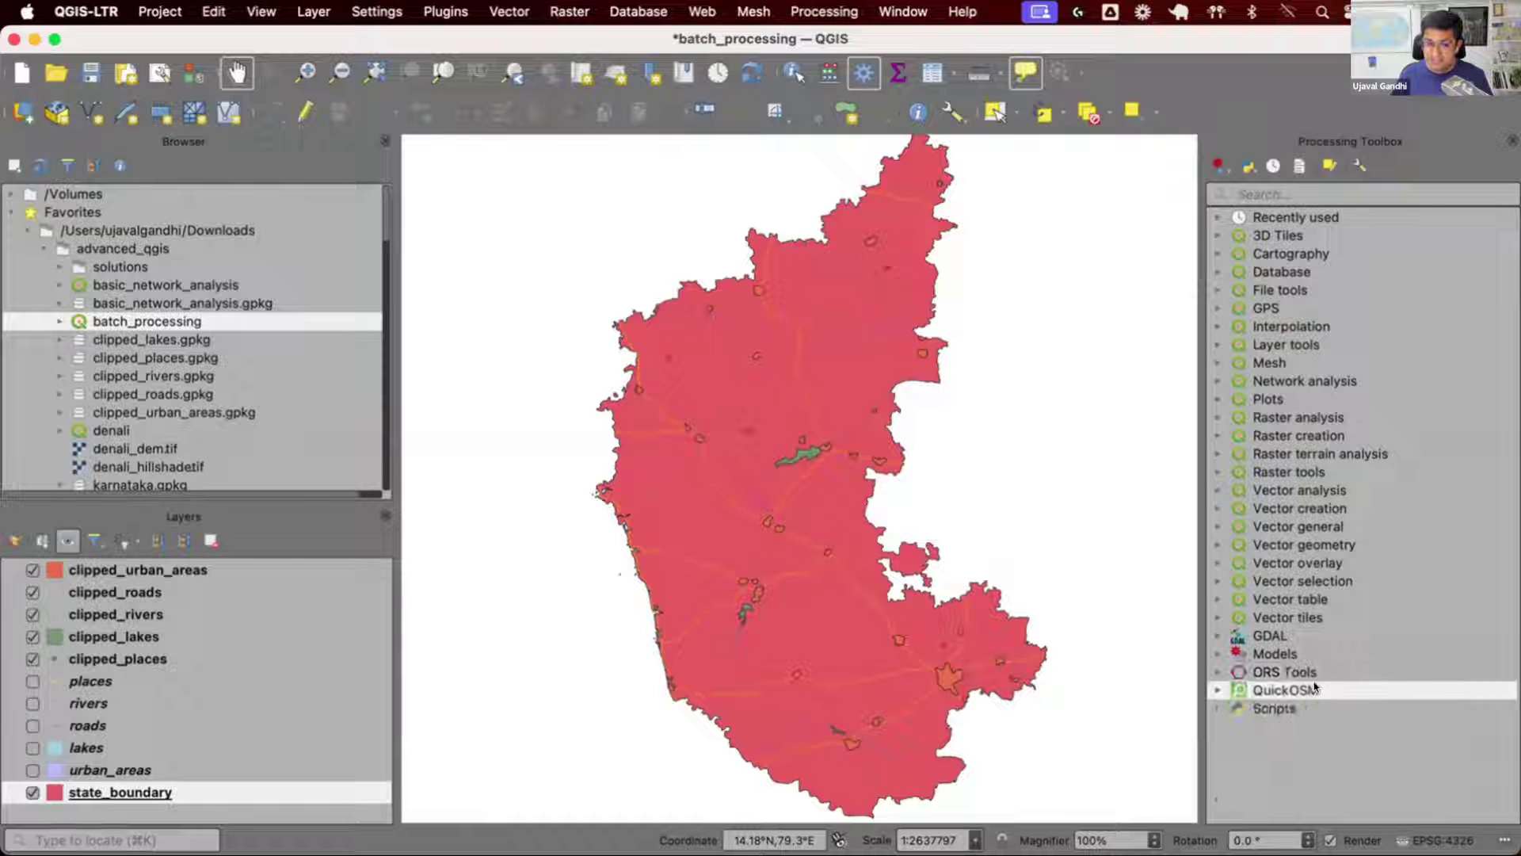
{"action": "double_click", "coordinate": [1299, 654]}
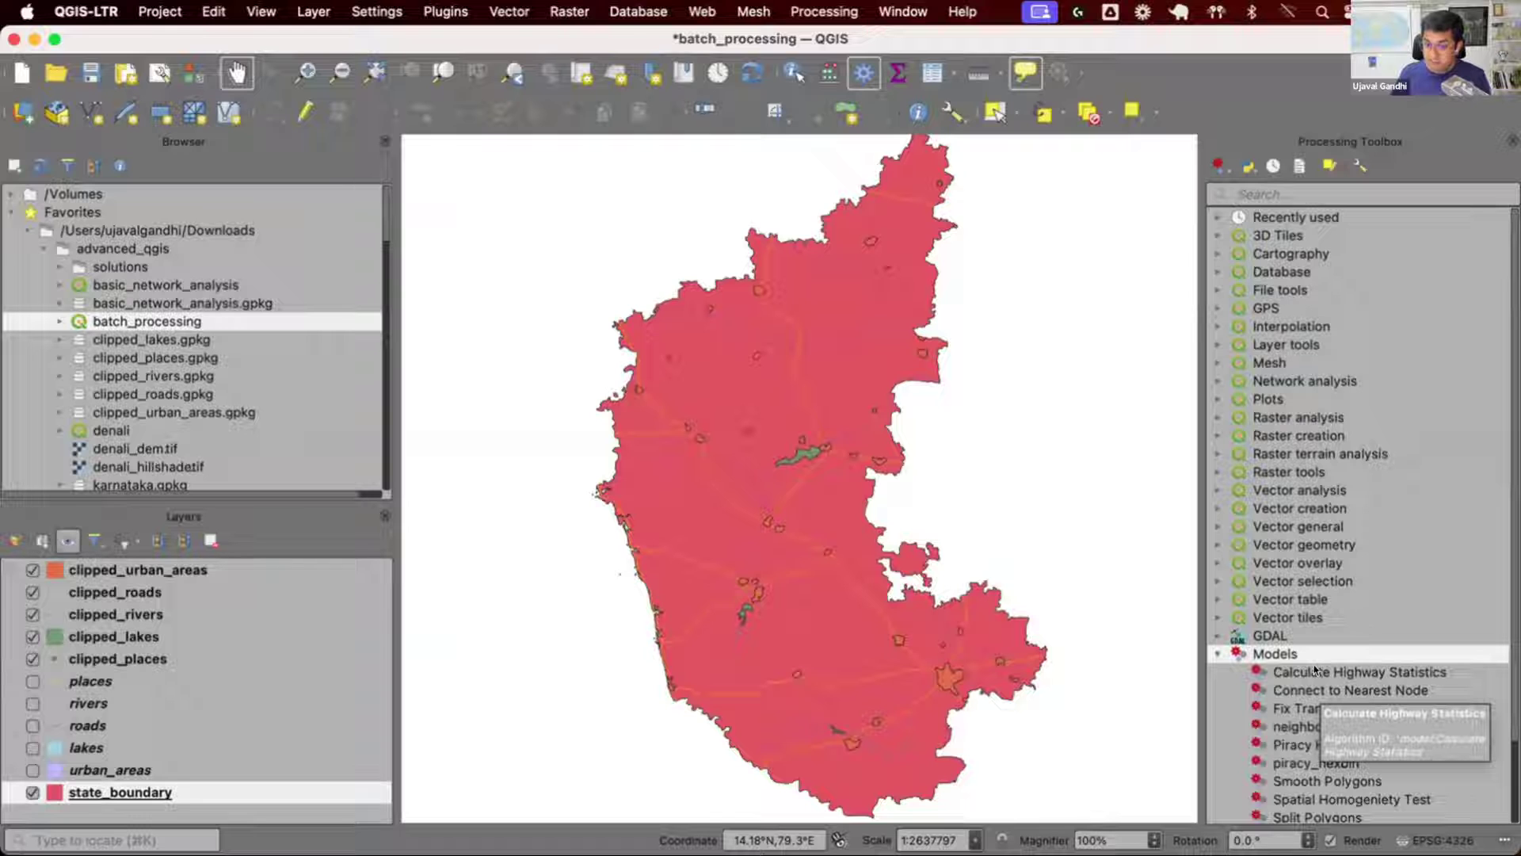
{"action": "right_click", "coordinate": [1314, 670]}
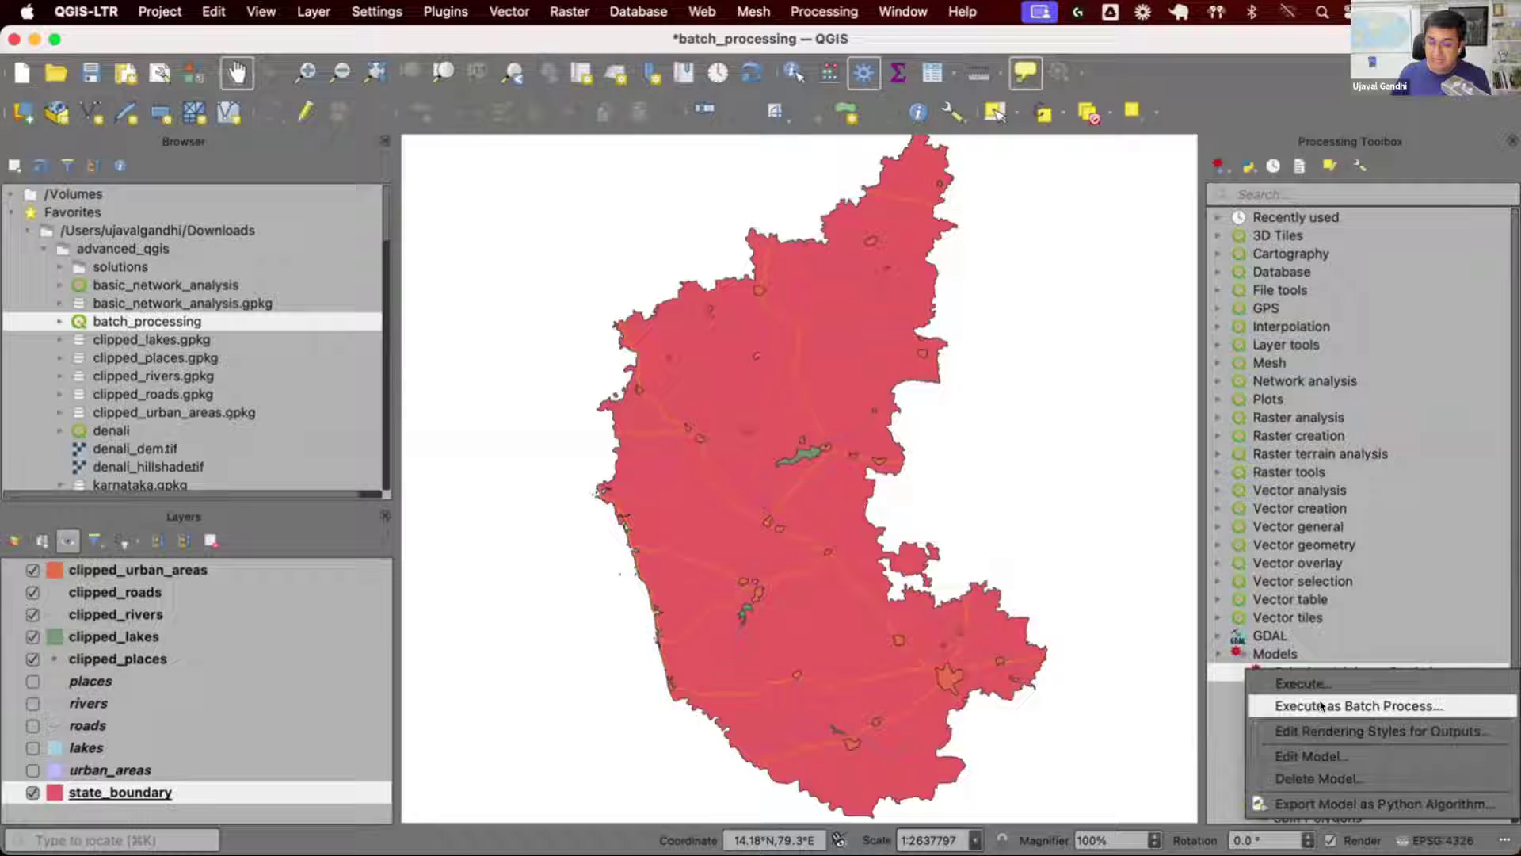
{"action": "key", "text": "Escape"}
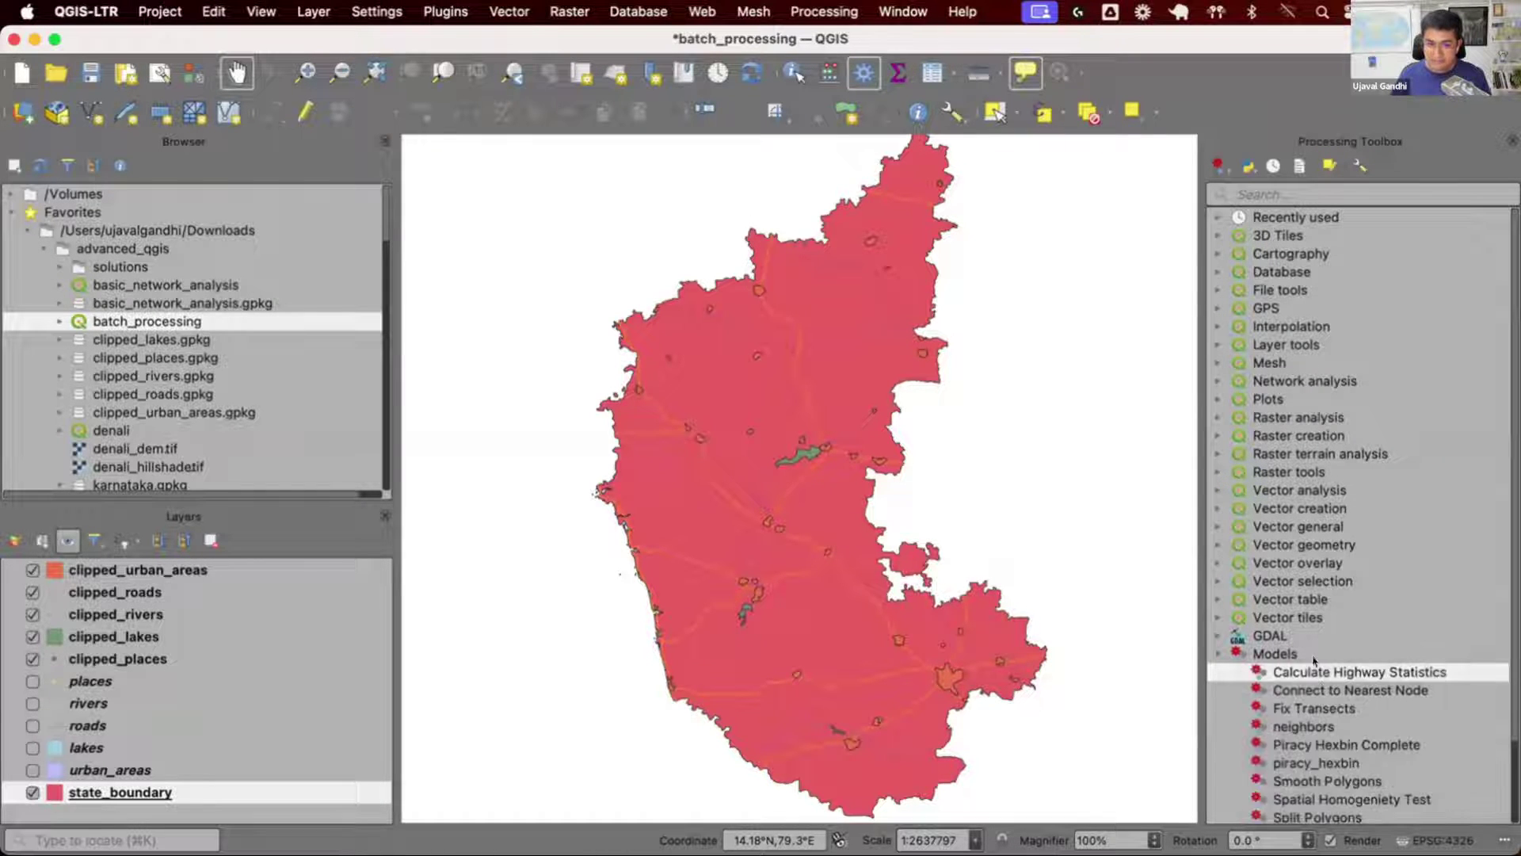
{"action": "double_click", "coordinate": [1303, 651]}
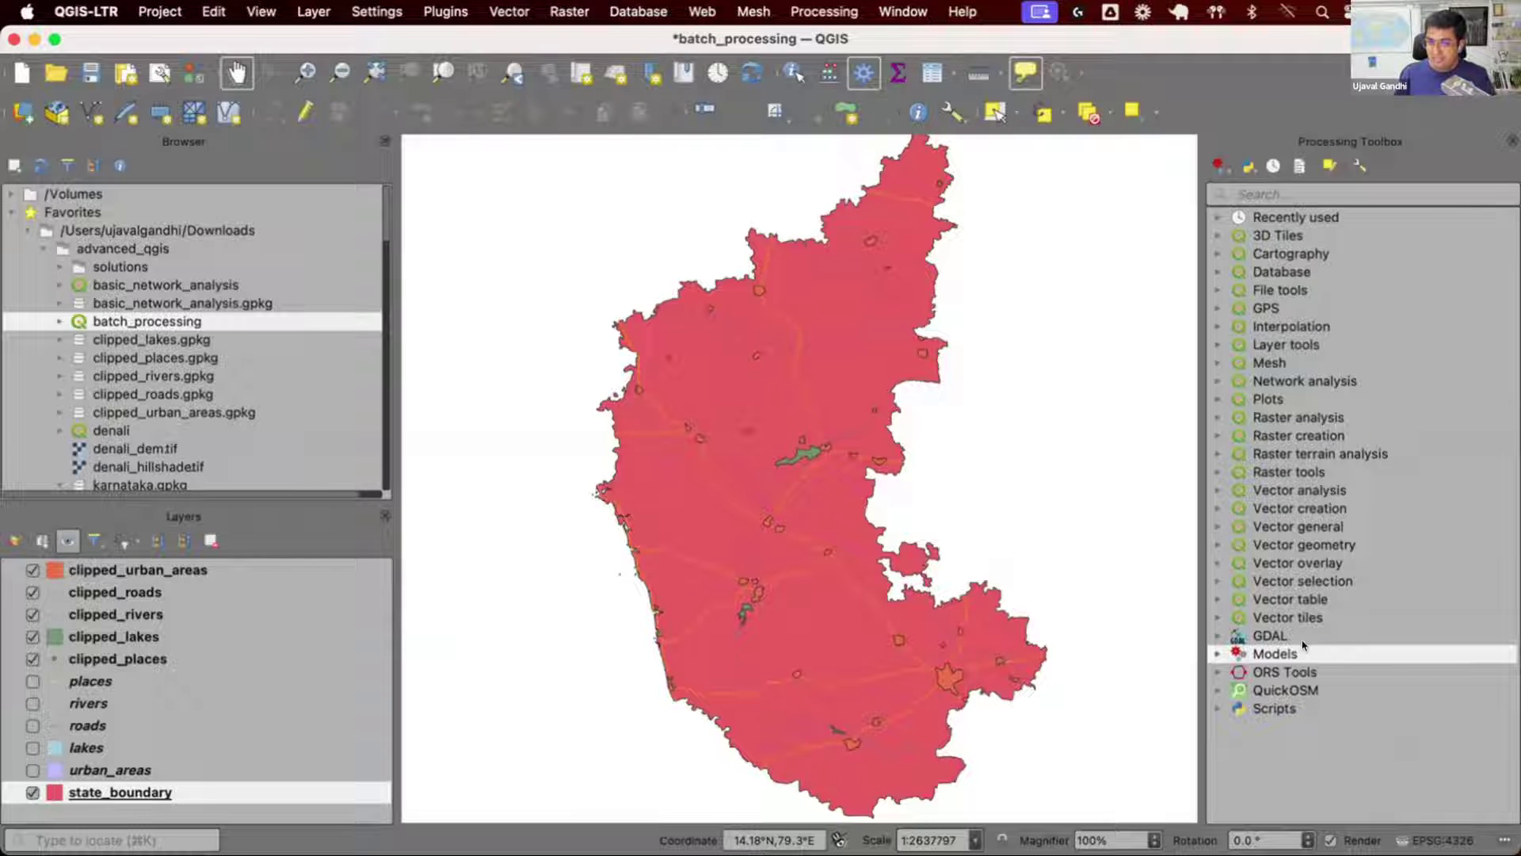
{"action": "key", "text": "super+Tab"}
{"action": "key", "text": "super+Up"}
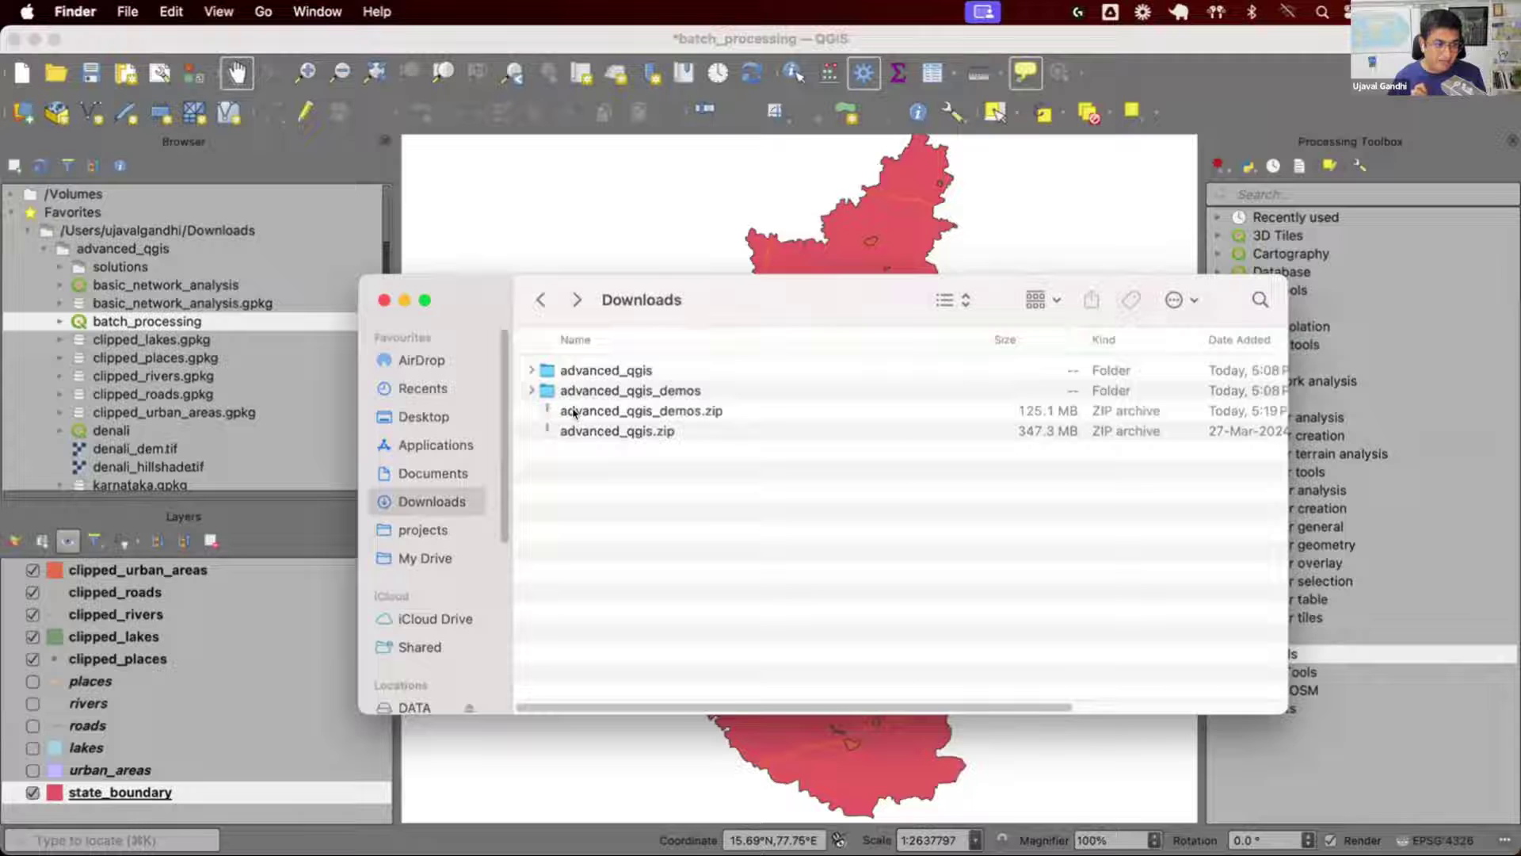
{"action": "double_click", "coordinate": [575, 378]}
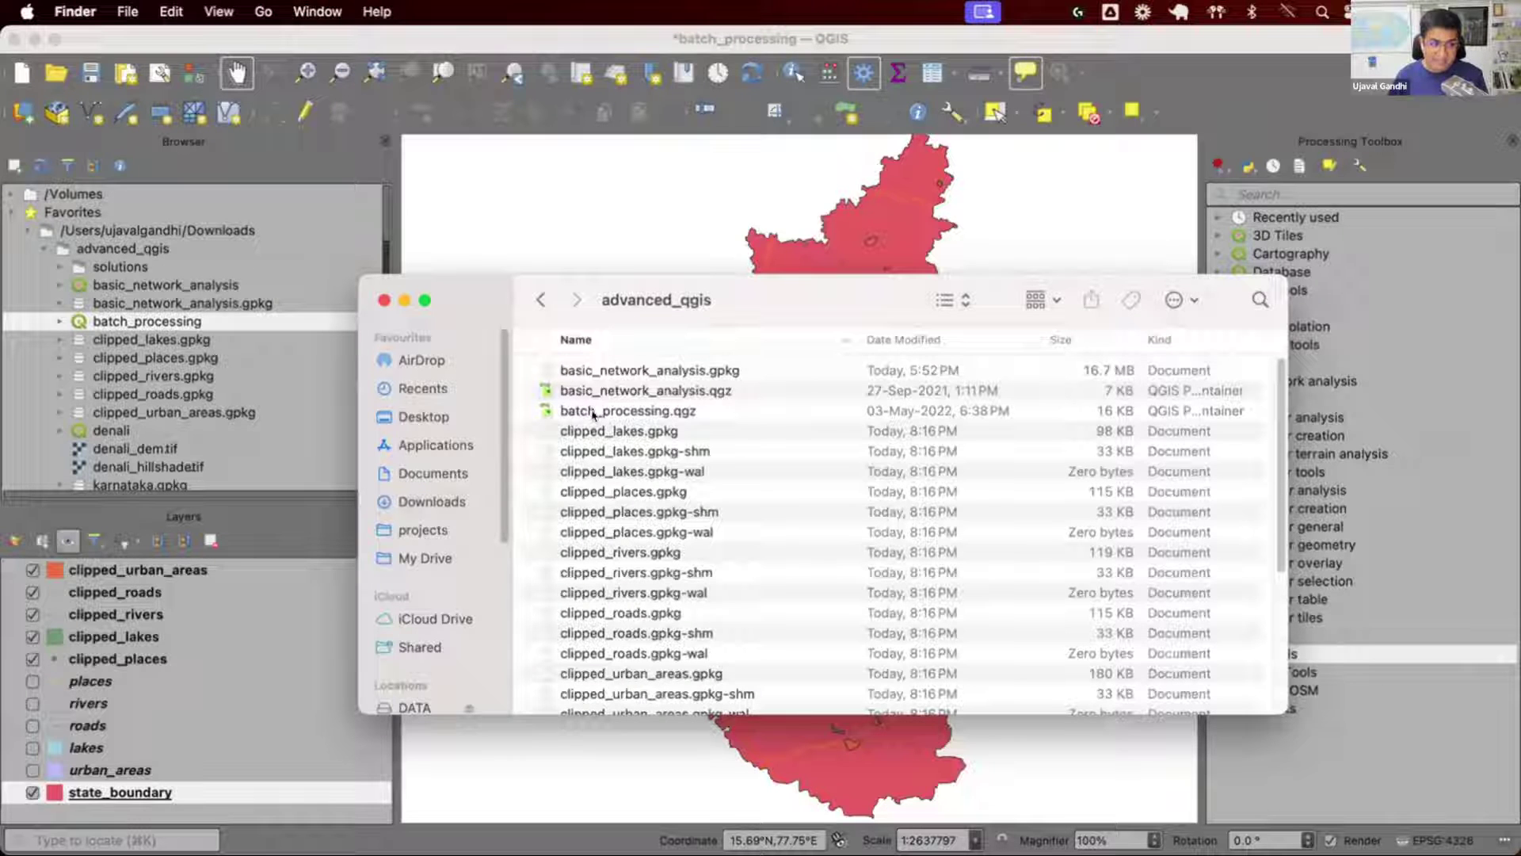
{"action": "left_click", "coordinate": [607, 432]}
{"action": "scroll", "coordinate": [609, 527], "scroll_direction": "down", "scroll_amount": 2}
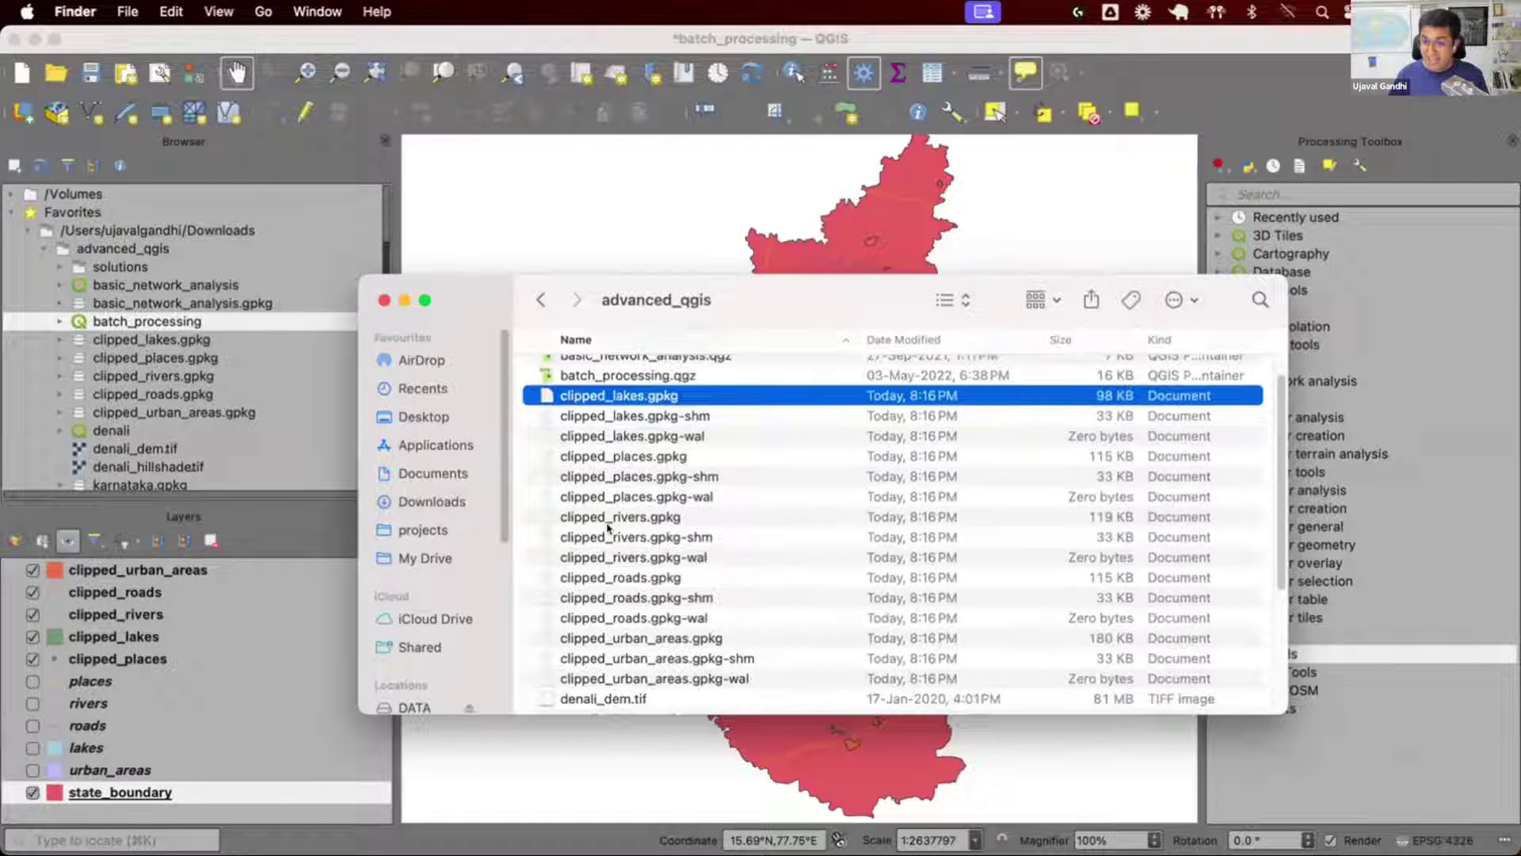
{"action": "scroll", "coordinate": [608, 527], "scroll_direction": "down", "scroll_amount": 1}
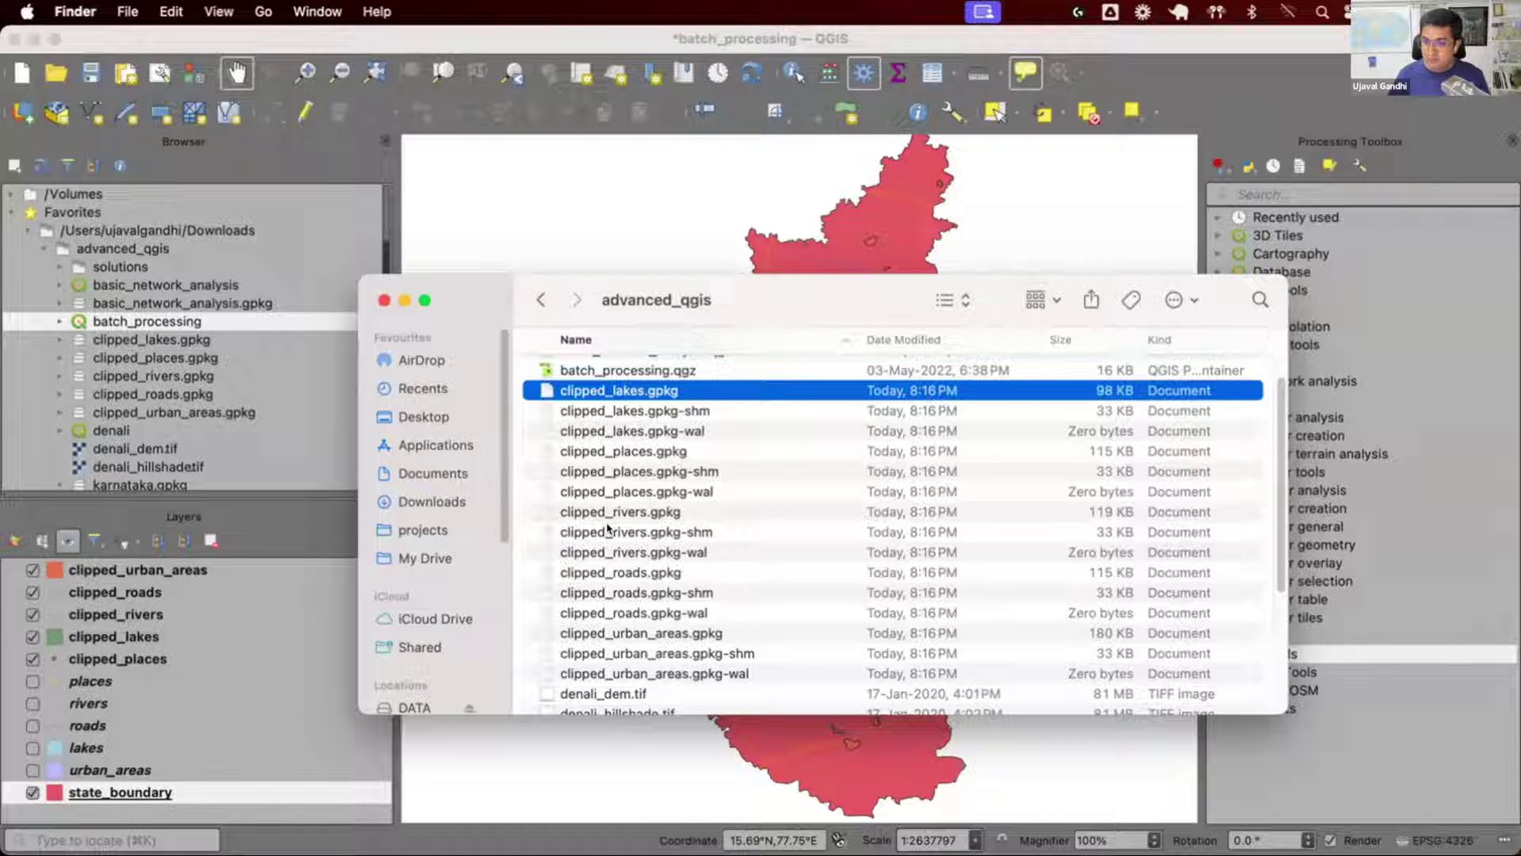
{"action": "left_click", "coordinate": [1296, 89]}
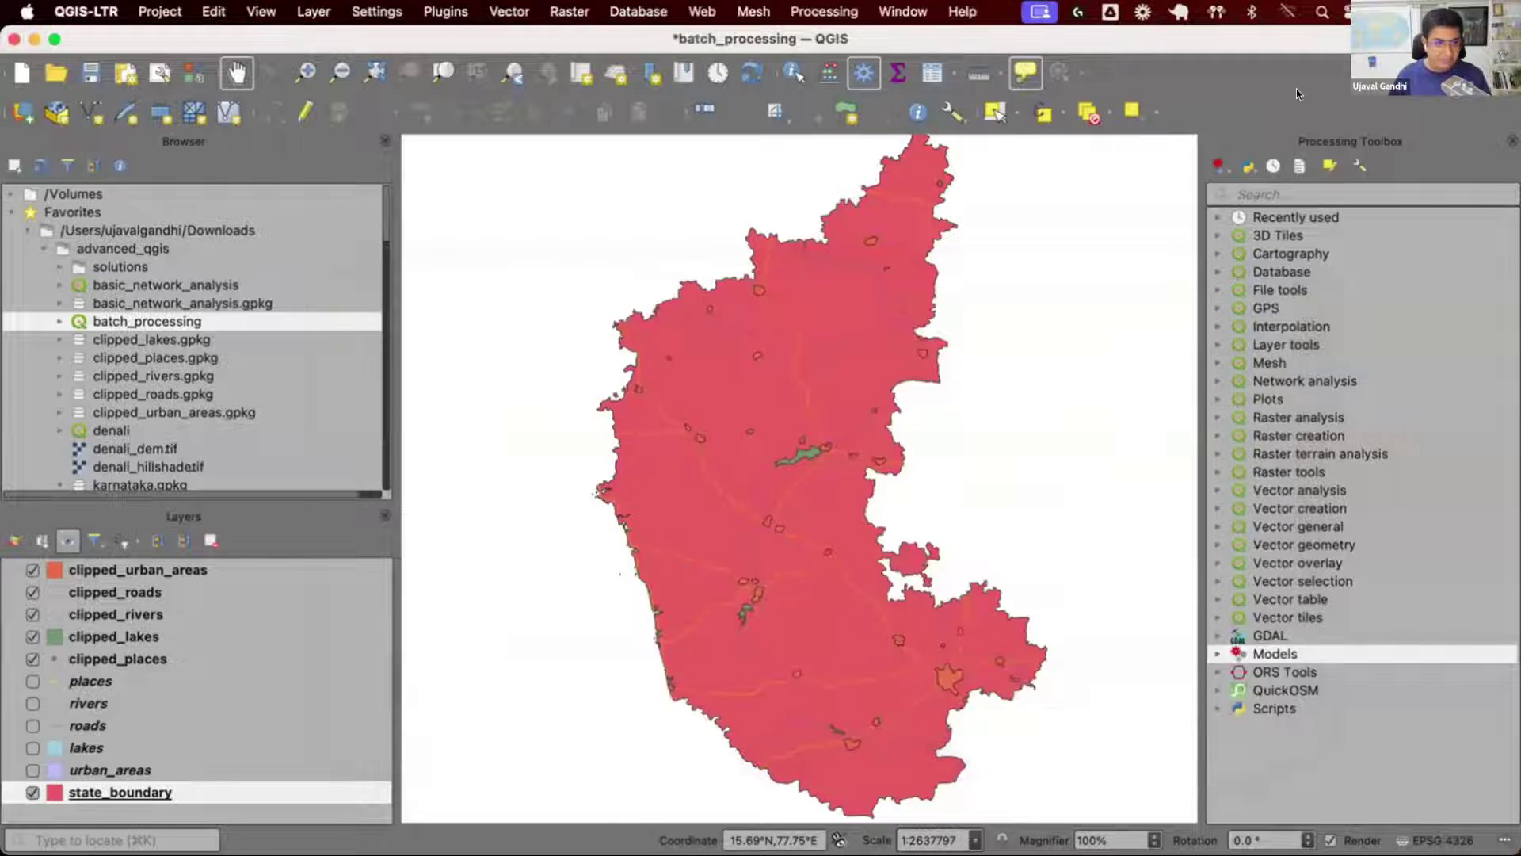
Search the Processing Toolbox for 'packag' and launch the Package layers algorithm.
{"action": "left_click", "coordinate": [1254, 193]}
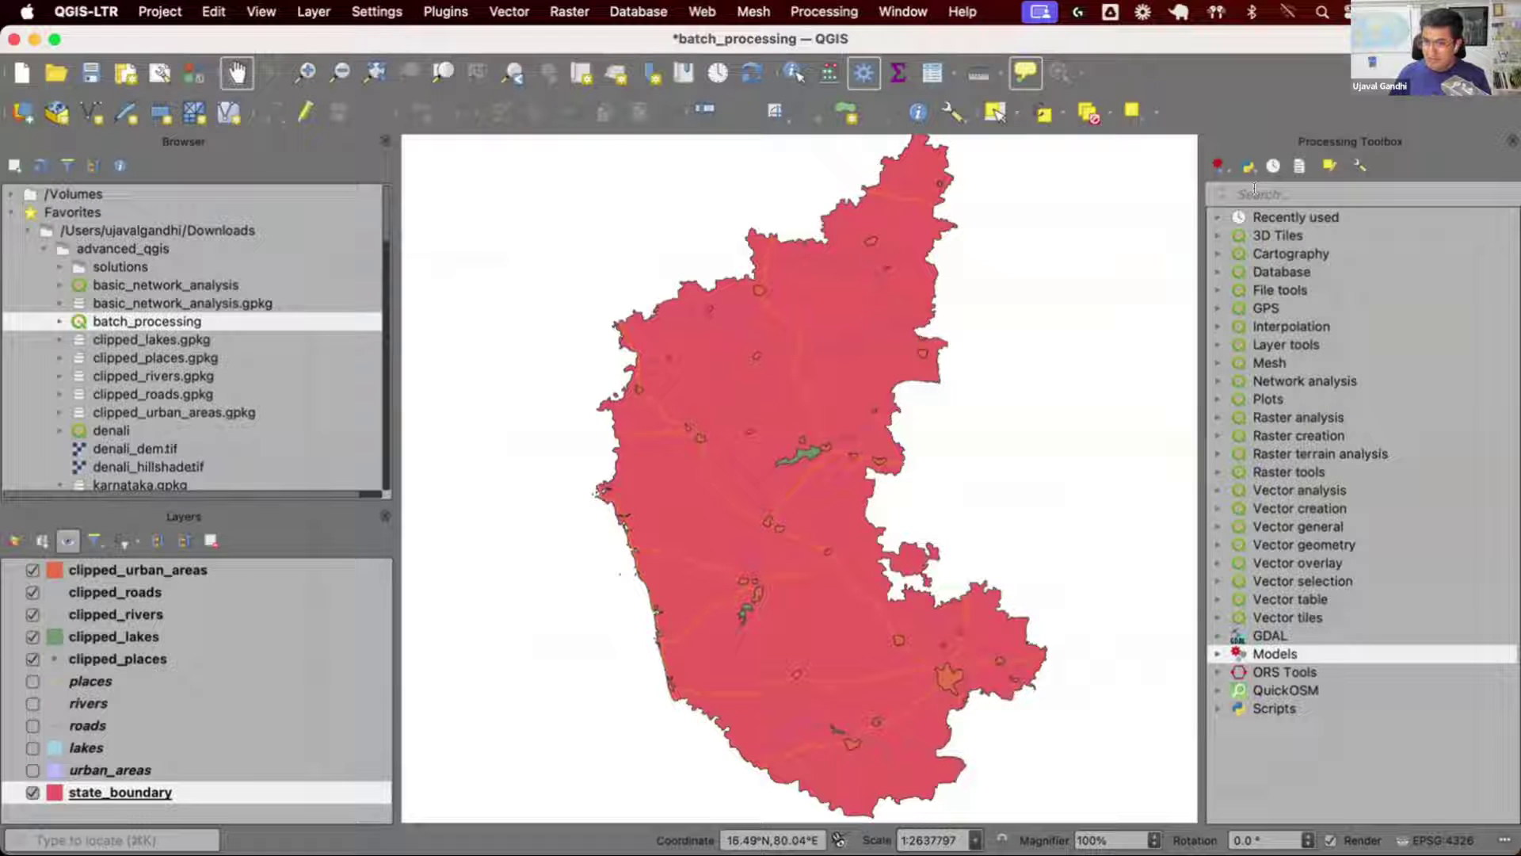
{"action": "type", "text": "pac"}
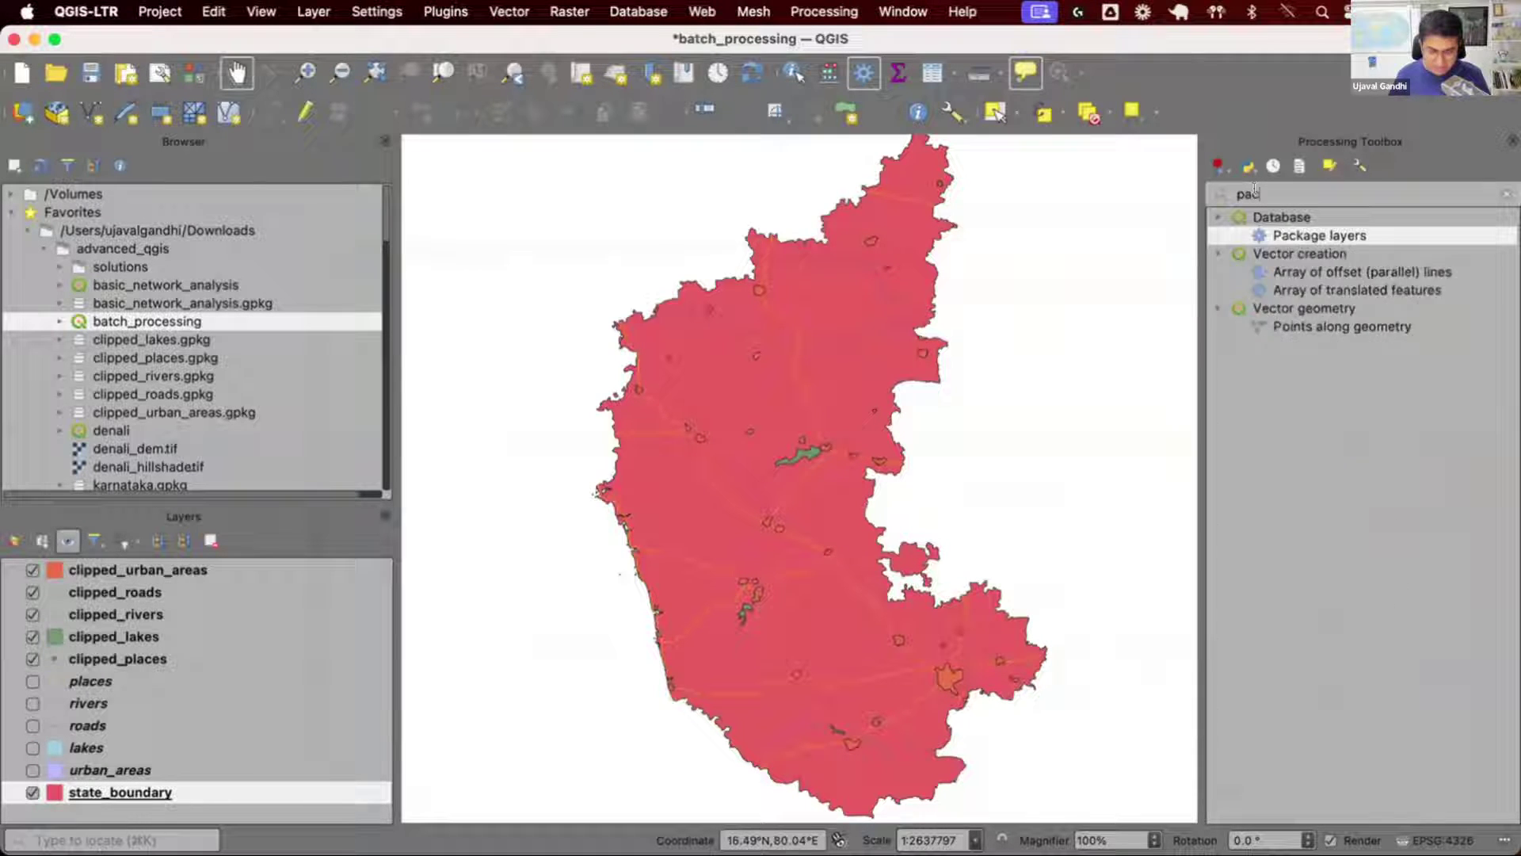
{"action": "type", "text": "kag"}
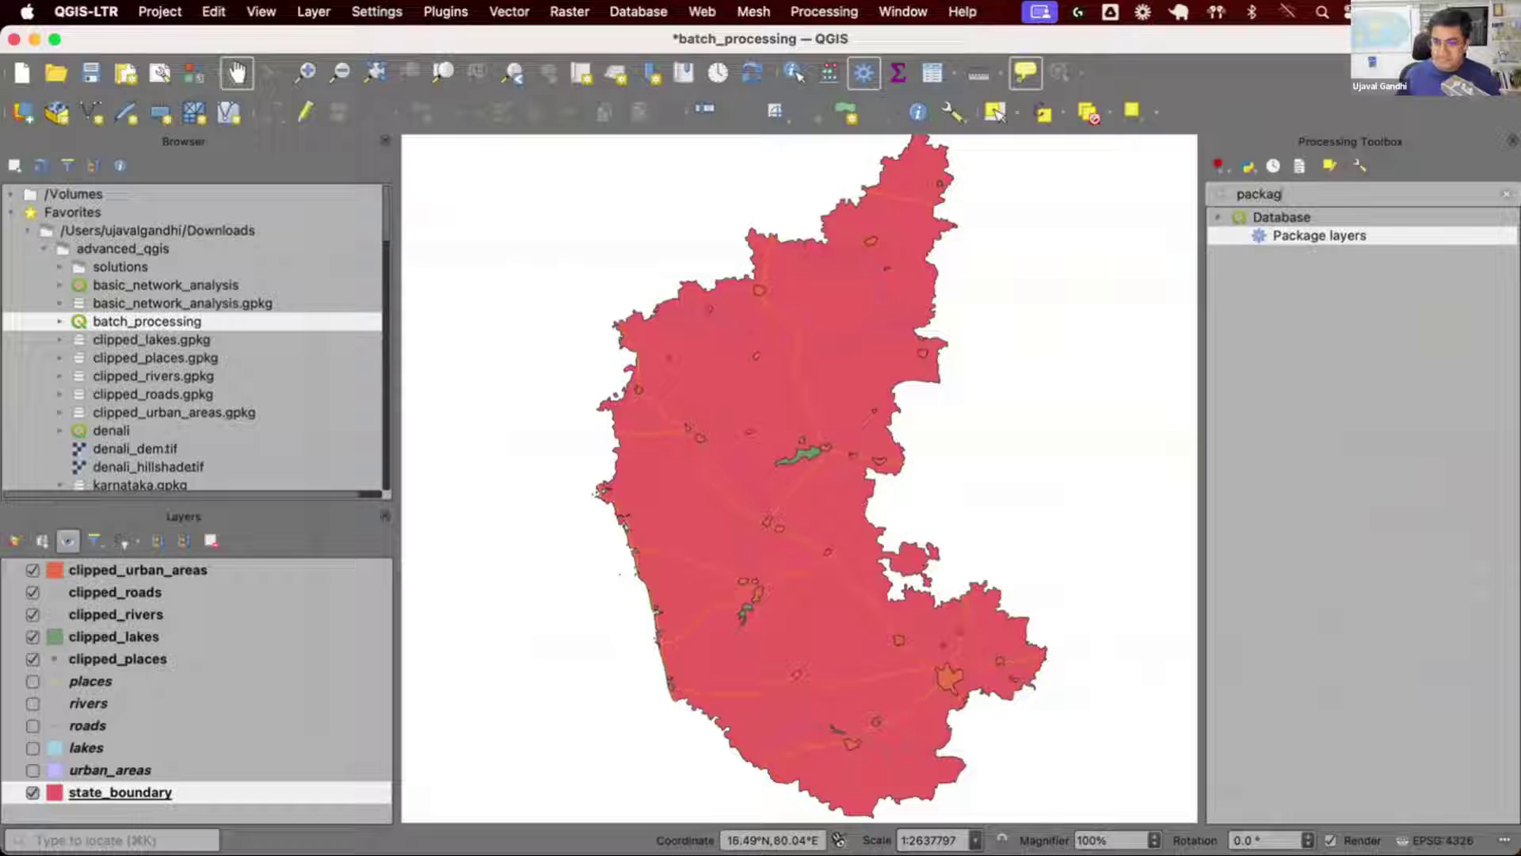
{"action": "key", "text": "Return"}
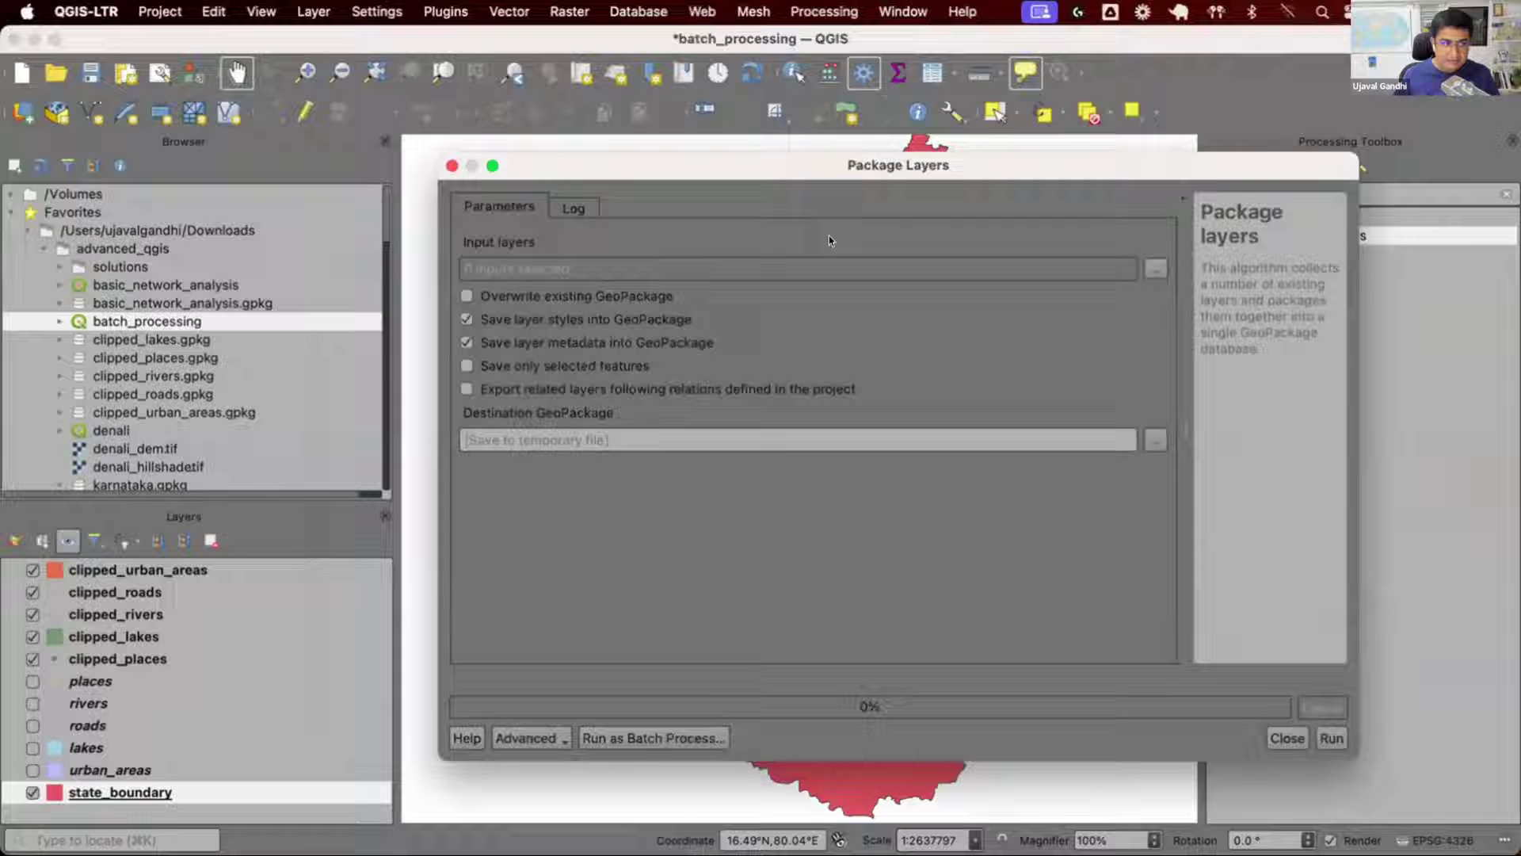
Choose clipped_lakes, clipped_places and clipped_roads as the Package Layers input layers.
{"action": "left_click", "coordinate": [1144, 269]}
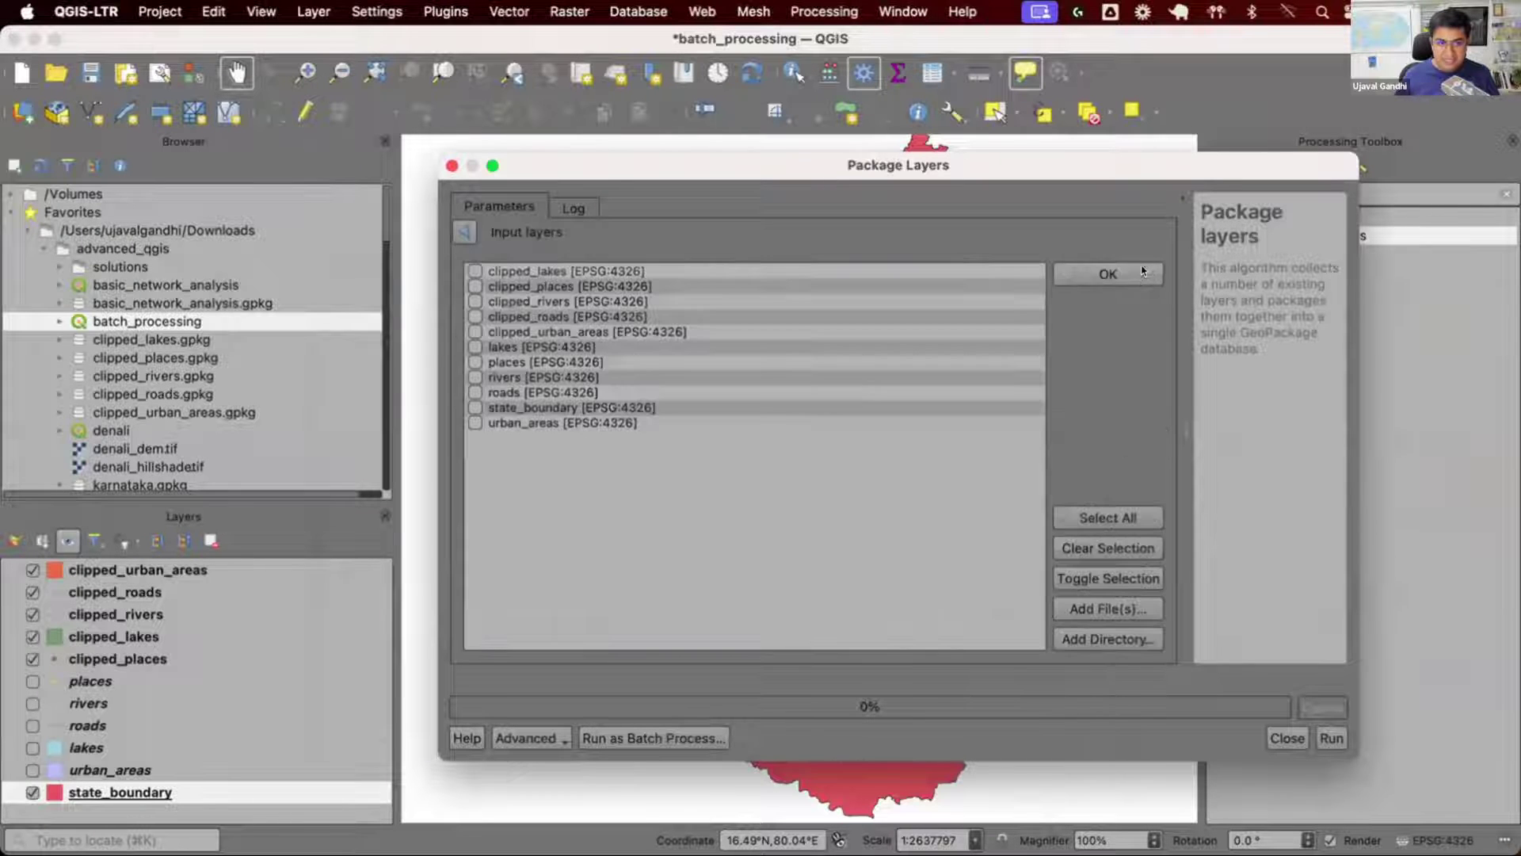
{"action": "left_click", "coordinate": [464, 271]}
{"action": "left_click", "coordinate": [463, 286]}
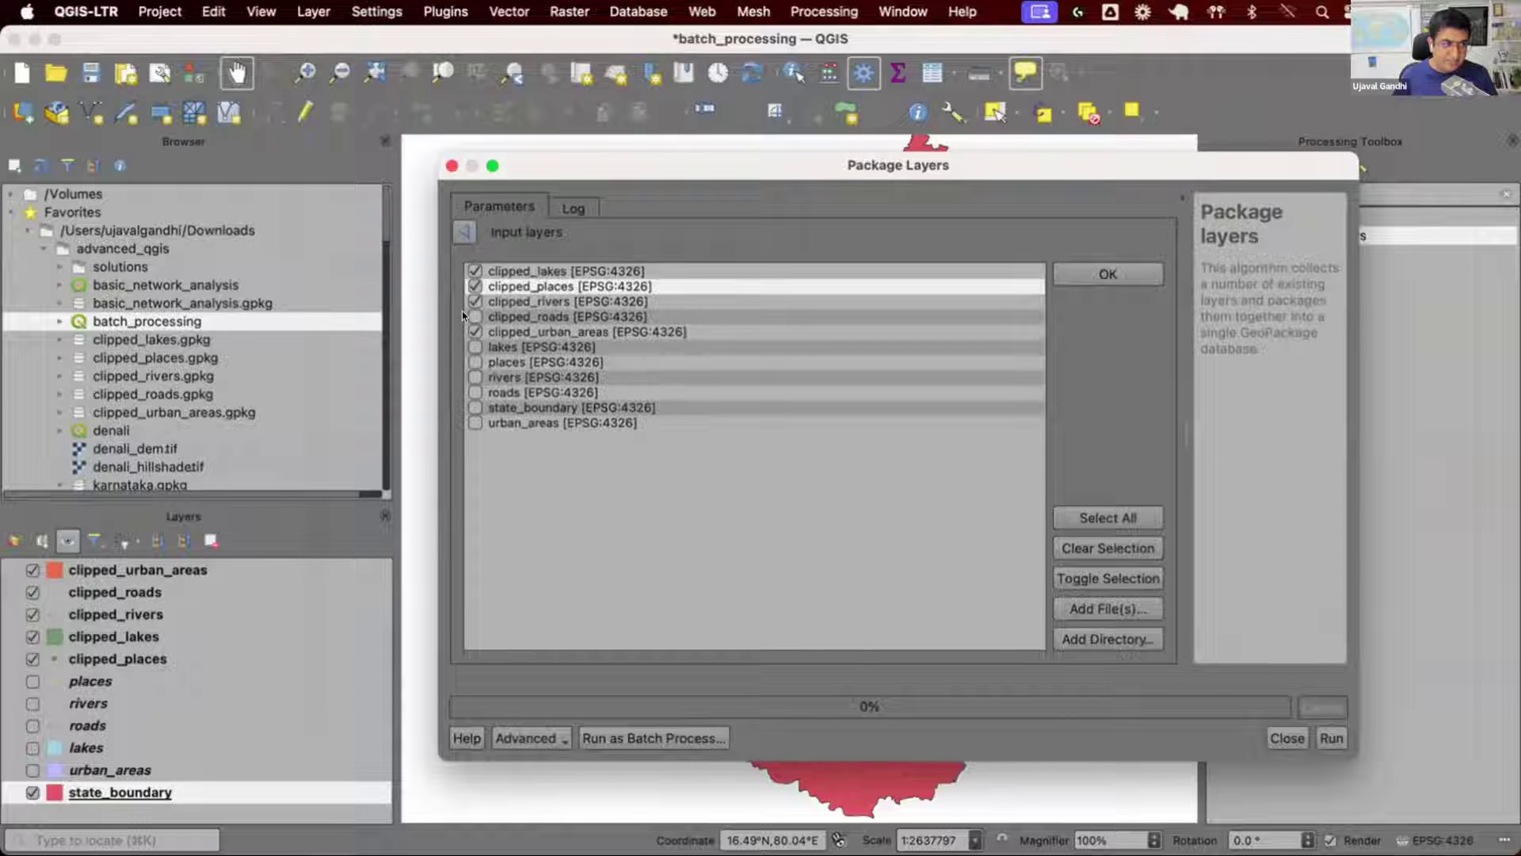
{"action": "left_click", "coordinate": [463, 315]}
{"action": "left_click", "coordinate": [1108, 273]}
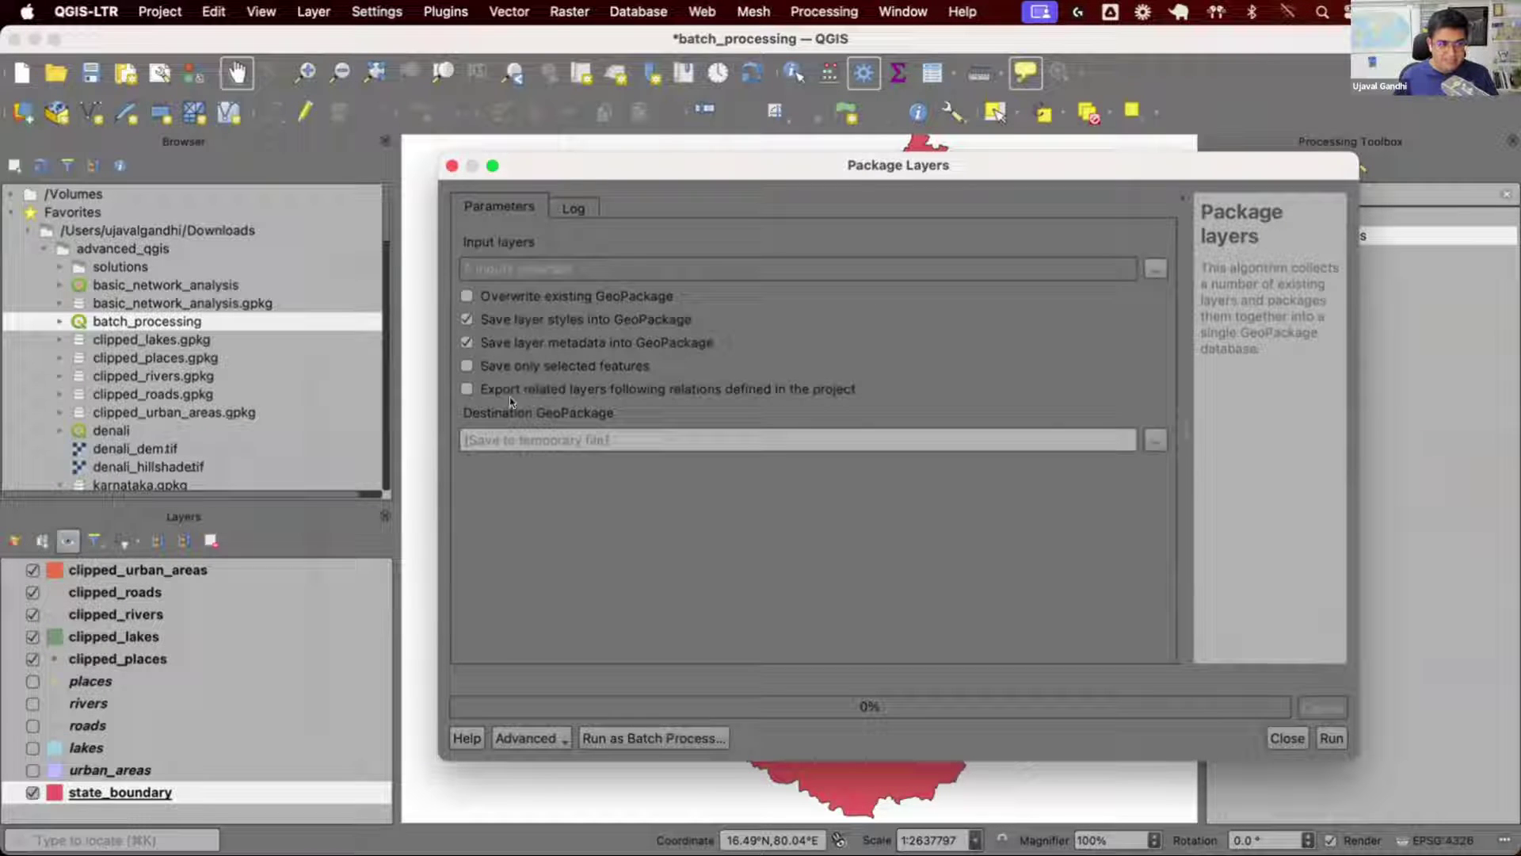
Set the destination GeoPackage file to 'clipped' and dismiss the leftover SQL dialog.
{"action": "left_click", "coordinate": [1153, 434]}
{"action": "left_click", "coordinate": [1157, 487]}
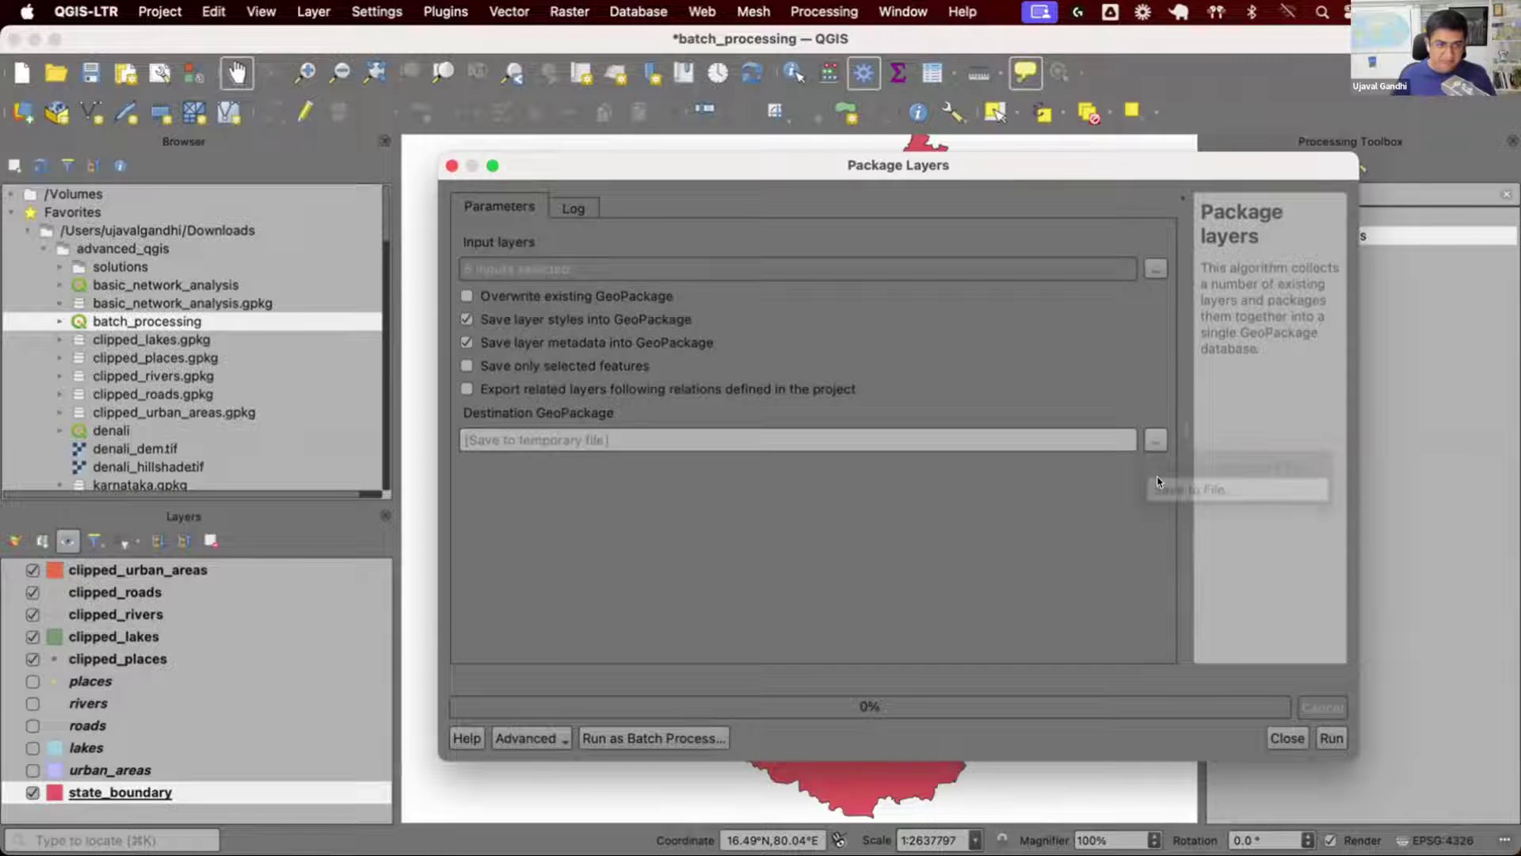
{"action": "type", "text": "clipped"}
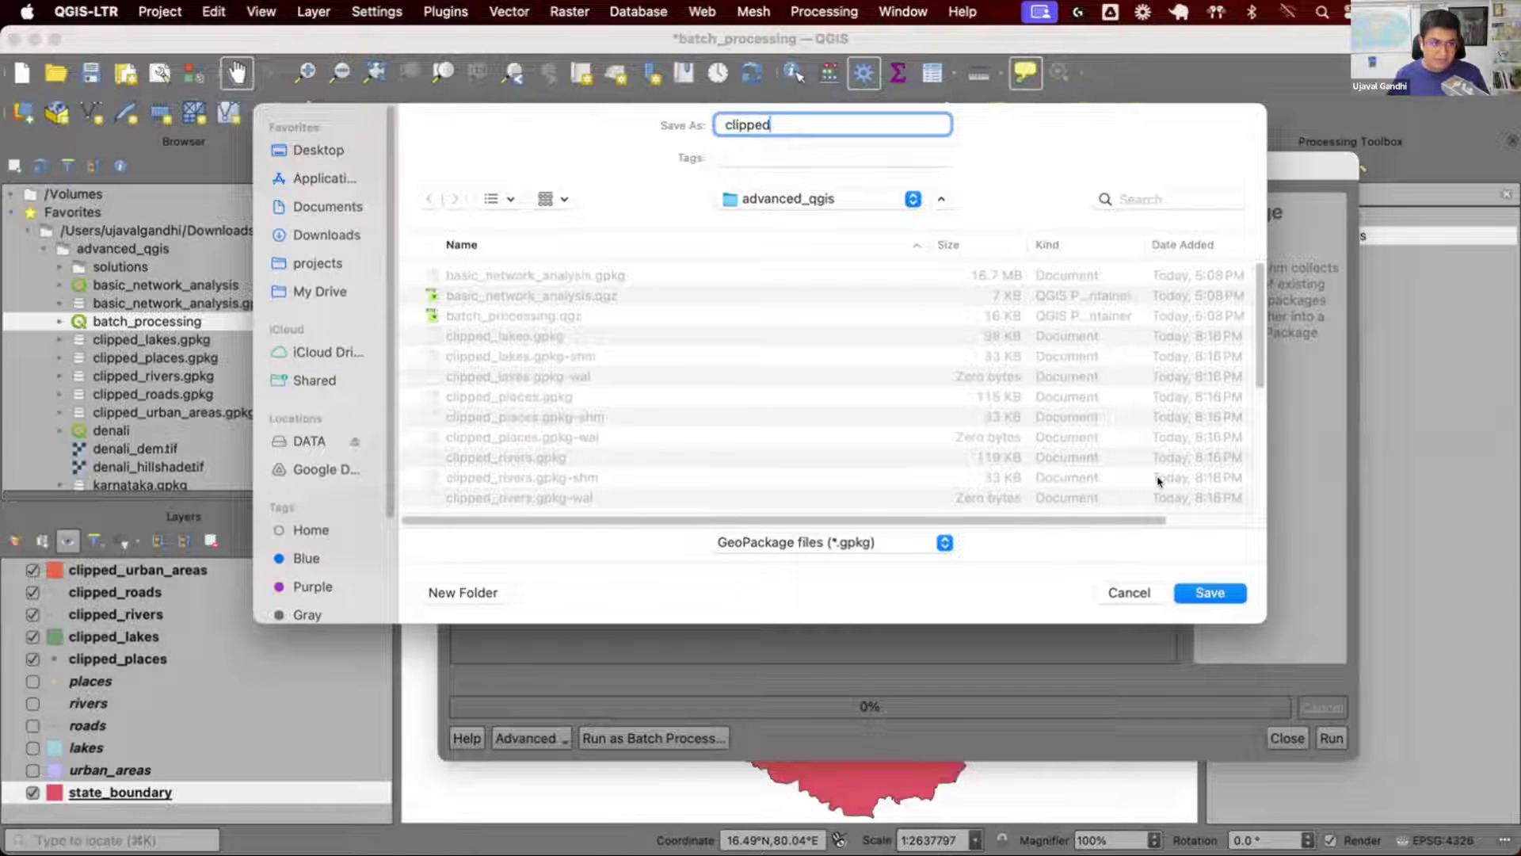
{"action": "key", "text": "Escape"}
{"action": "key", "text": "Escape"}
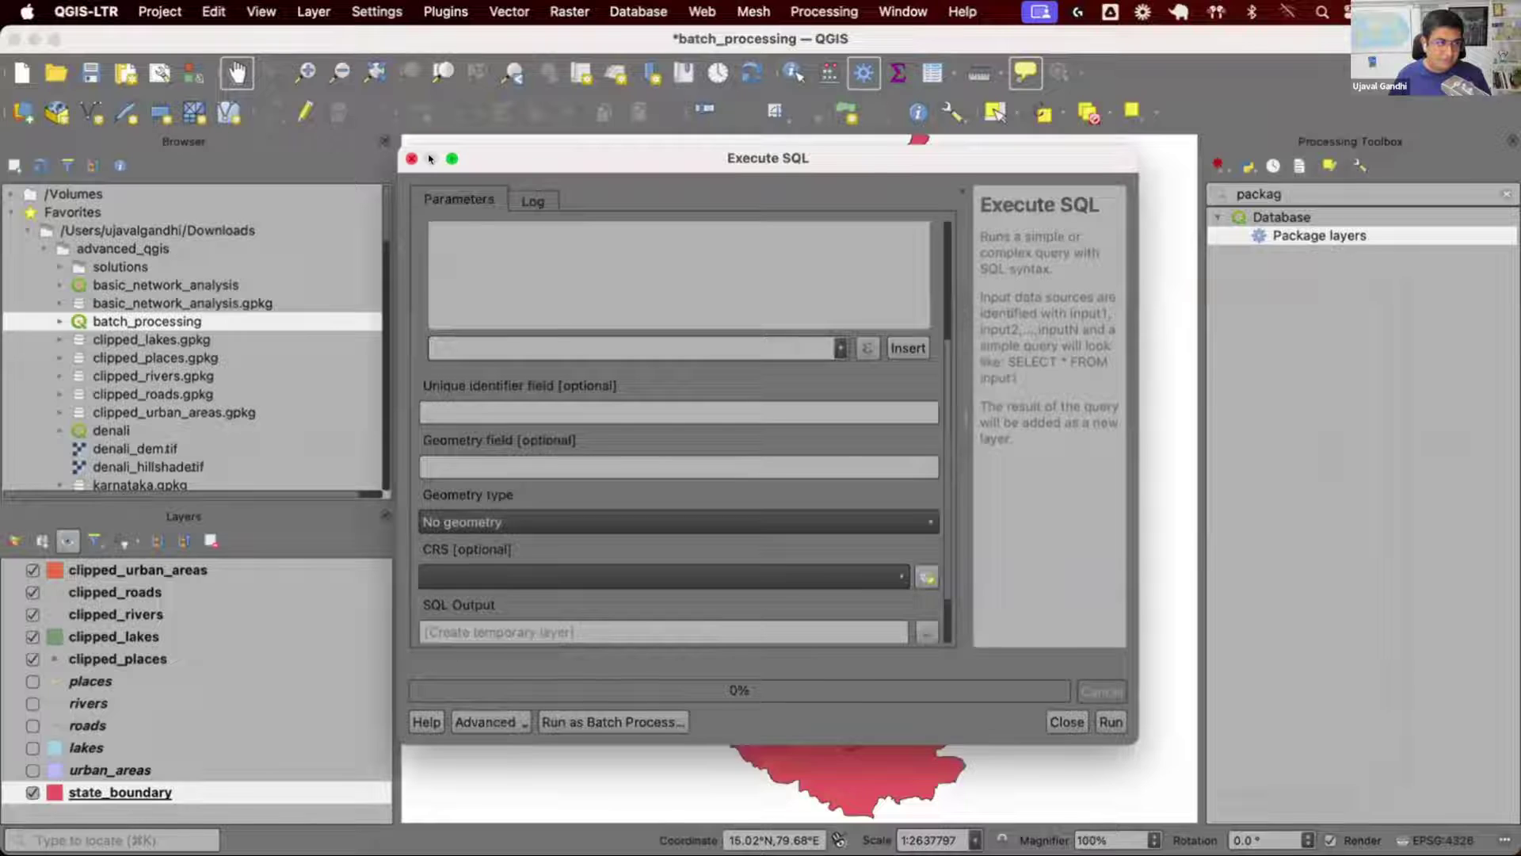
{"action": "left_click", "coordinate": [430, 159]}
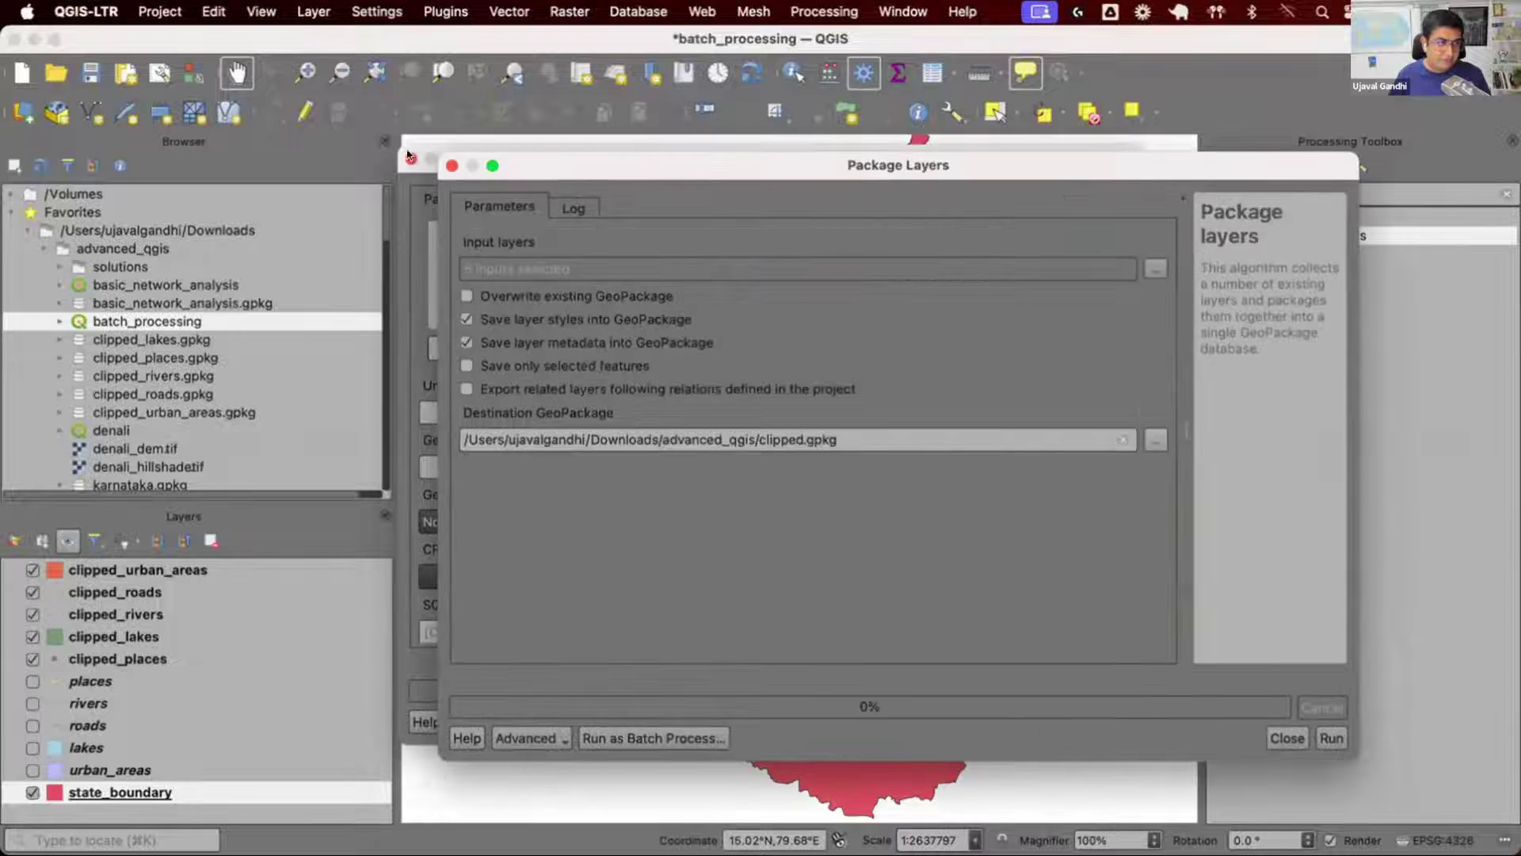
Run Package Layers to write the five clipped layers into clipped.gpkg and check the log.
{"action": "left_click", "coordinate": [895, 430]}
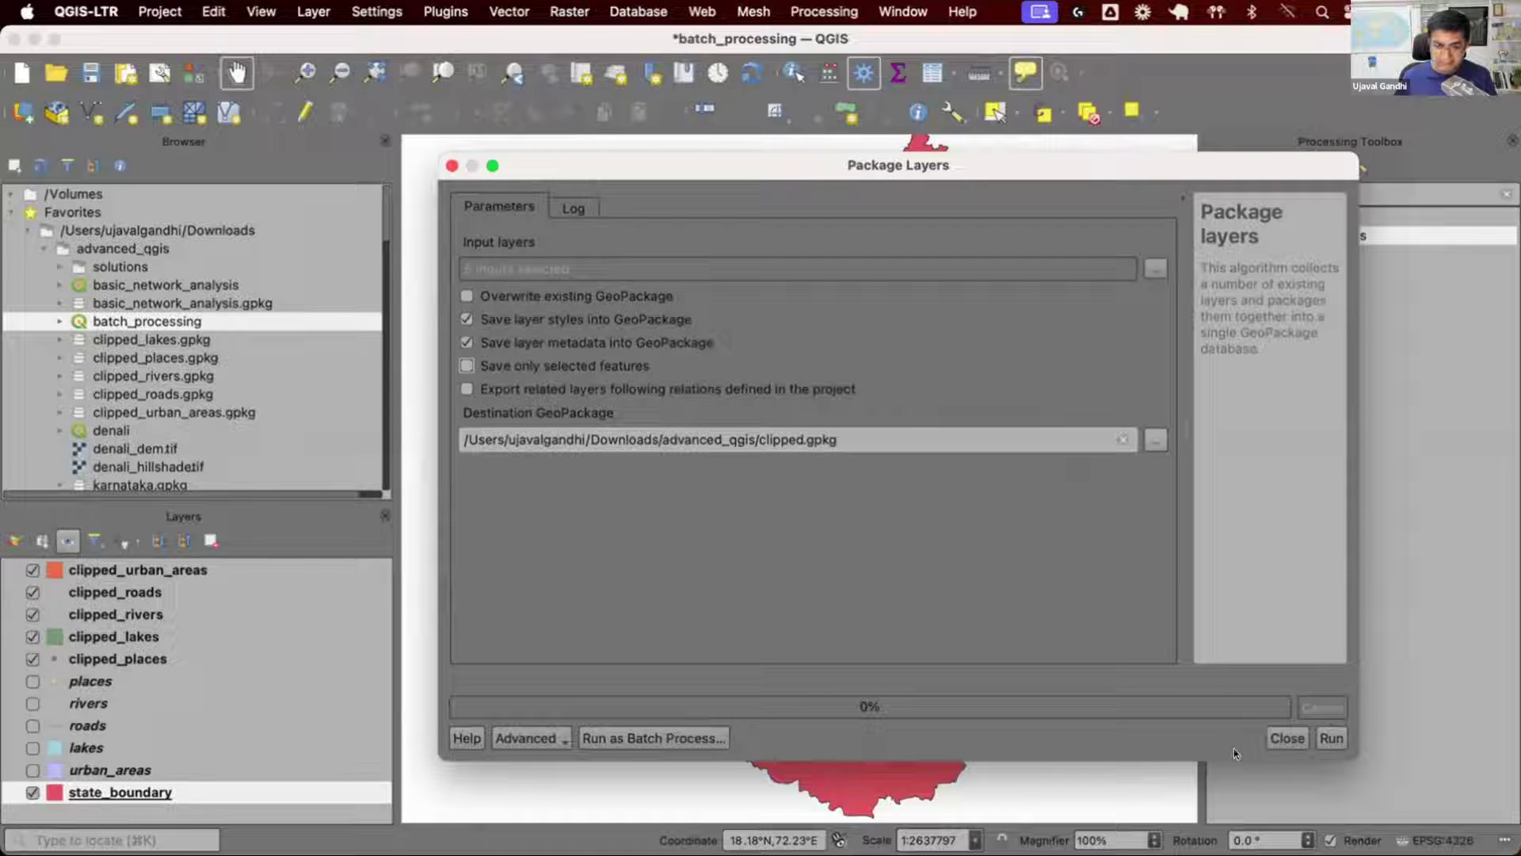
{"action": "left_click", "coordinate": [1315, 736]}
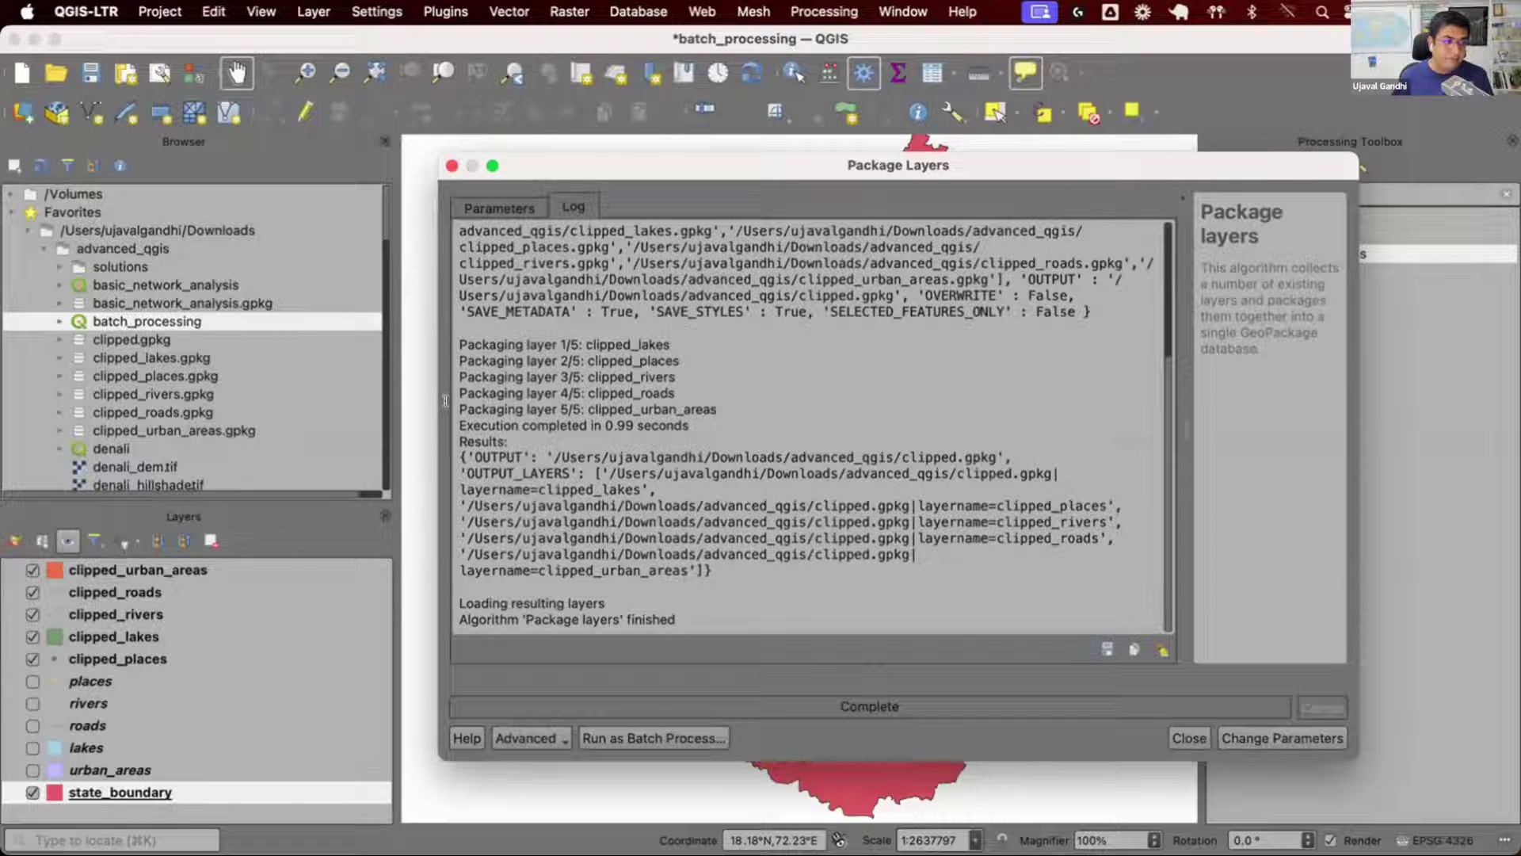
{"action": "left_click_drag", "start_coordinate": [475, 336], "coordinate": [716, 400]}
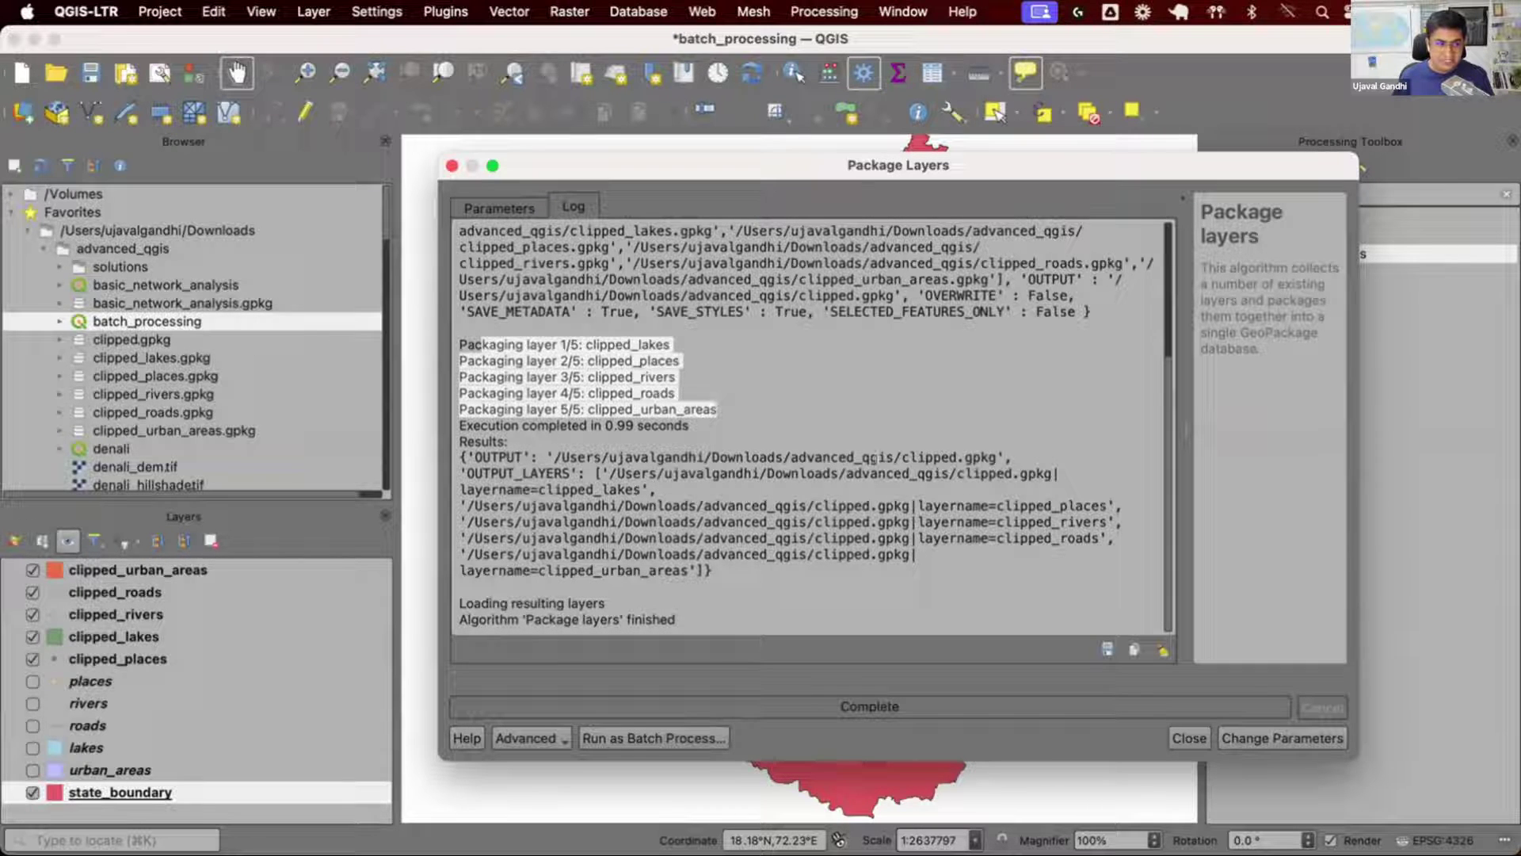
Close the packaging tool and expand clipped.gpkg in the Browser to list its clipped layers.
{"action": "left_click", "coordinate": [1189, 738]}
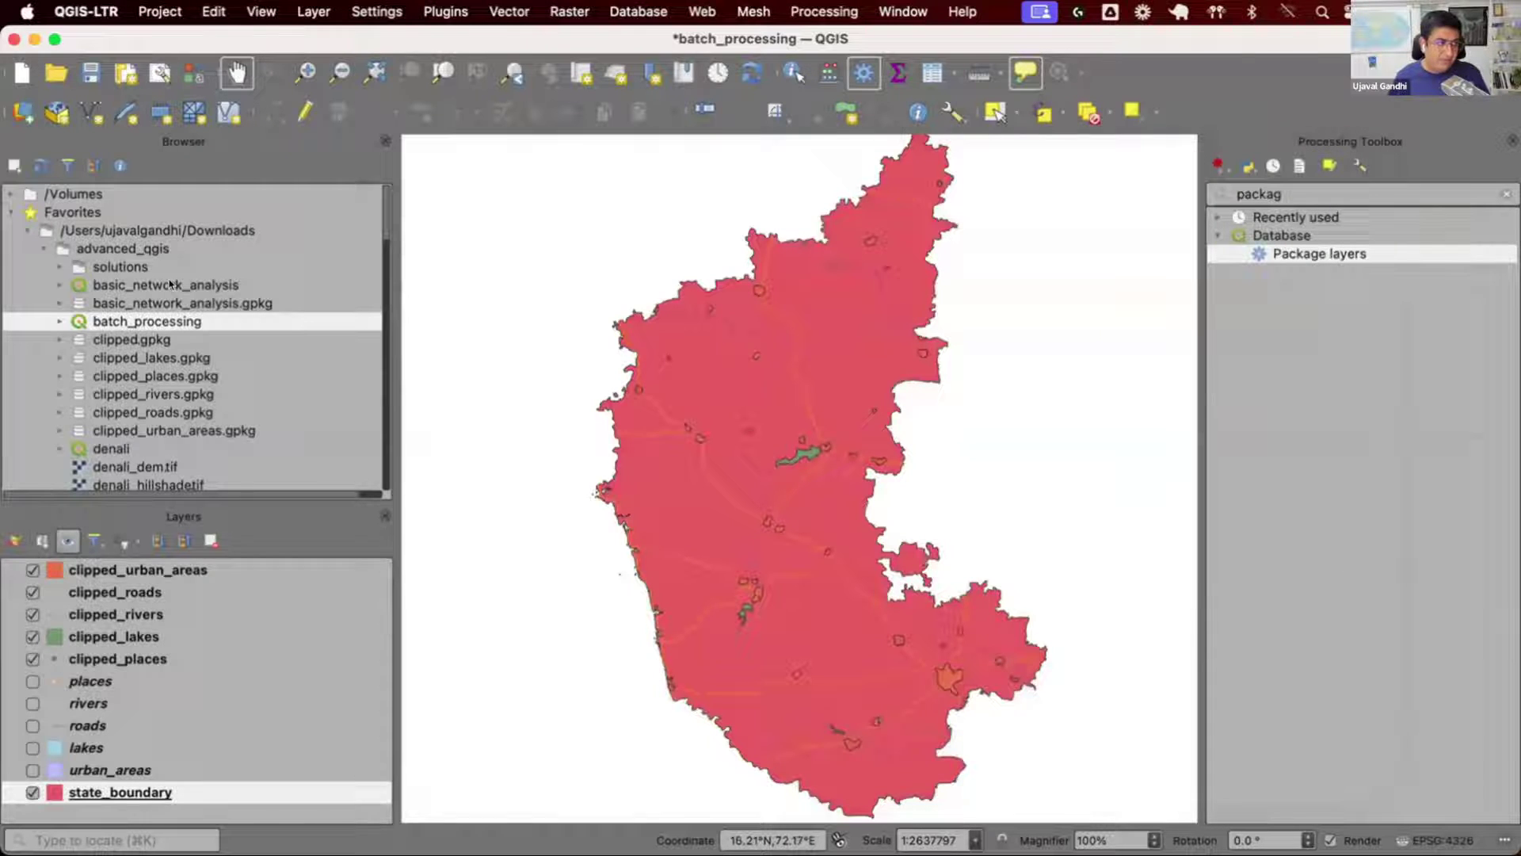
{"action": "scroll", "coordinate": [52, 297], "scroll_direction": "down", "scroll_amount": 3}
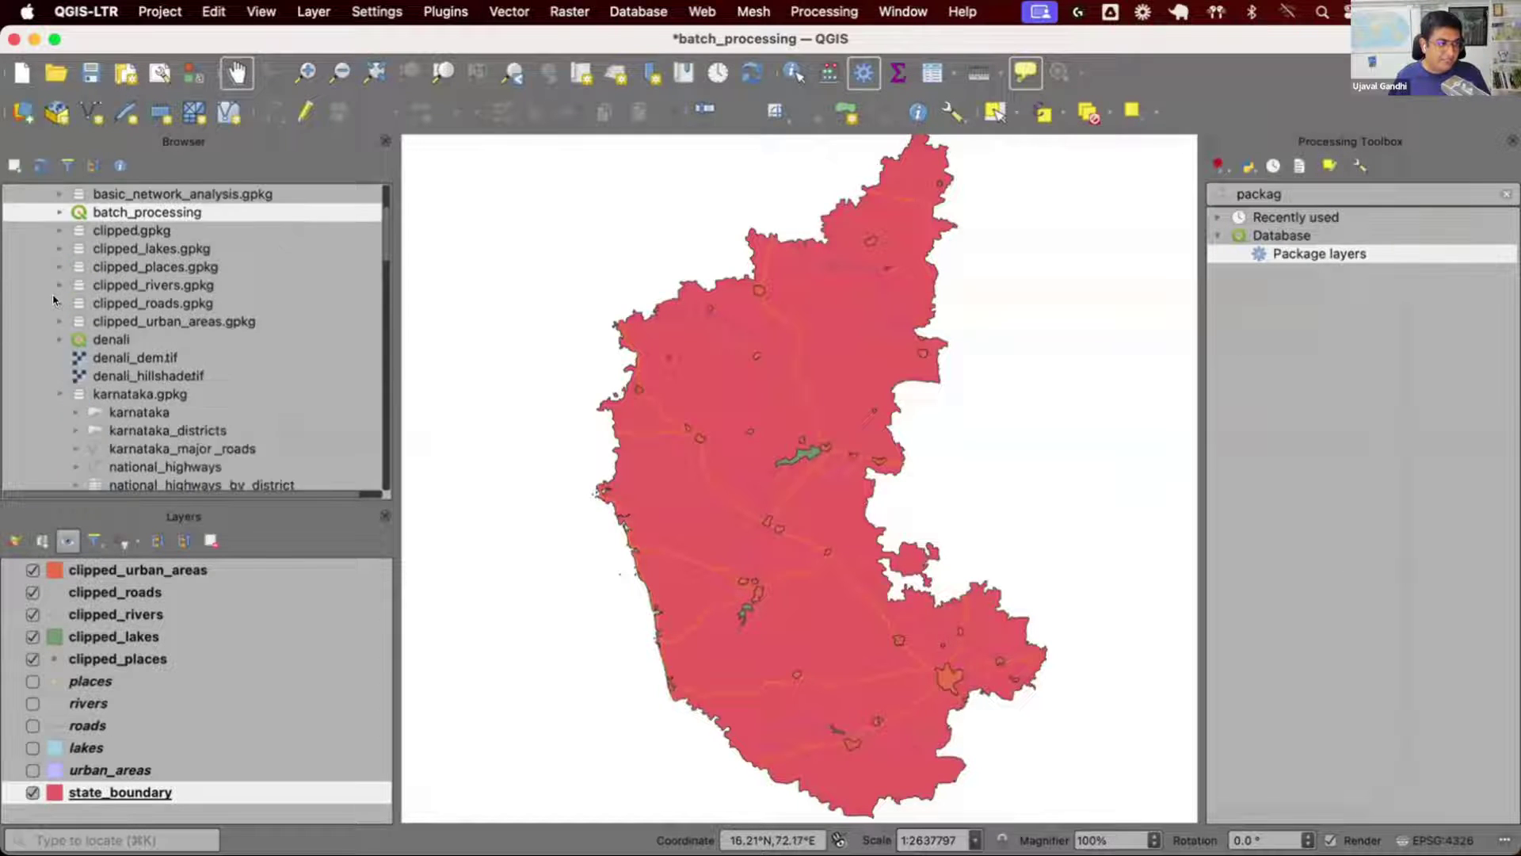
{"action": "scroll", "coordinate": [54, 309], "scroll_direction": "down", "scroll_amount": 1}
{"action": "left_click", "coordinate": [60, 339]}
{"action": "scroll", "coordinate": [73, 382], "scroll_direction": "down", "scroll_amount": 2}
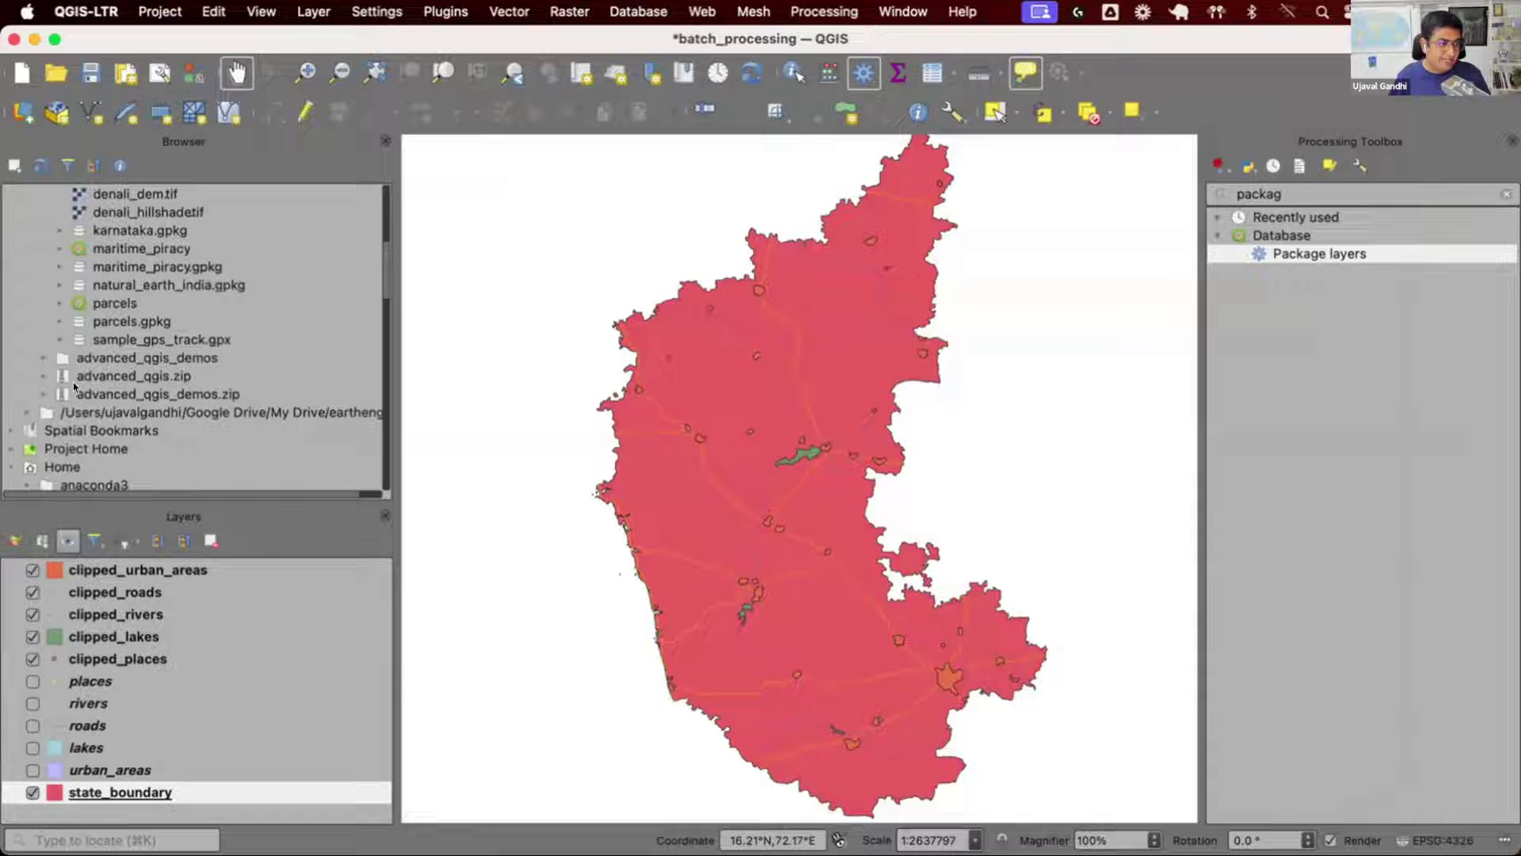
{"action": "scroll", "coordinate": [73, 381], "scroll_direction": "up", "scroll_amount": 4}
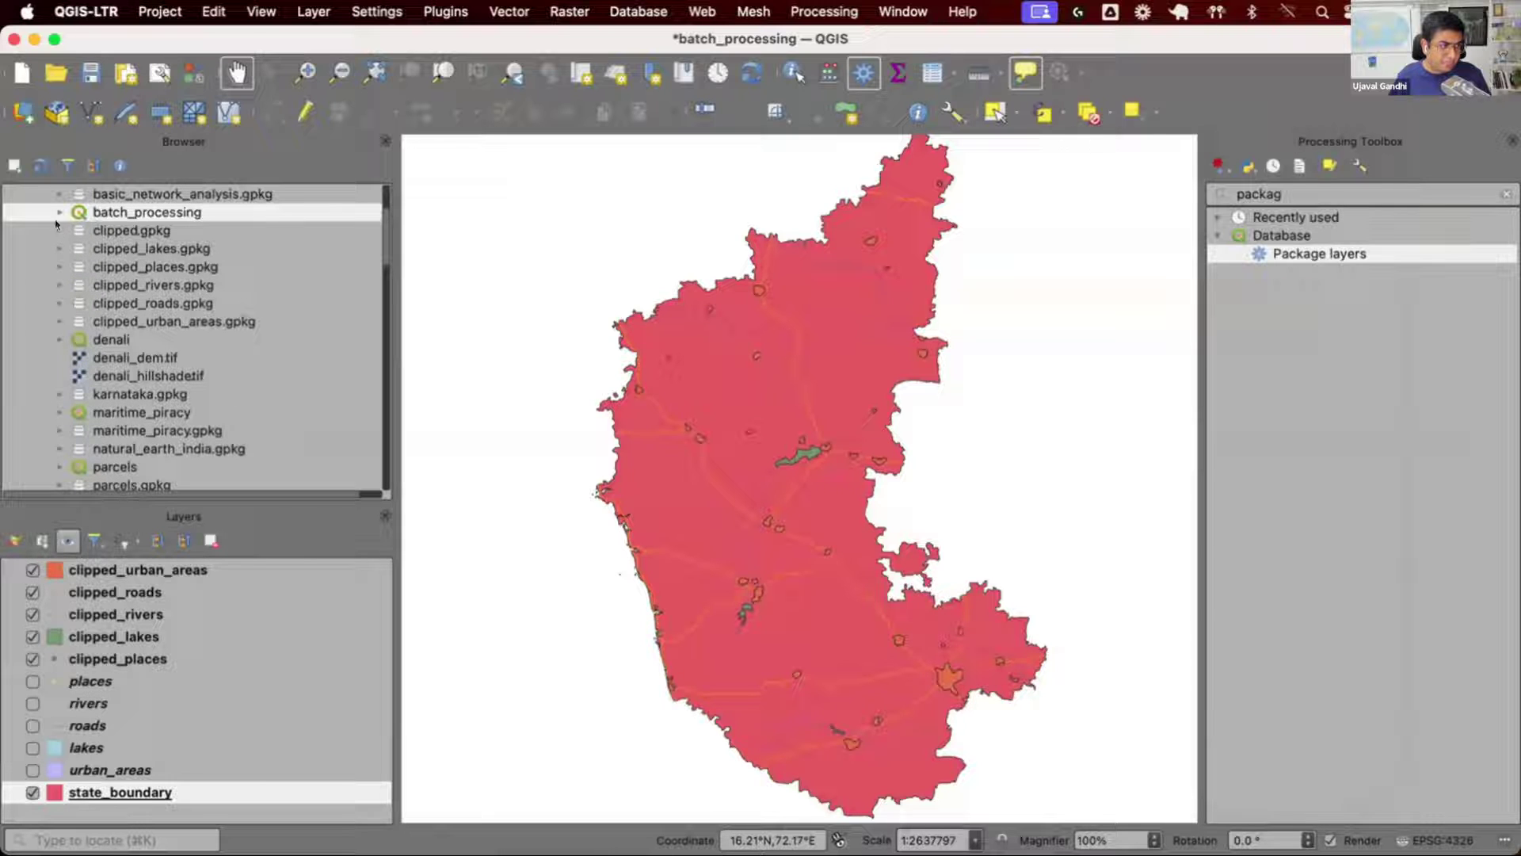
{"action": "left_click", "coordinate": [59, 230]}
{"action": "left_click", "coordinate": [156, 247]}
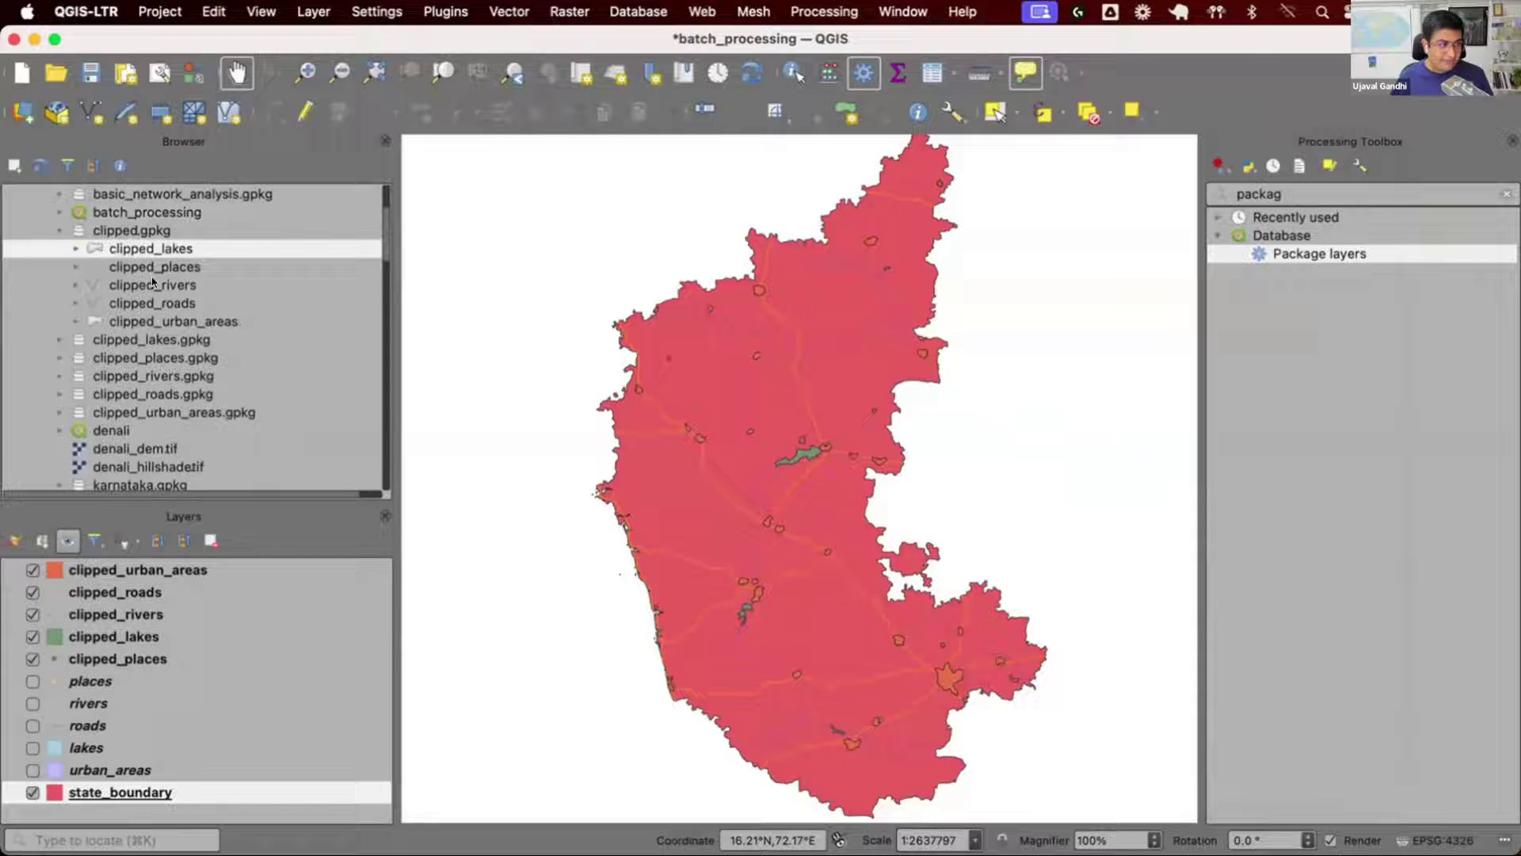
{"action": "left_click_drag", "start_coordinate": [155, 227], "coordinate": [155, 231]}
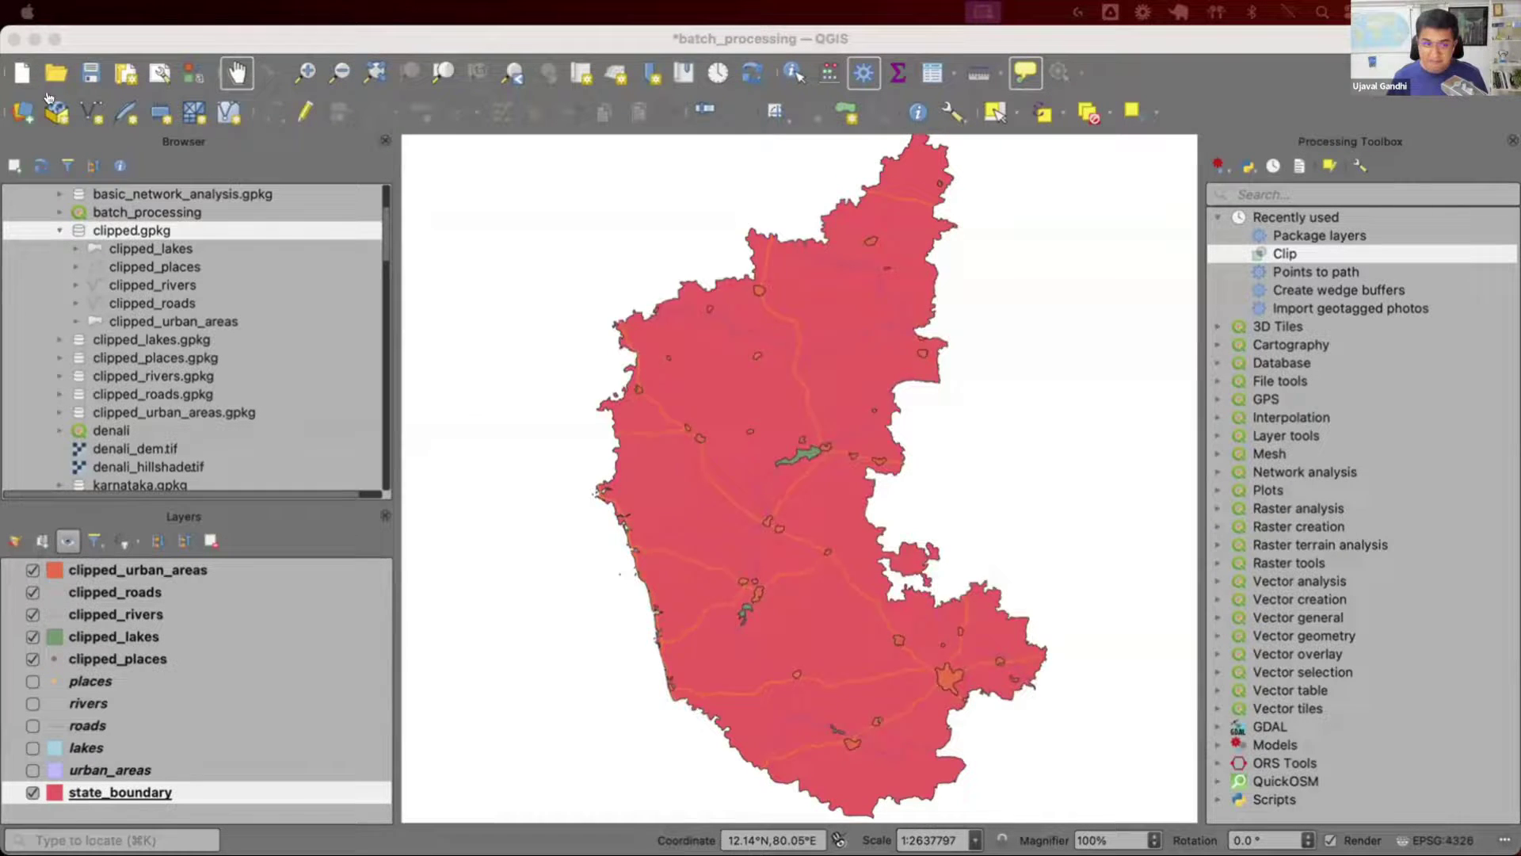
{"action": "key", "text": "super+Tab"}
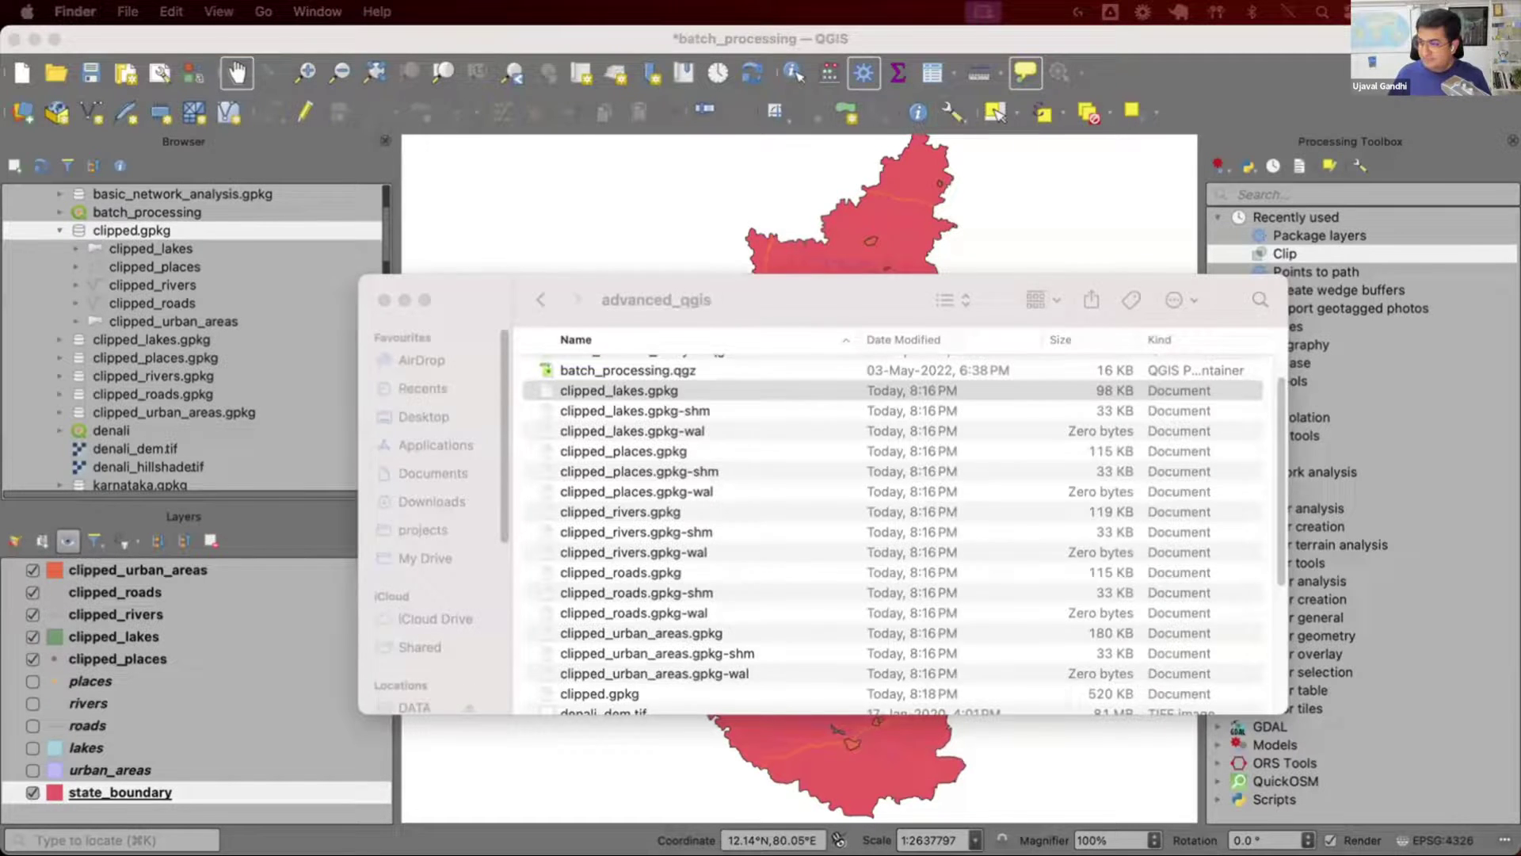
{"action": "key", "text": "super+Tab"}
{"action": "key", "text": "super+Tab"}
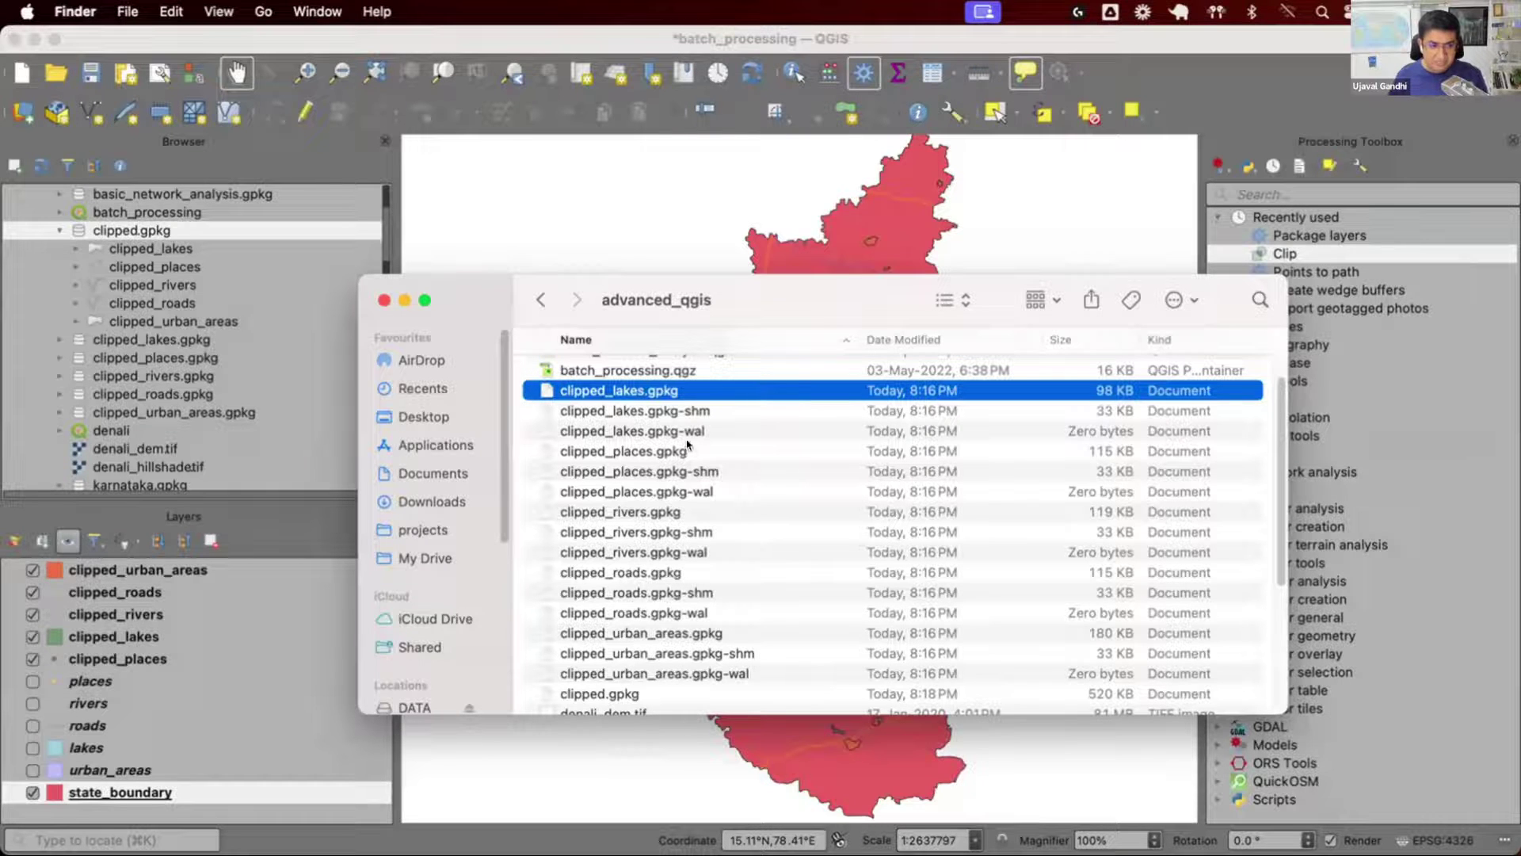
{"action": "left_click", "coordinate": [692, 412]}
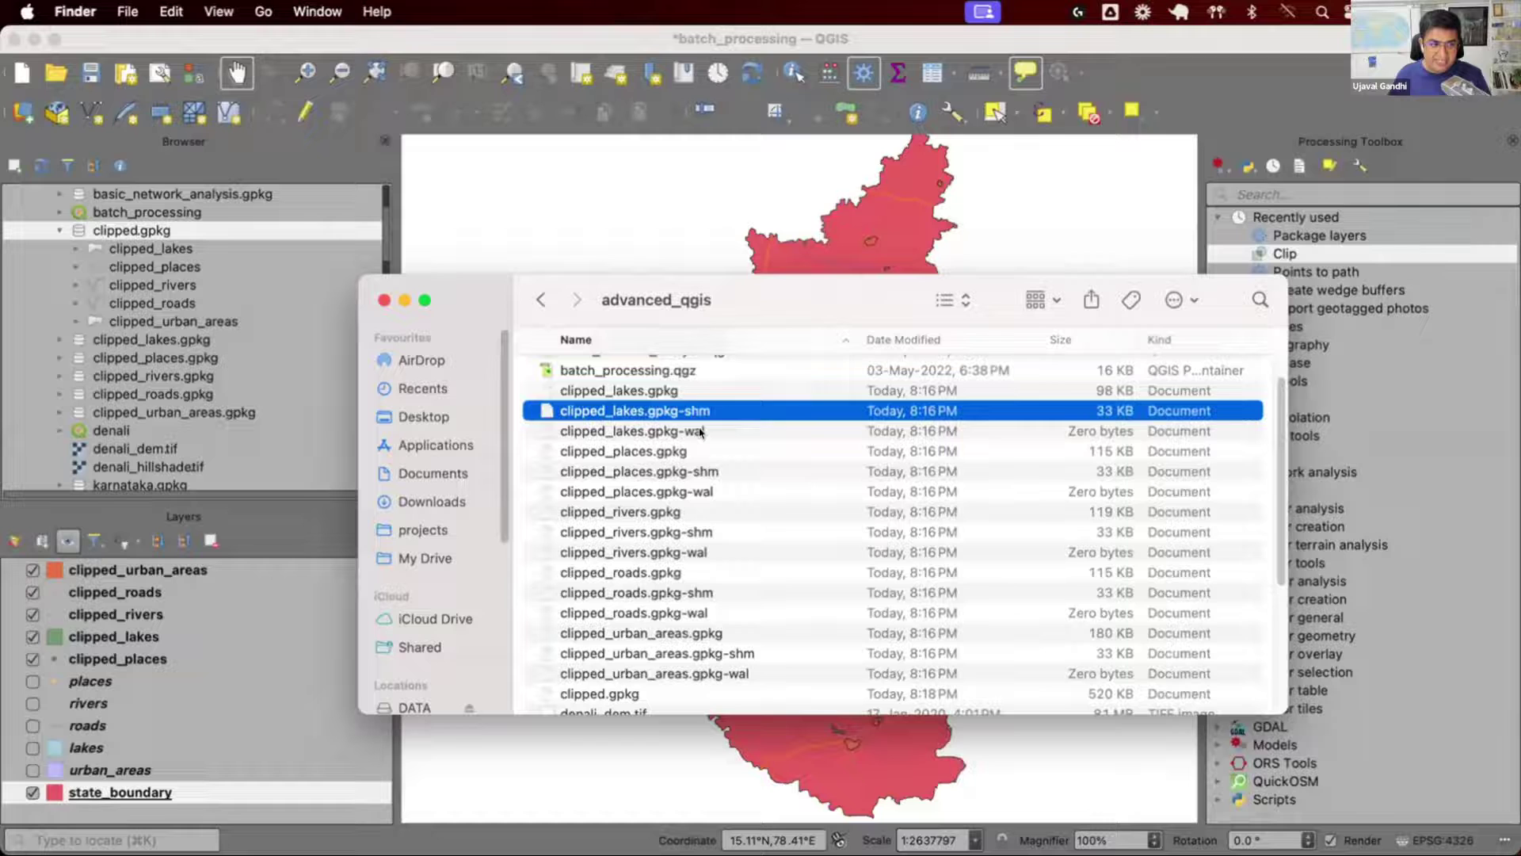
{"action": "left_click", "coordinate": [700, 432]}
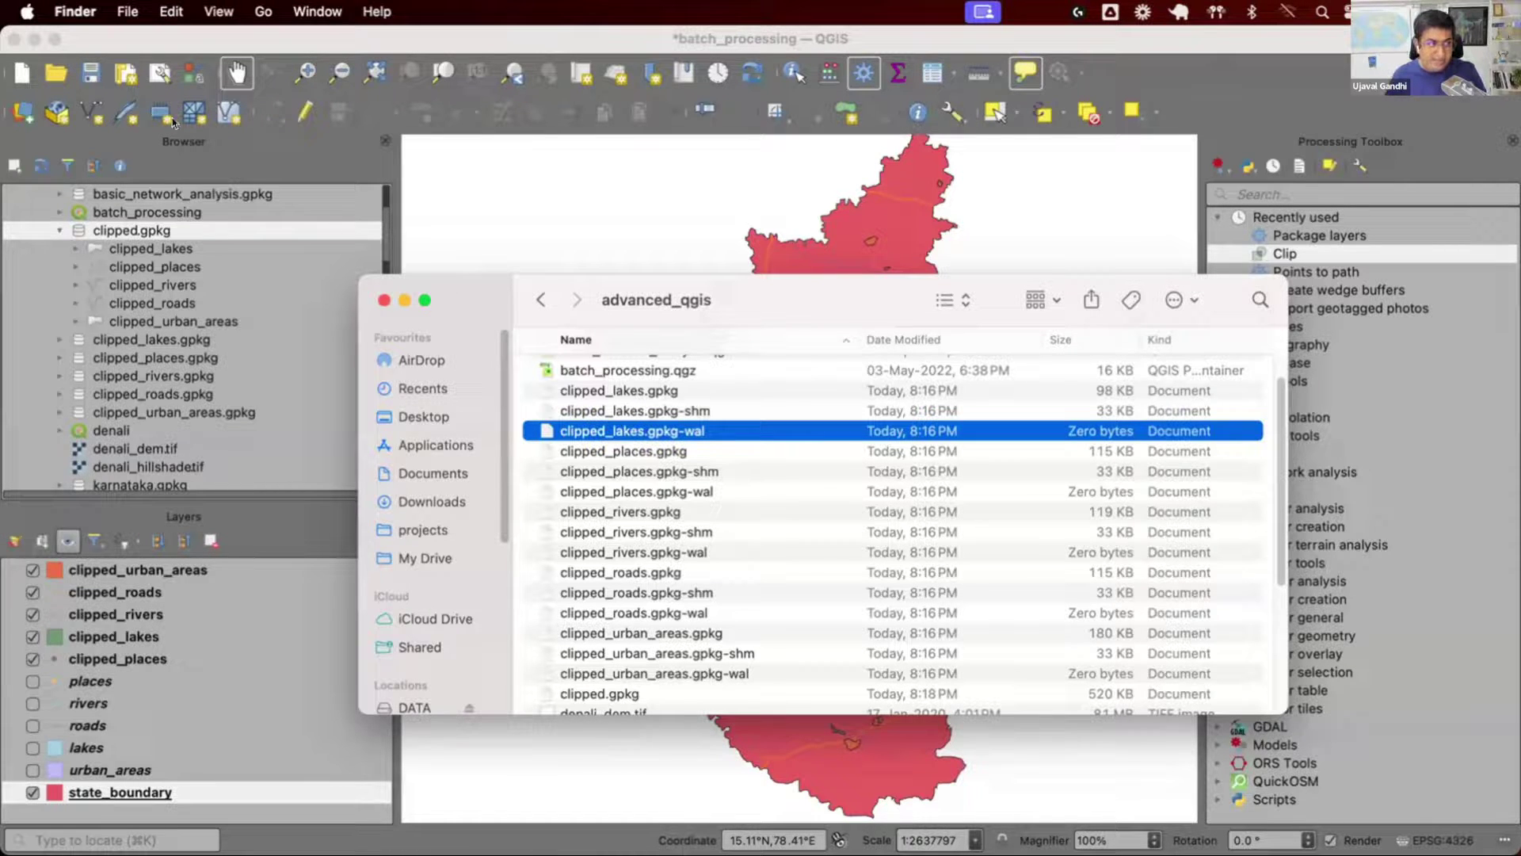
Discard the batch_processing project for a new untitled one, then return to the advanced_qgis Finder window.
{"action": "left_click", "coordinate": [8, 74]}
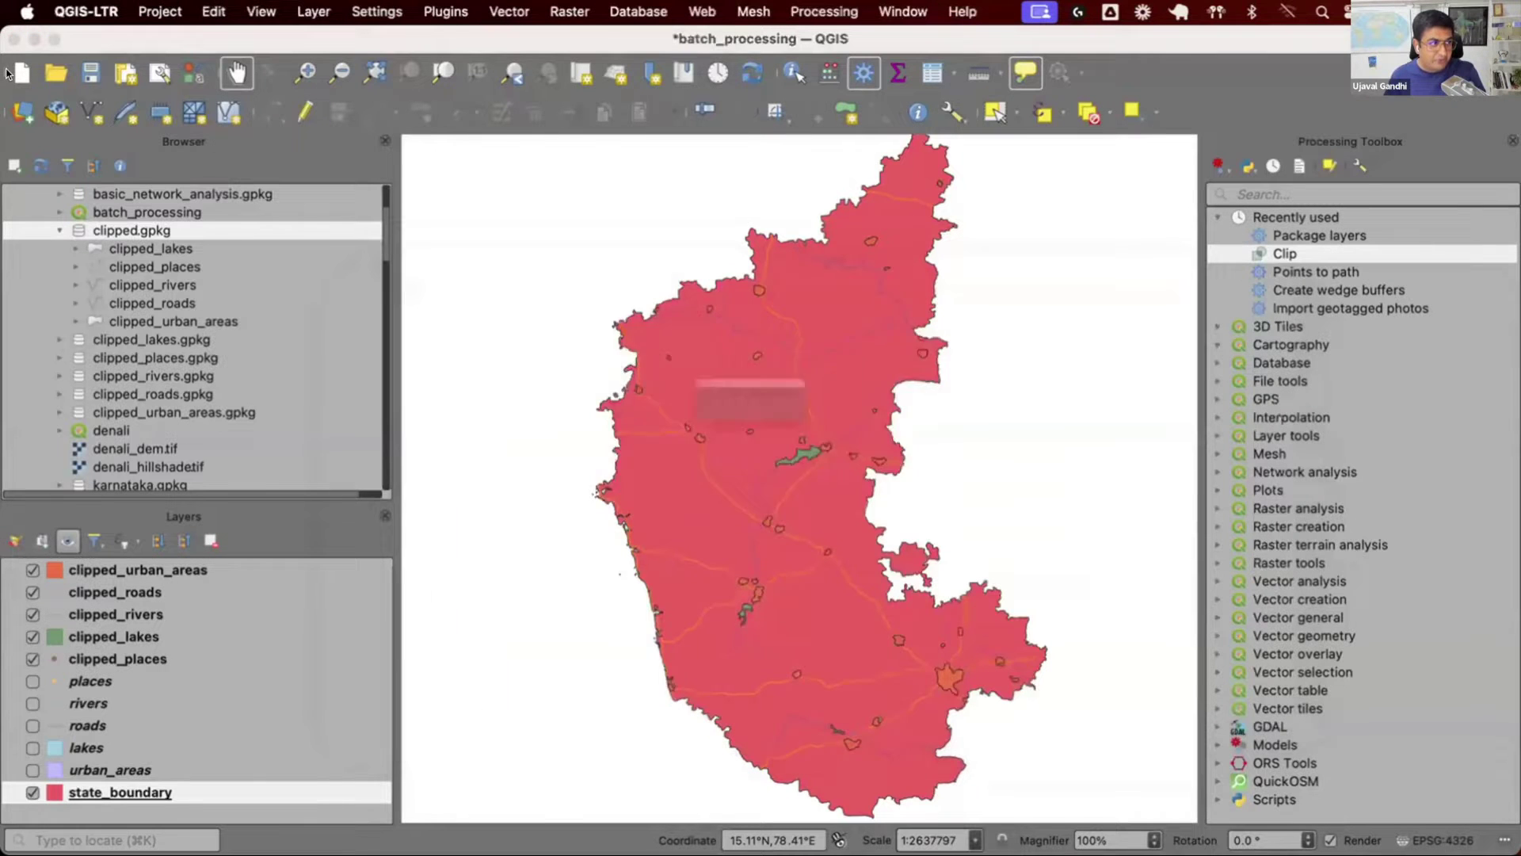
{"action": "left_click", "coordinate": [754, 438]}
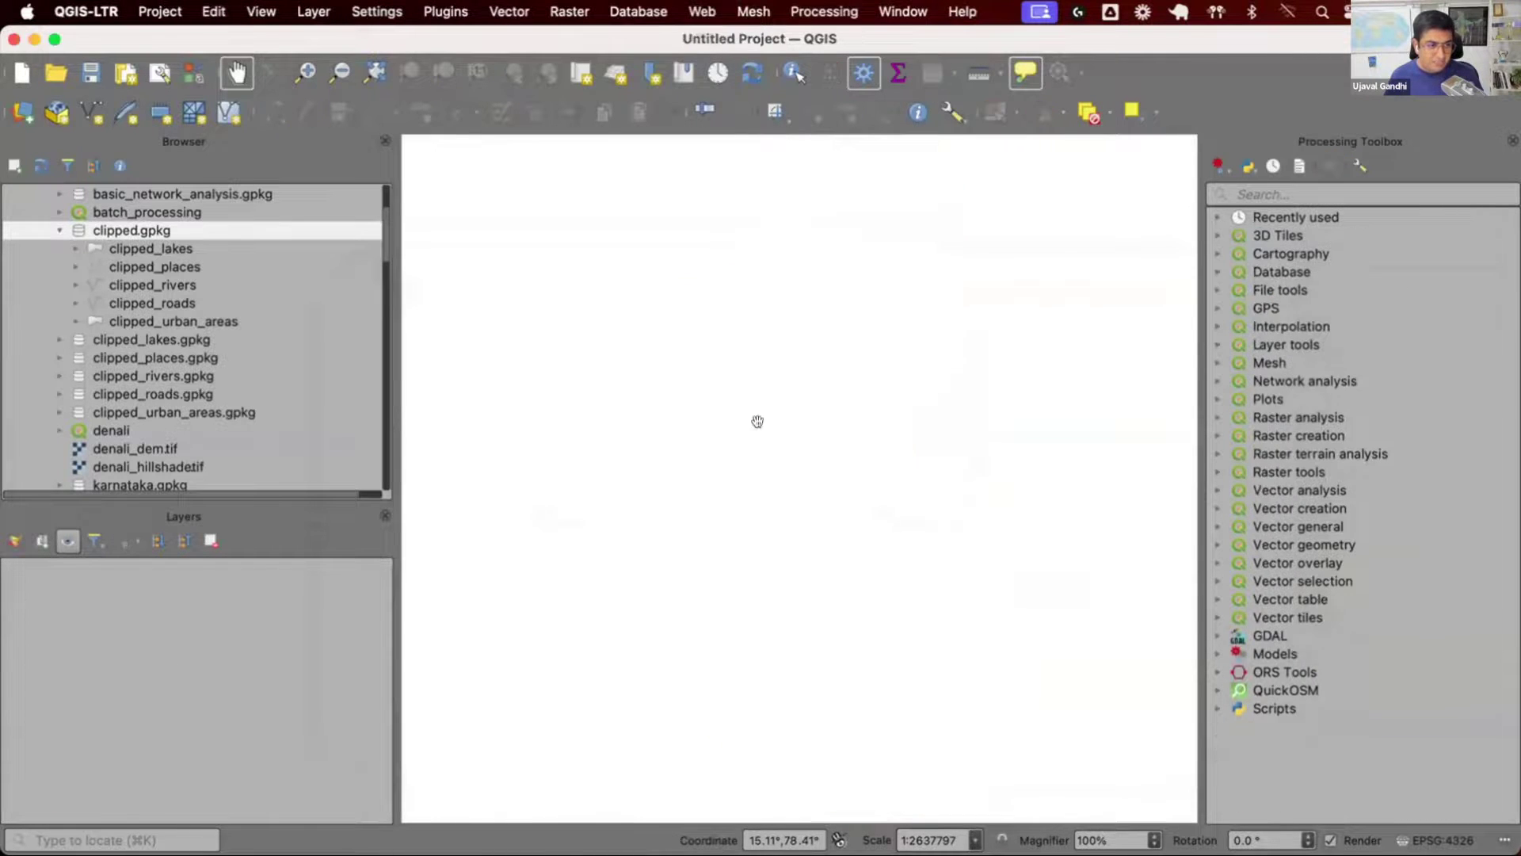
{"action": "key", "text": "super+Tab"}
{"action": "scroll", "coordinate": [715, 428], "scroll_direction": "up", "scroll_amount": 1}
{"action": "key", "text": "c"}
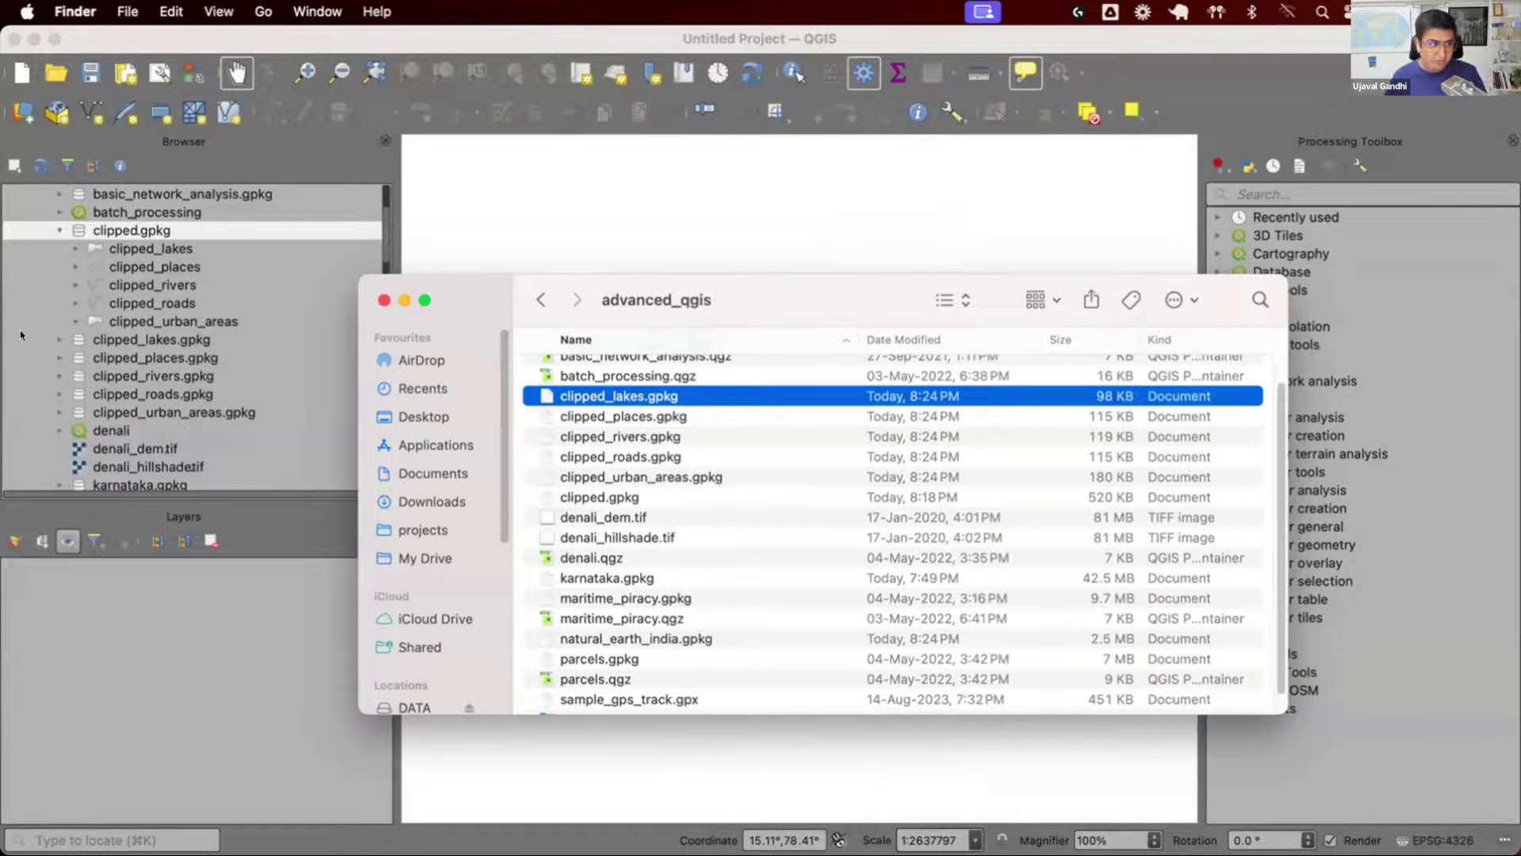
{"action": "double_click", "coordinate": [200, 250]}
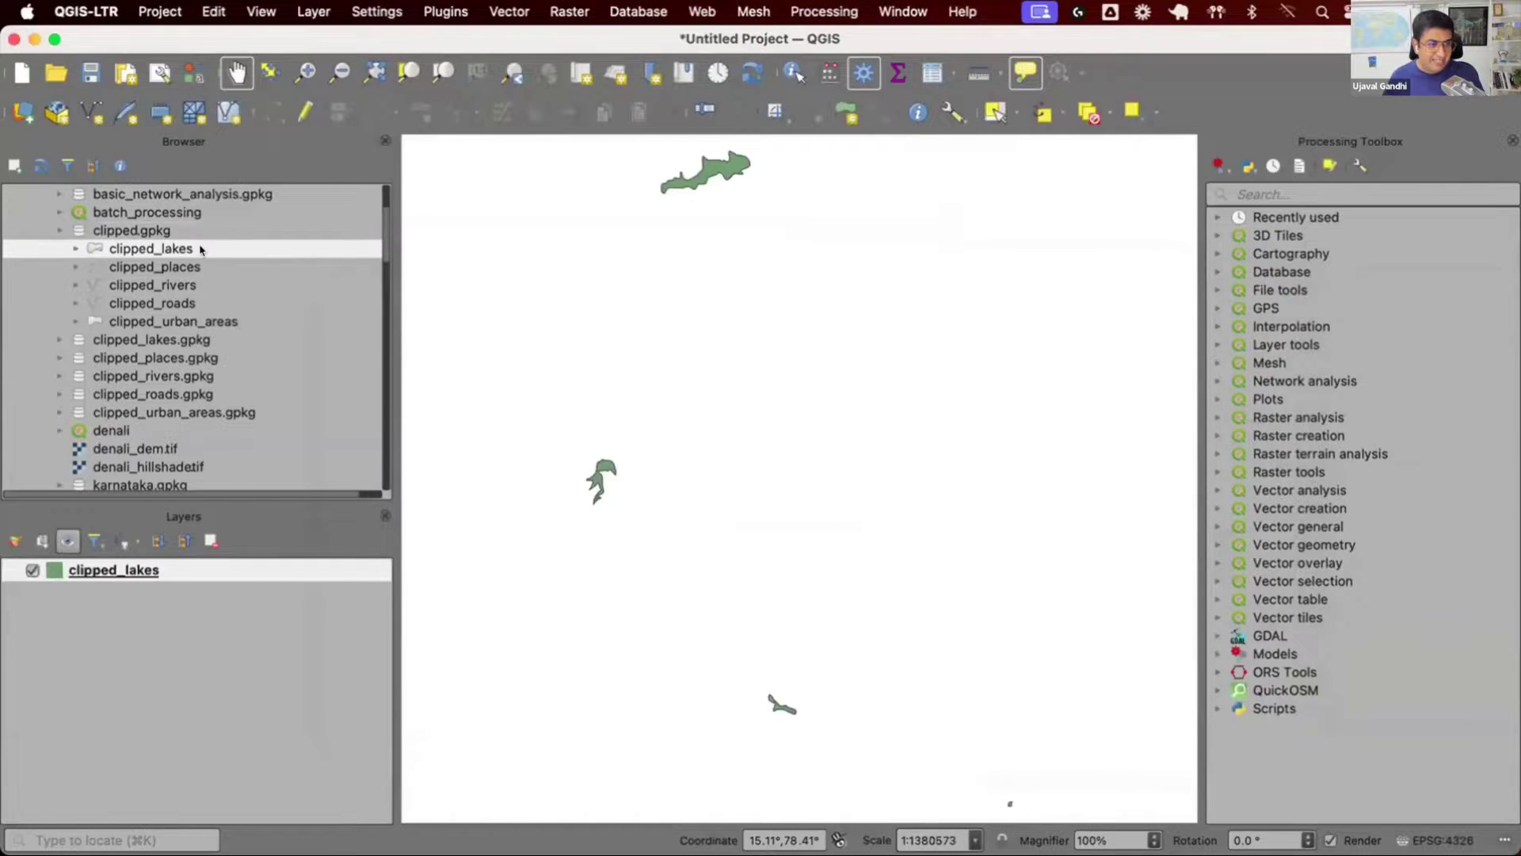
{"action": "key", "text": "super+Tab"}
{"action": "left_click", "coordinate": [626, 517]}
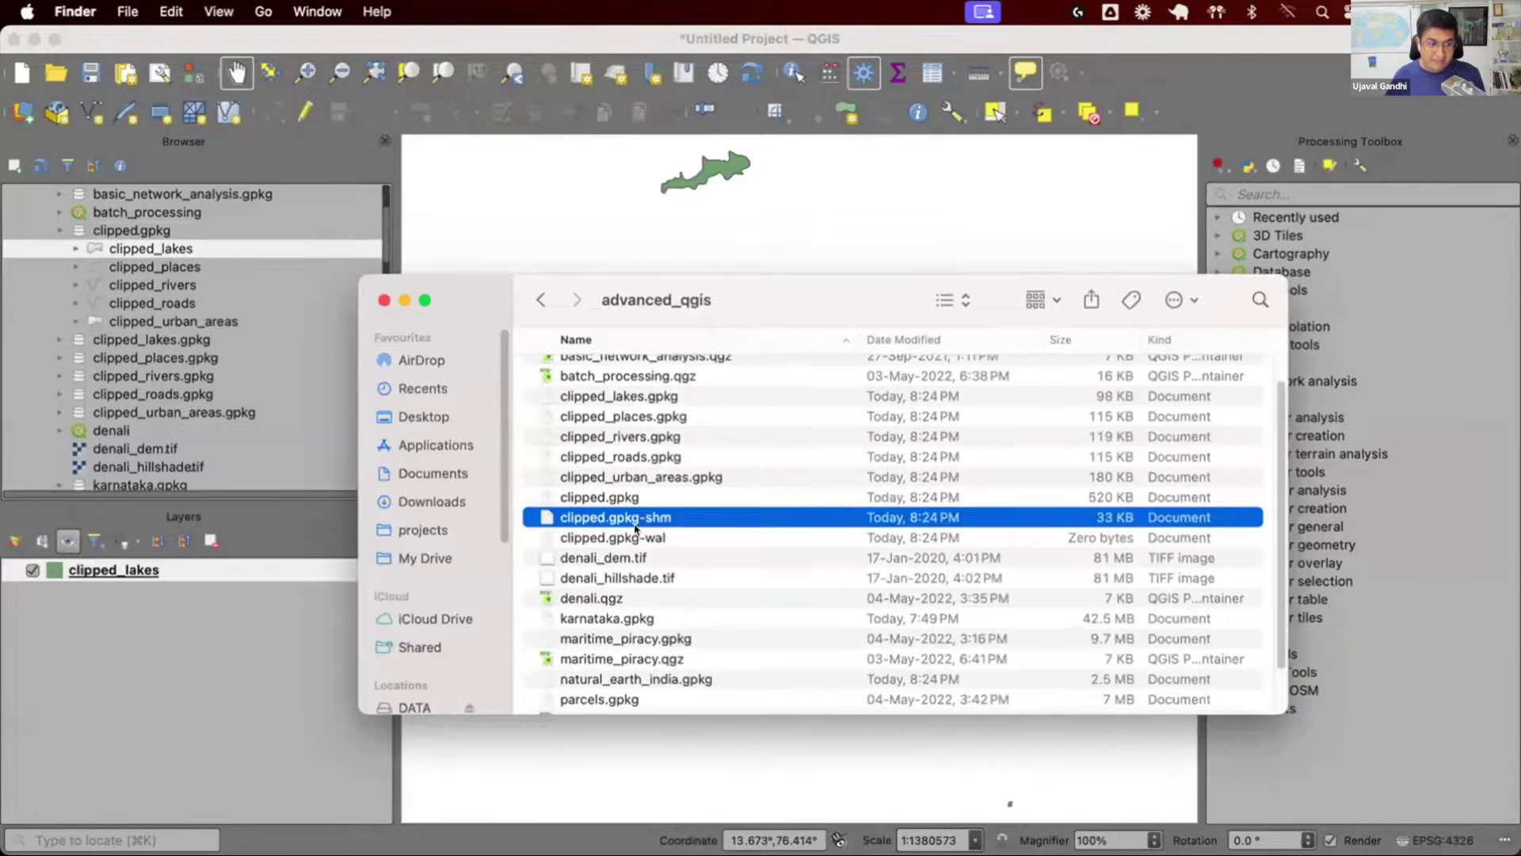
{"action": "left_click", "coordinate": [635, 534]}
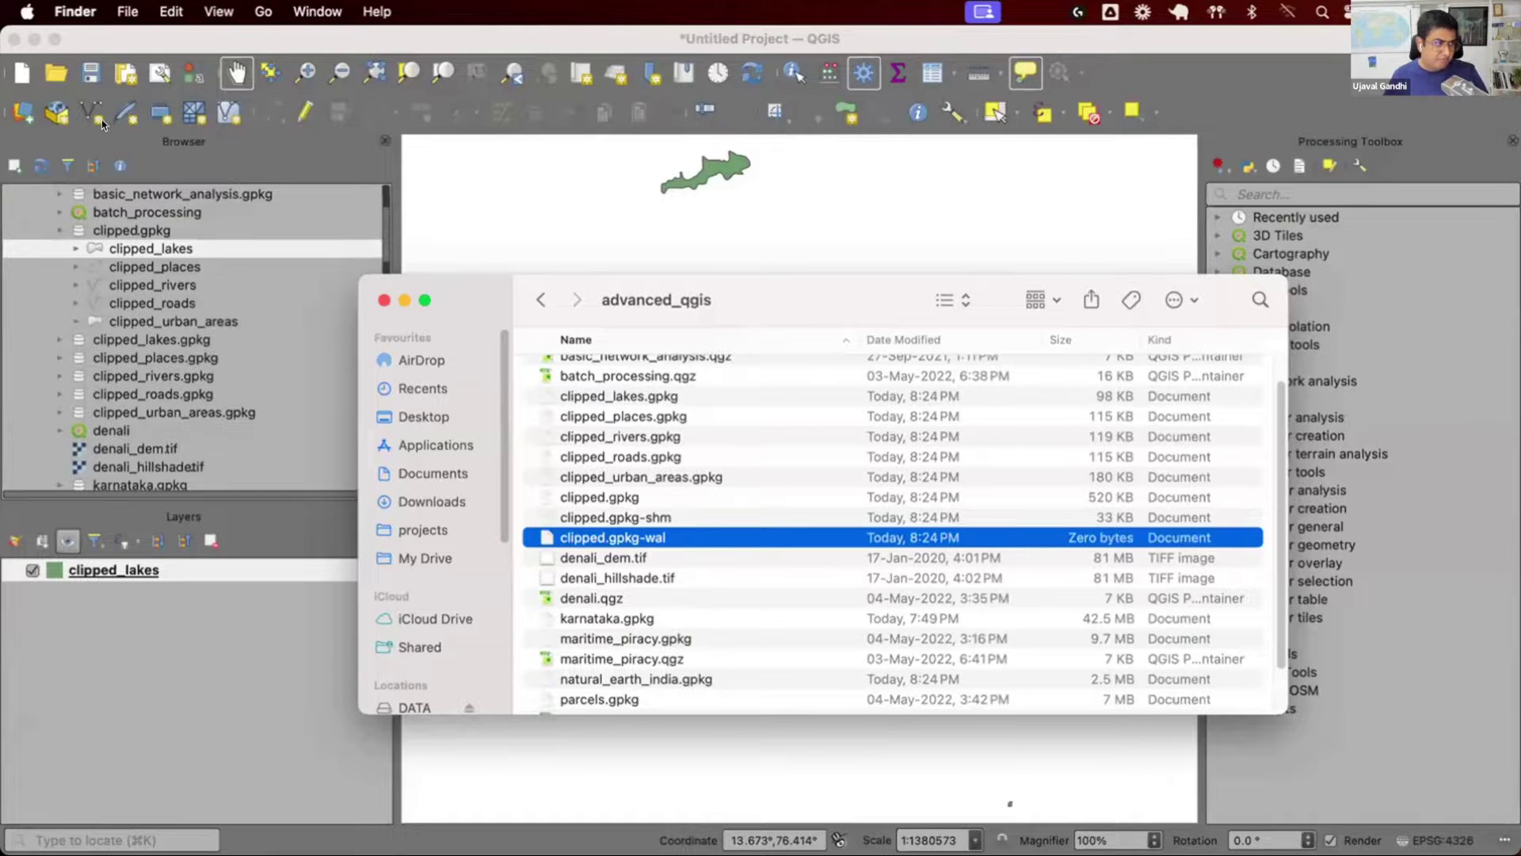
{"action": "left_click", "coordinate": [18, 73]}
{"action": "left_click", "coordinate": [752, 439]}
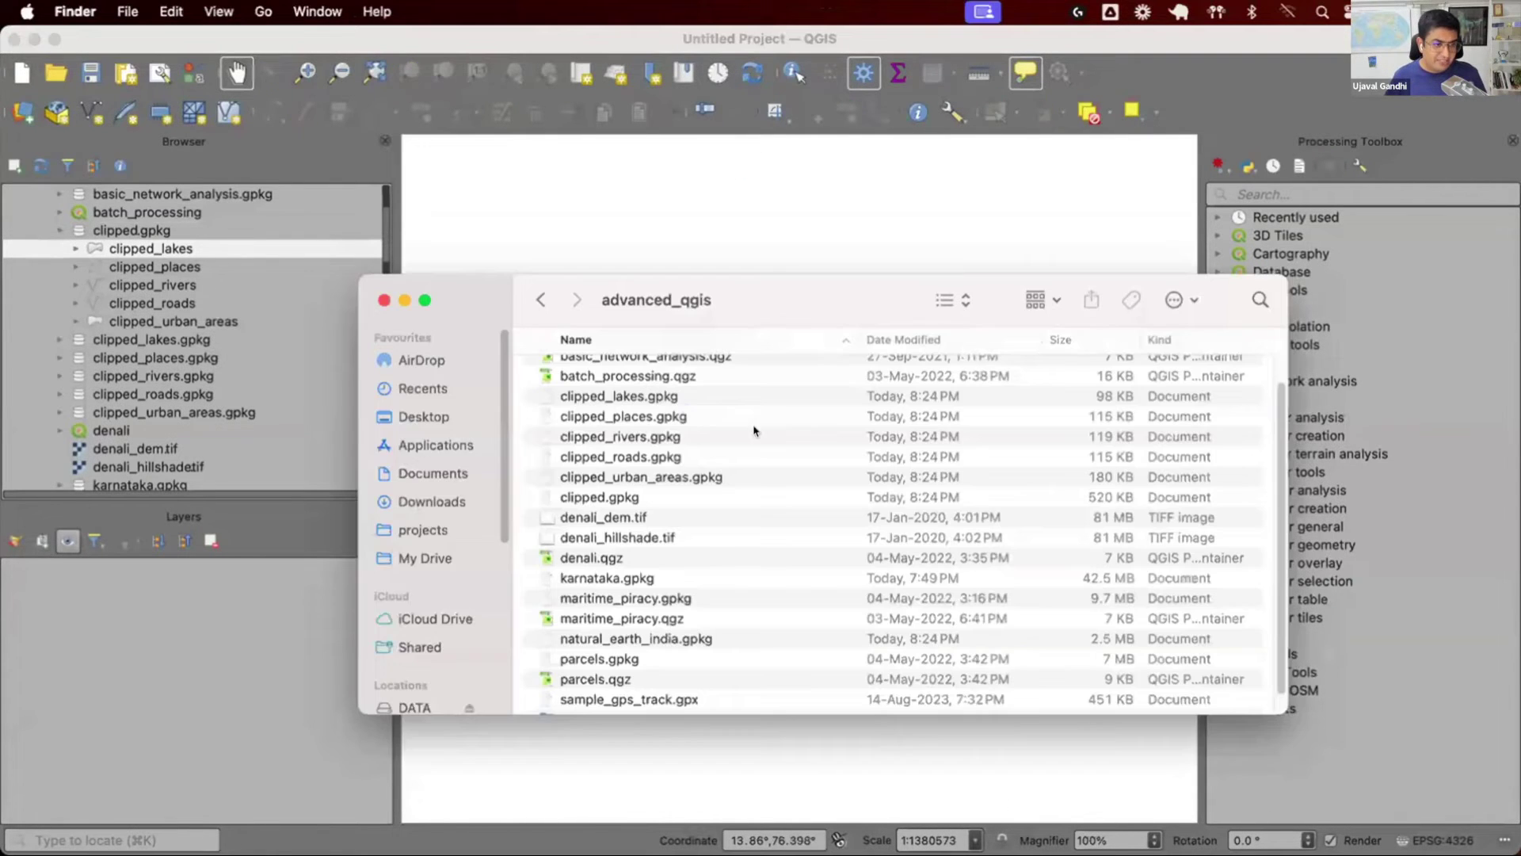
{"action": "left_click", "coordinate": [652, 492]}
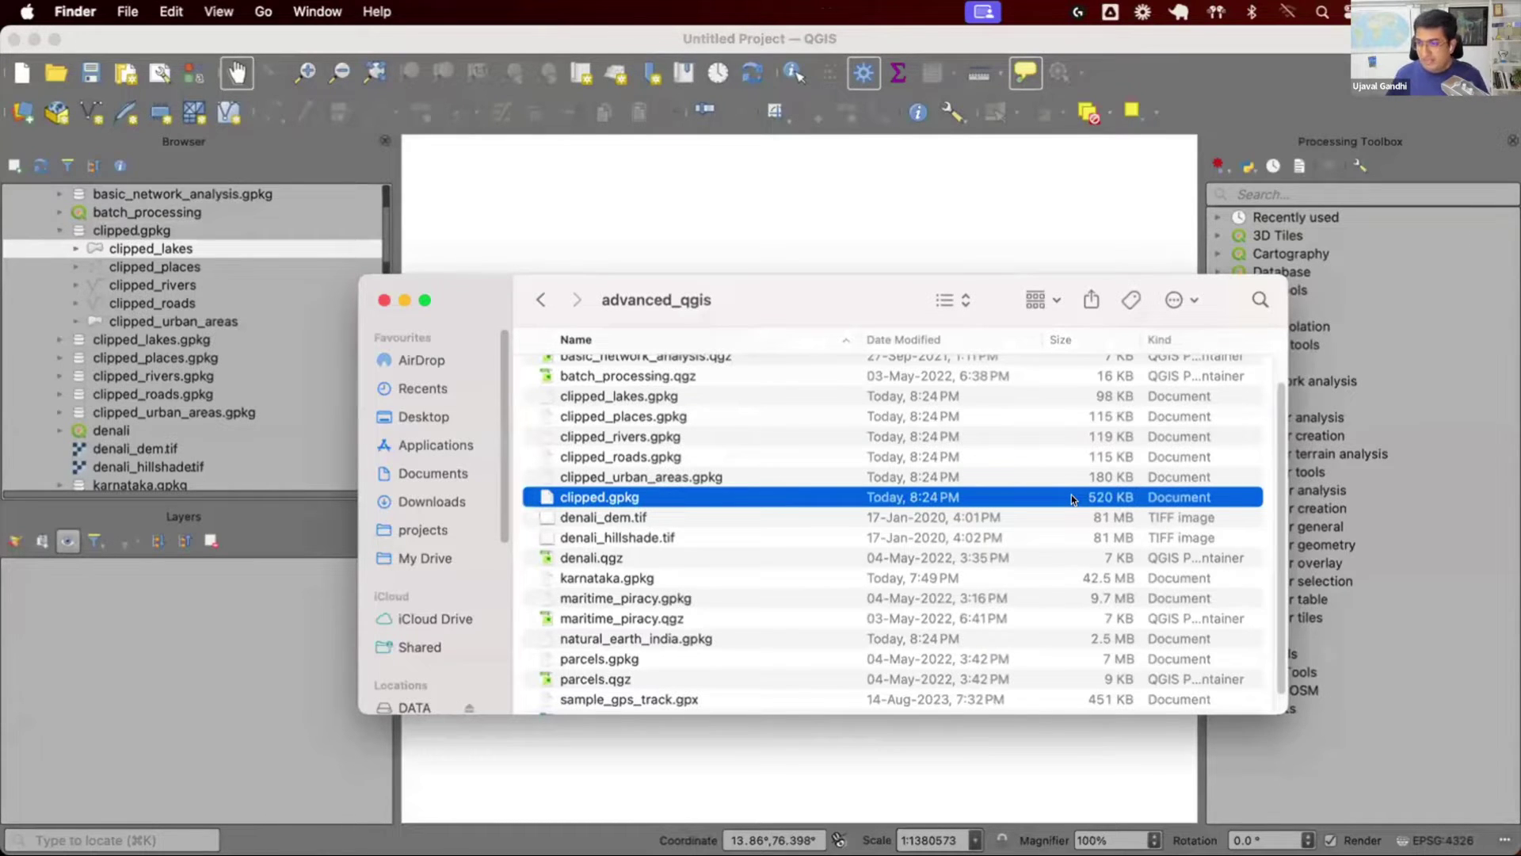
Expand the solutions folder in the Browser and open the Batch_Processing_Checkpoint1 project.
{"action": "scroll", "coordinate": [51, 259], "scroll_direction": "up", "scroll_amount": 3}
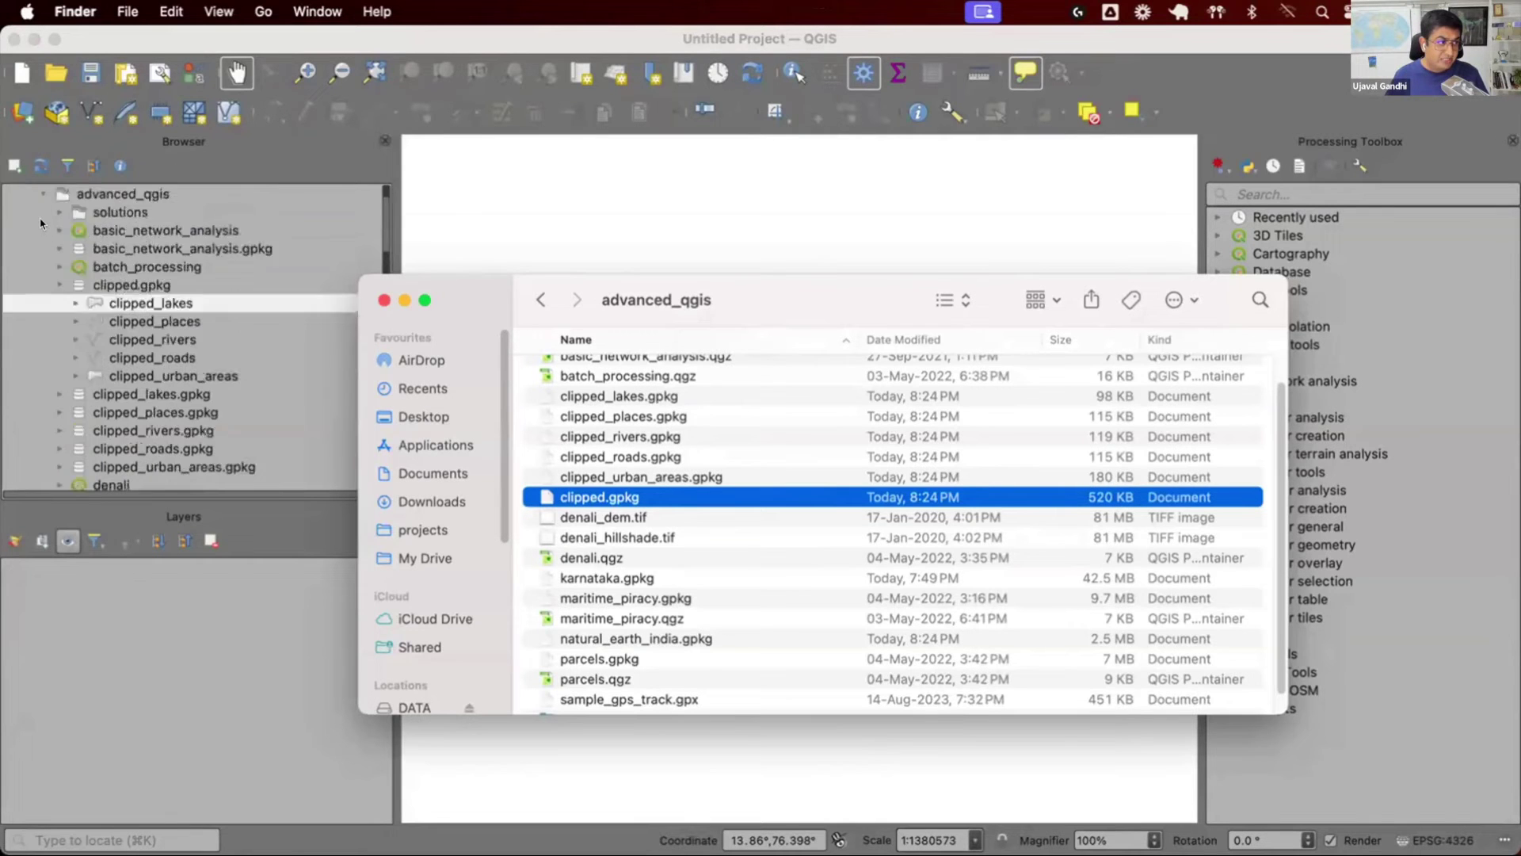
{"action": "left_click", "coordinate": [55, 267]}
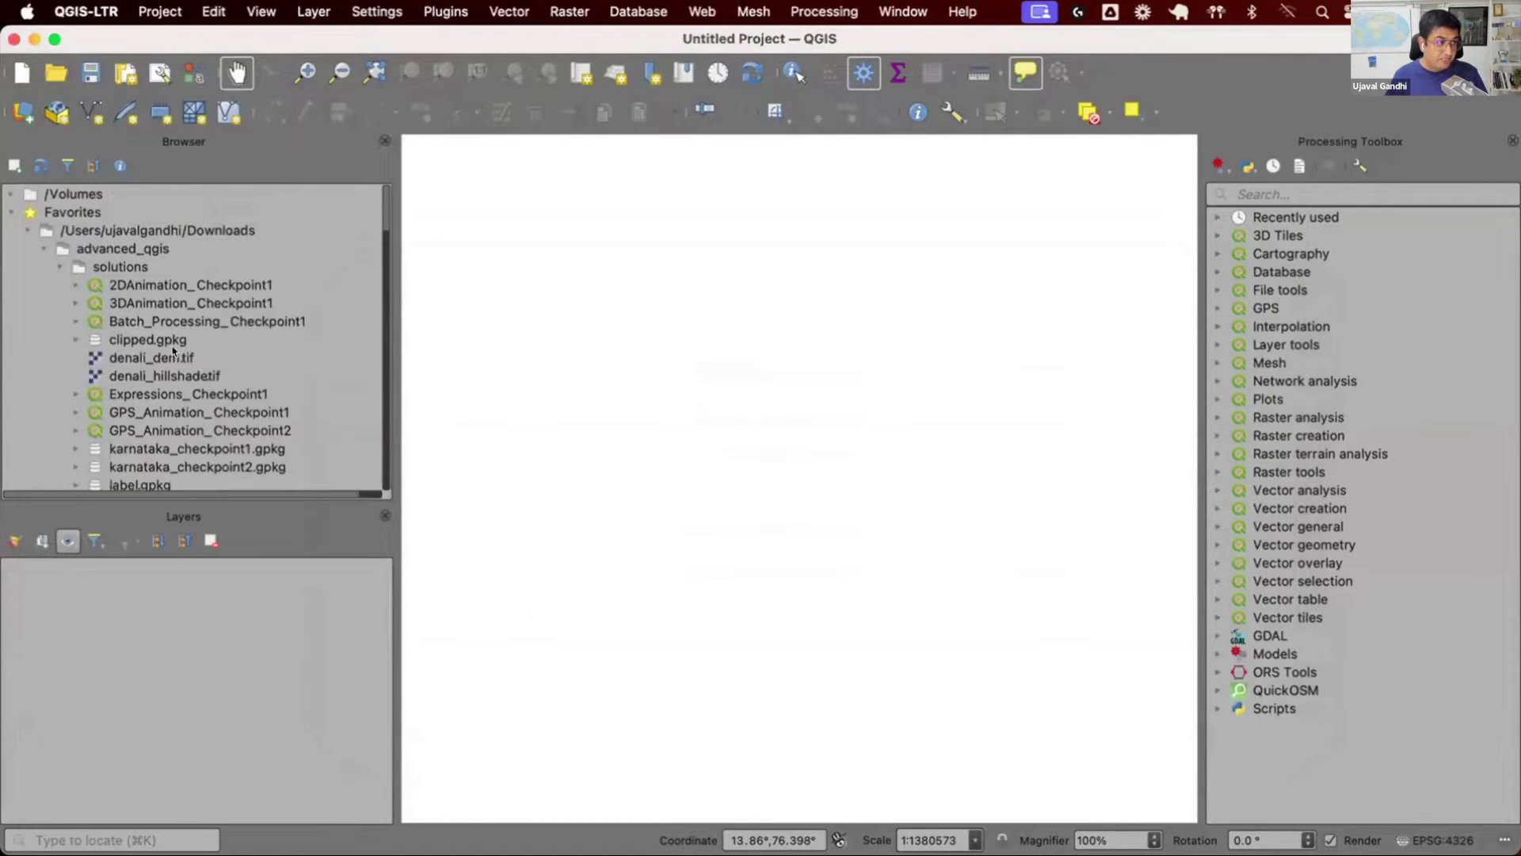
{"action": "scroll", "coordinate": [213, 394], "scroll_direction": "down", "scroll_amount": 3}
{"action": "scroll", "coordinate": [208, 396], "scroll_direction": "up", "scroll_amount": 3}
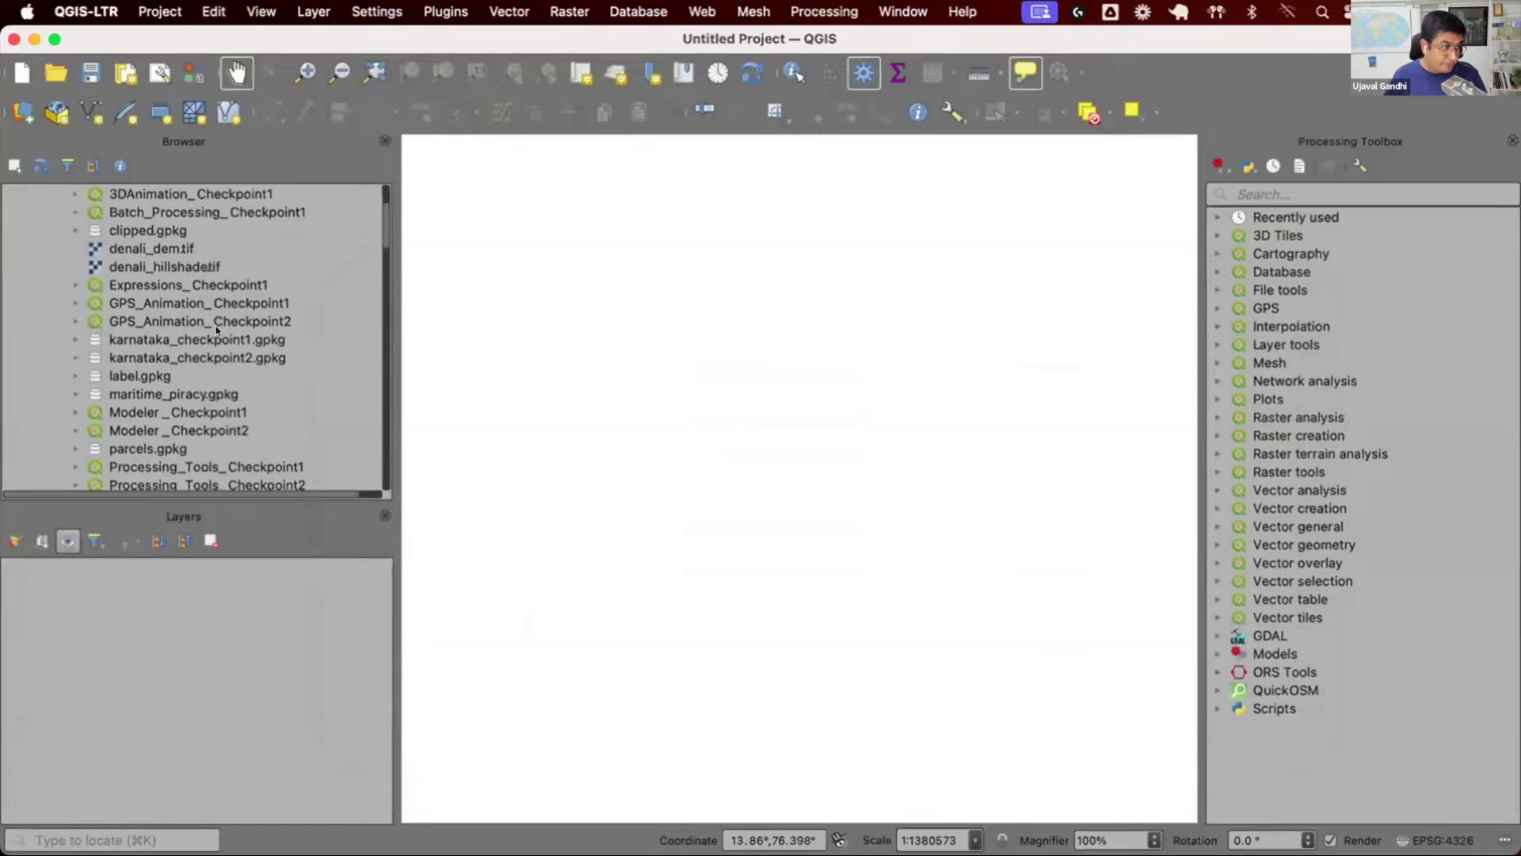
{"action": "double_click", "coordinate": [216, 214]}
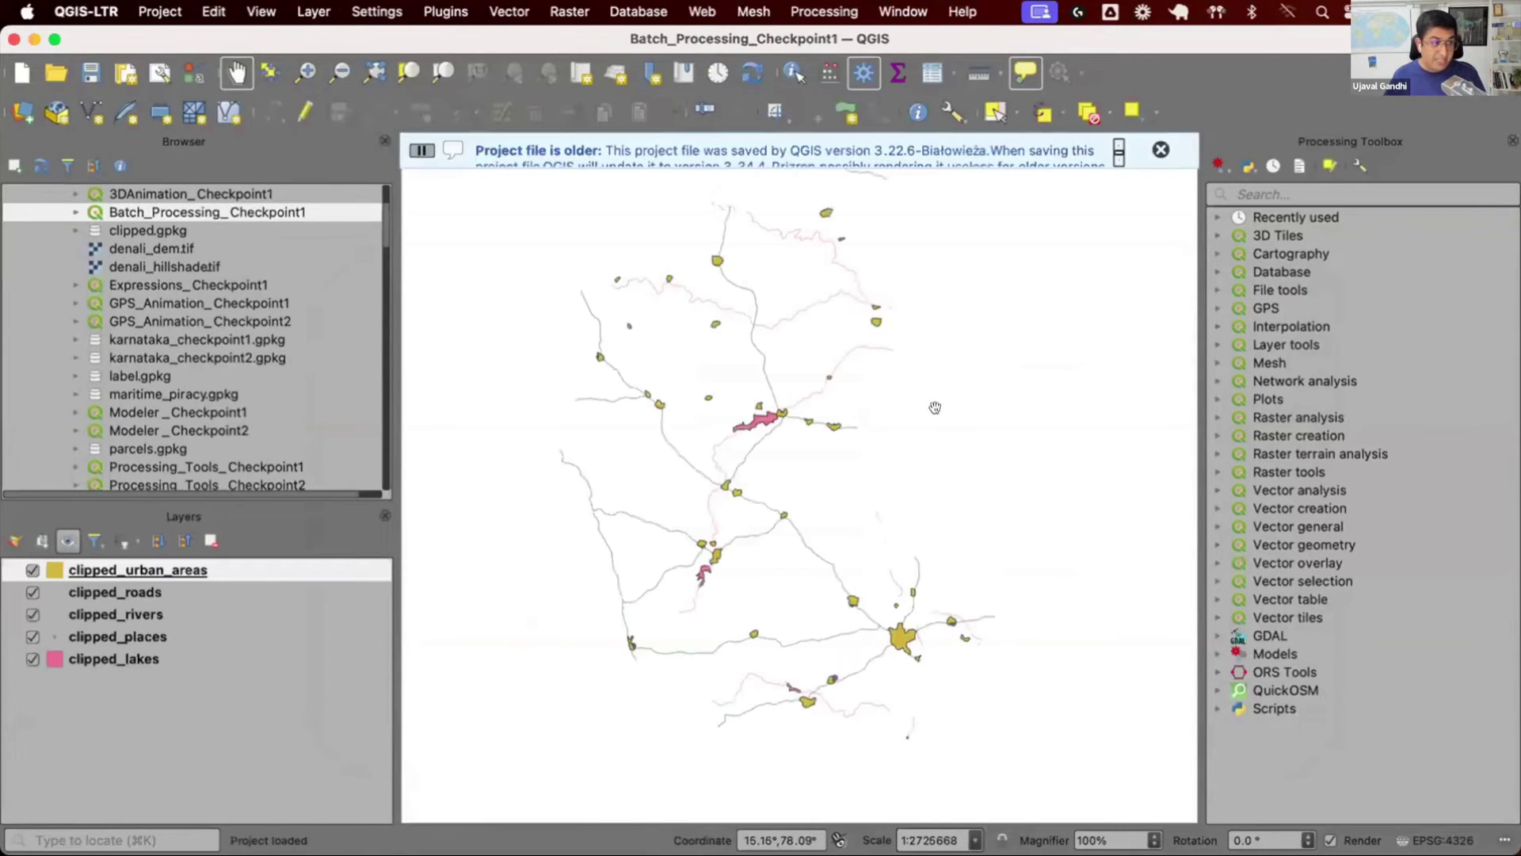